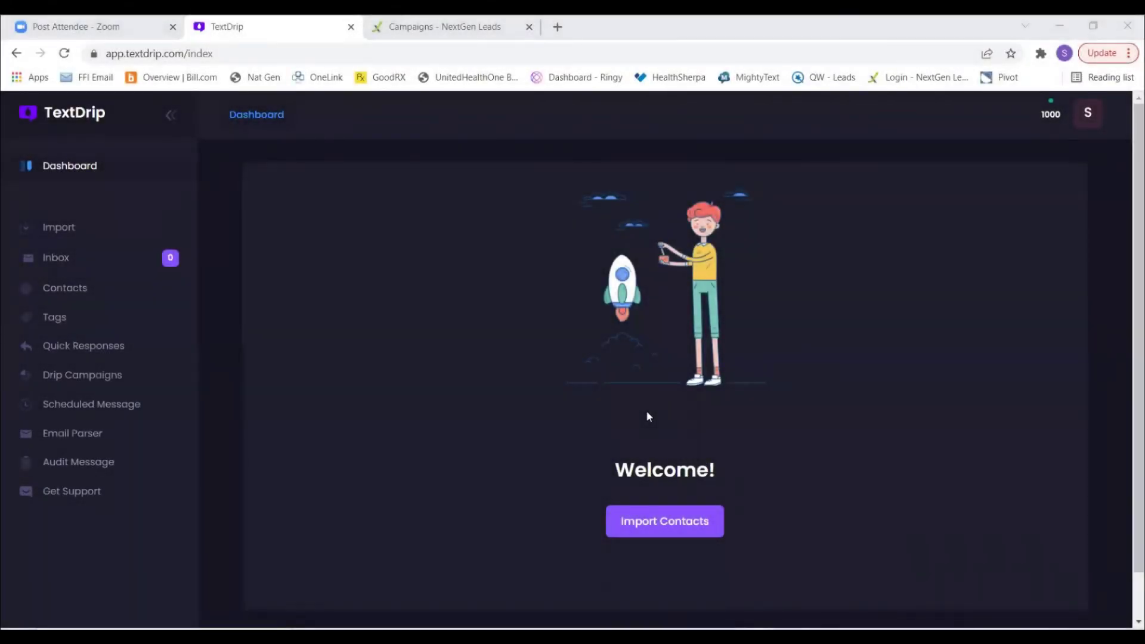
# Open the account's profile page to review its password, phone and theme settings
pyautogui.click(643, 422)
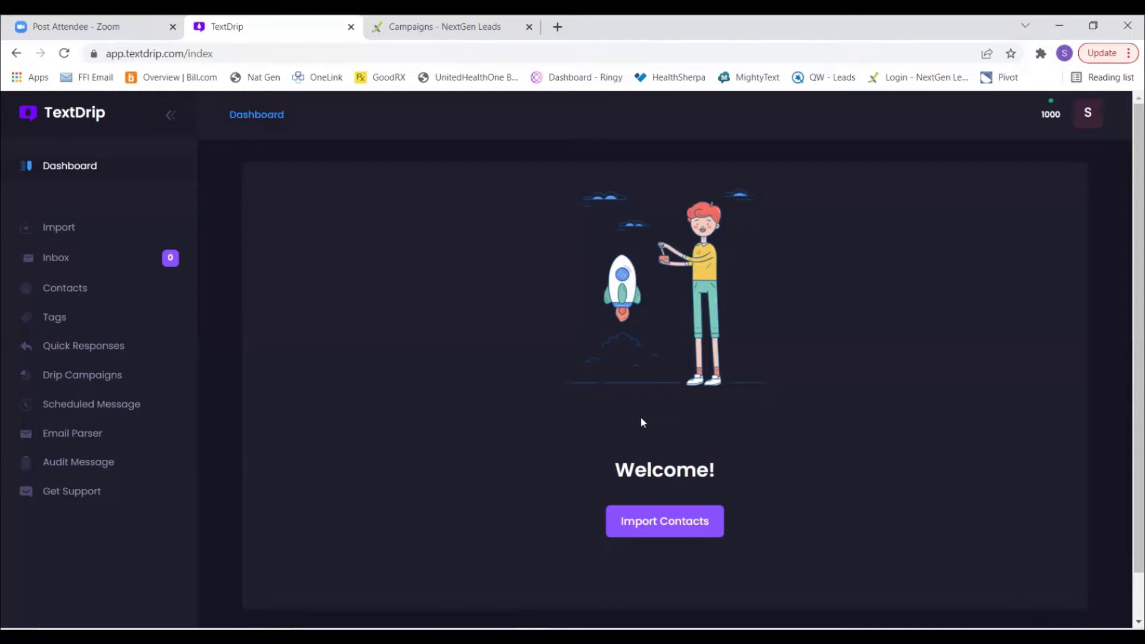
pyautogui.click(1084, 114)
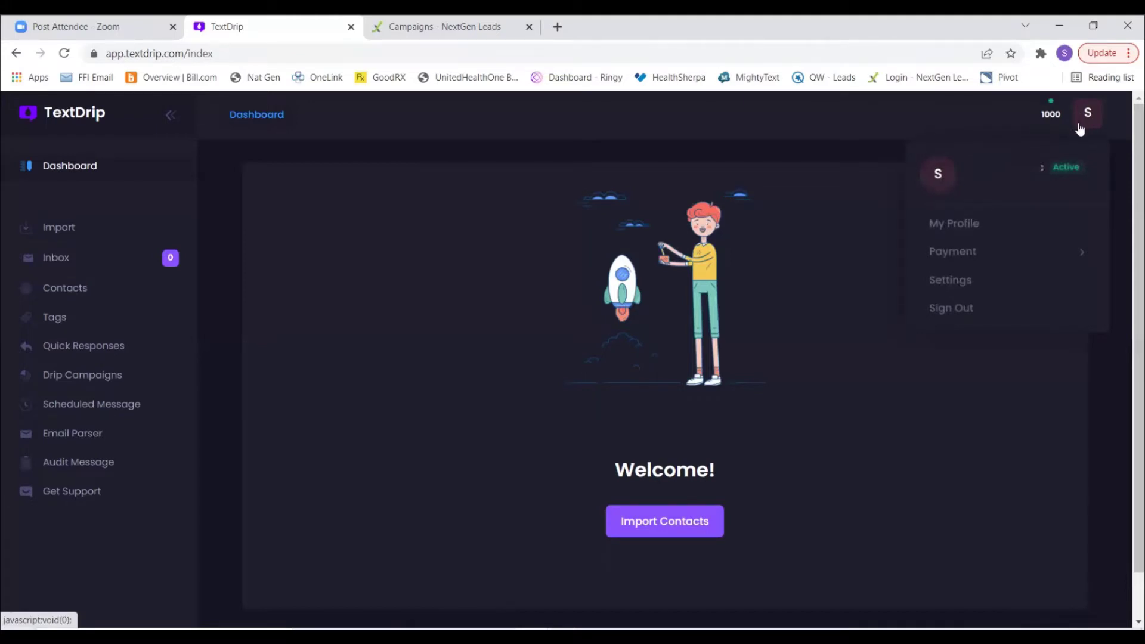
pyautogui.click(972, 226)
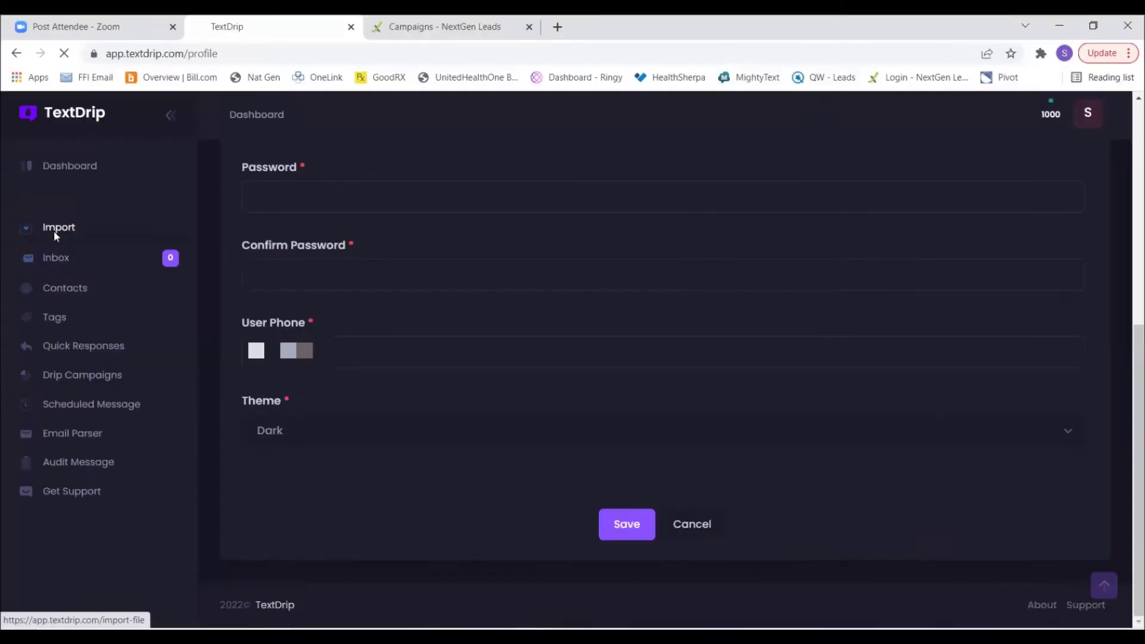
# Upload the Microsoft Excel comma-separated contact file on the import page
pyautogui.click(54, 229)
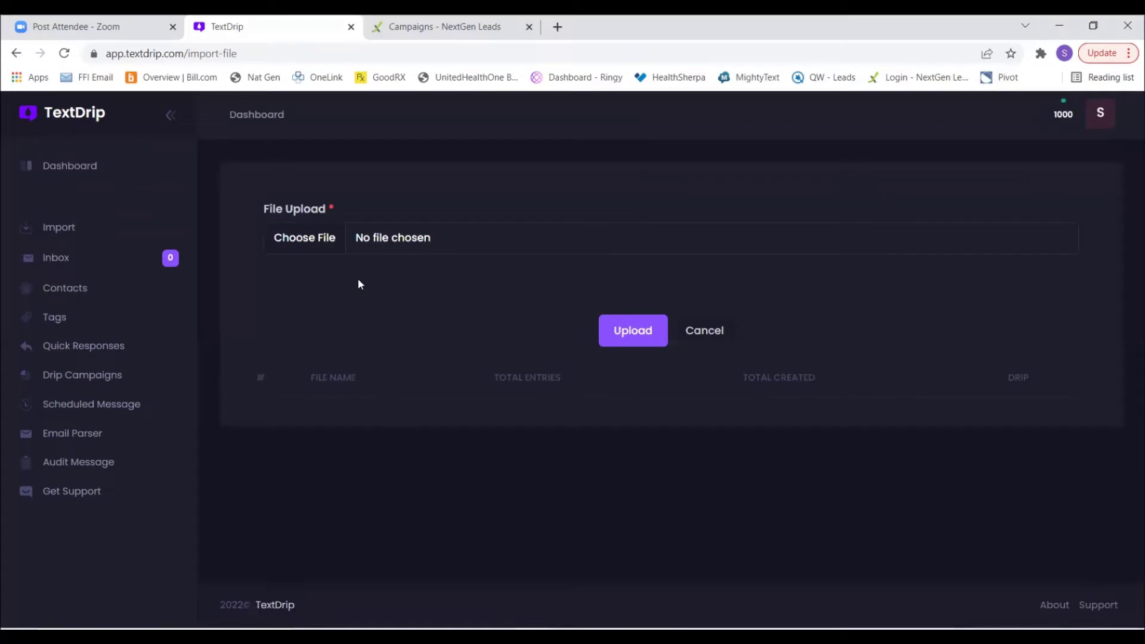
pyautogui.click(623, 329)
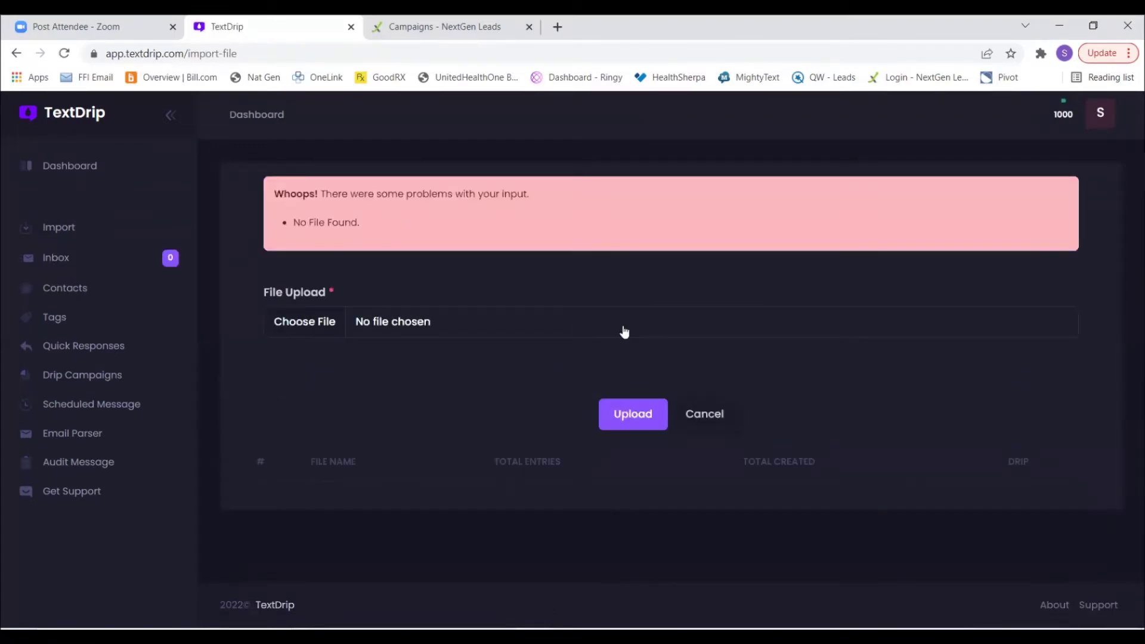
pyautogui.click(325, 323)
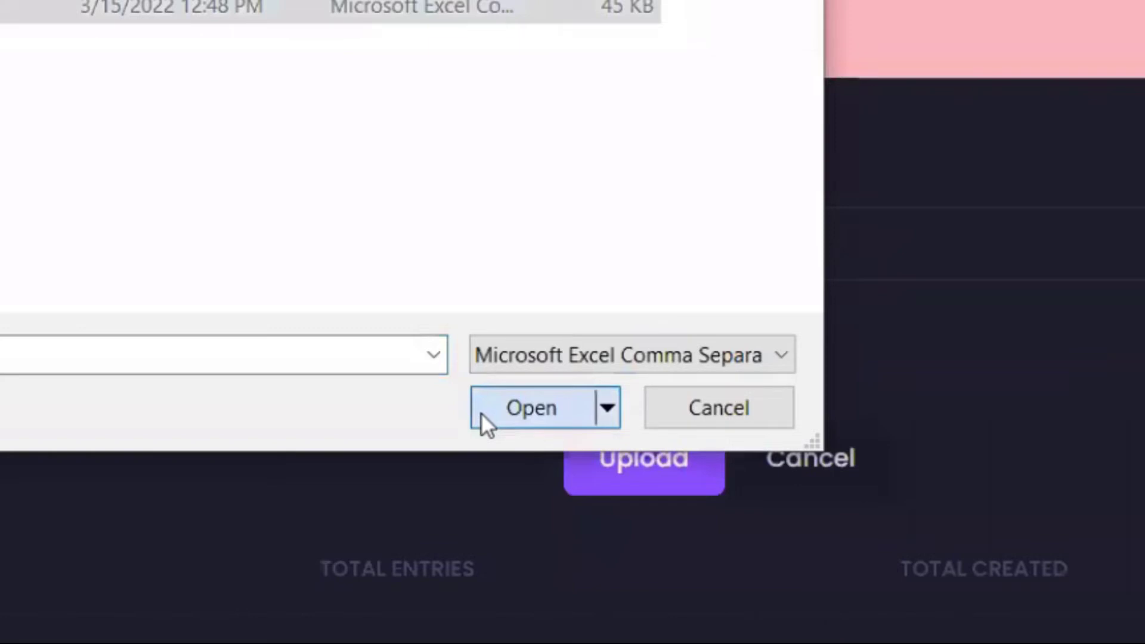
pyautogui.click(480, 412)
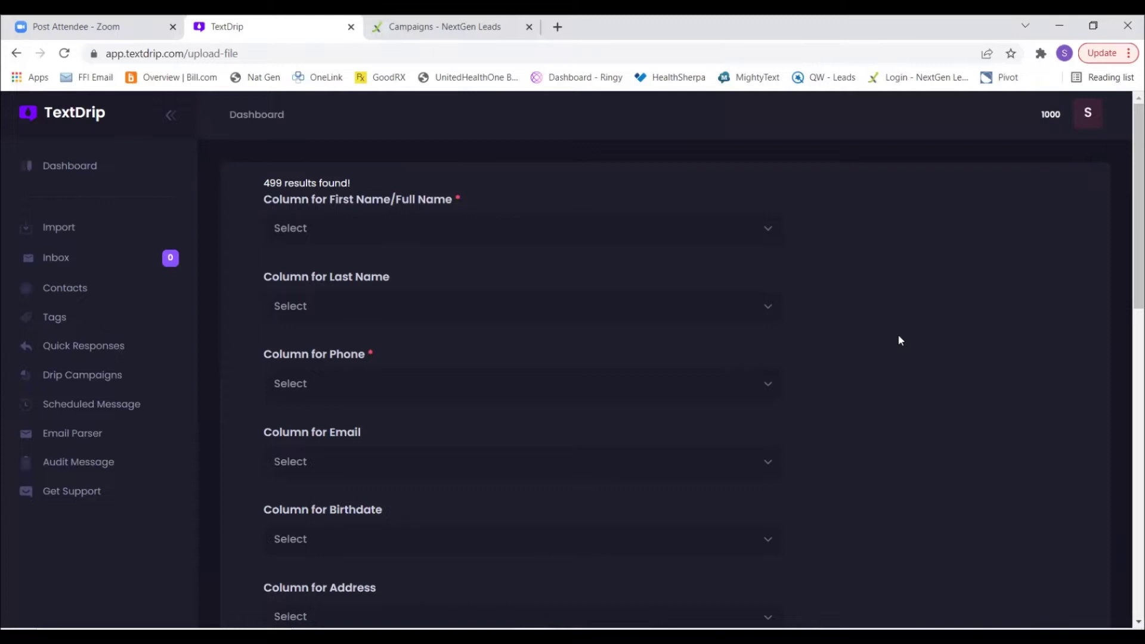
# Review the column mapping fields for the uploaded contacts and check the available campaign choices
pyautogui.scroll(-10, 904, 357)
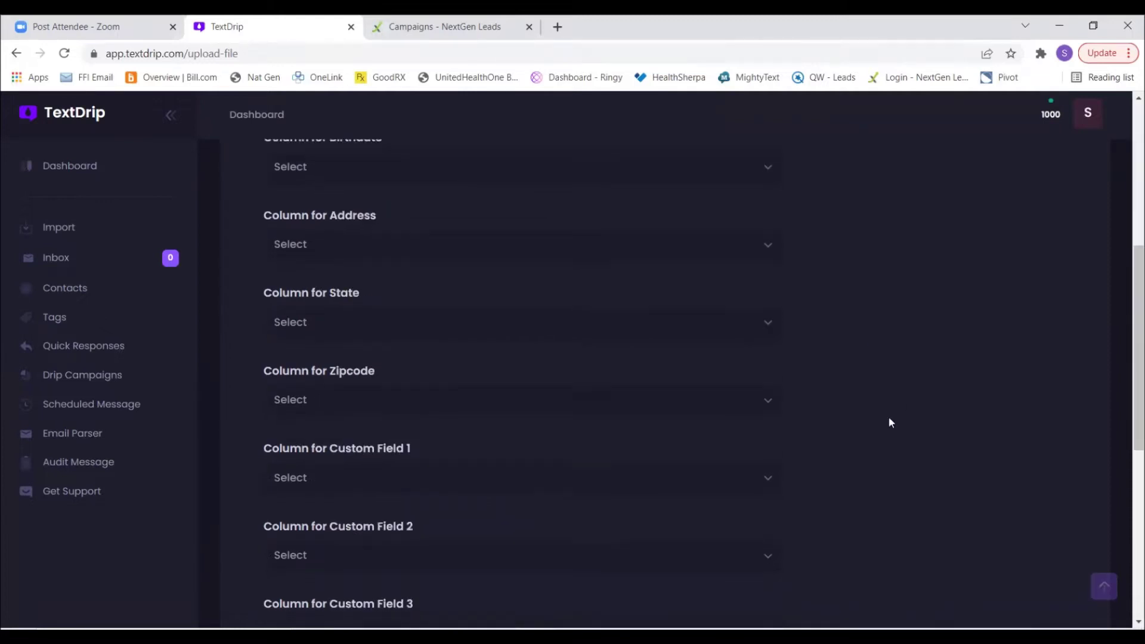
pyautogui.scroll(-4, 888, 420)
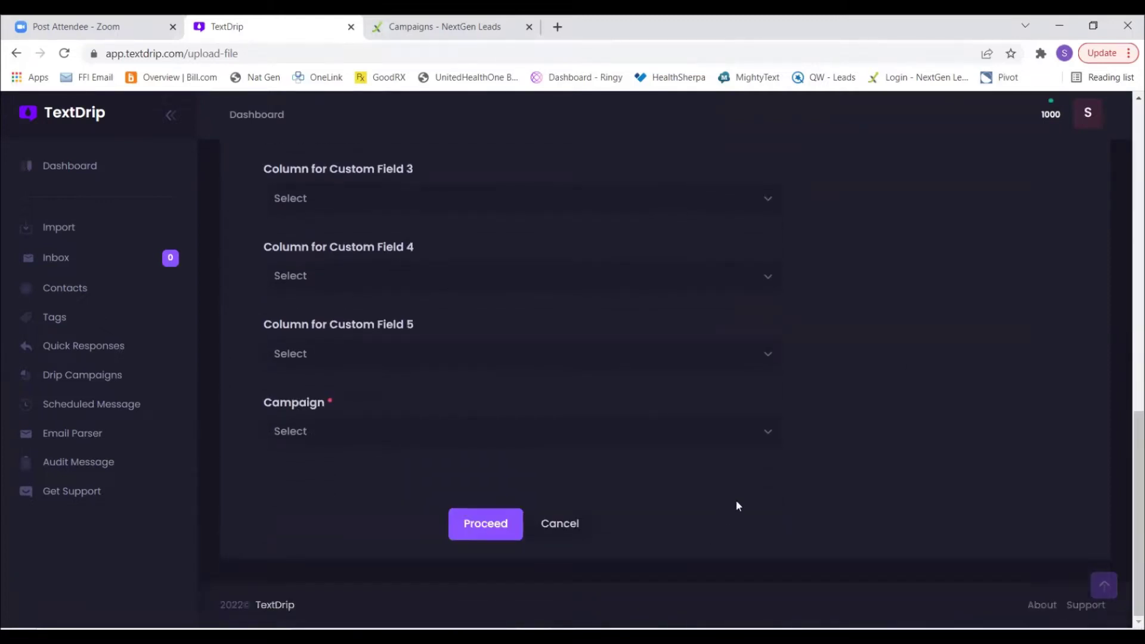
pyautogui.click(698, 428)
pyautogui.click(843, 418)
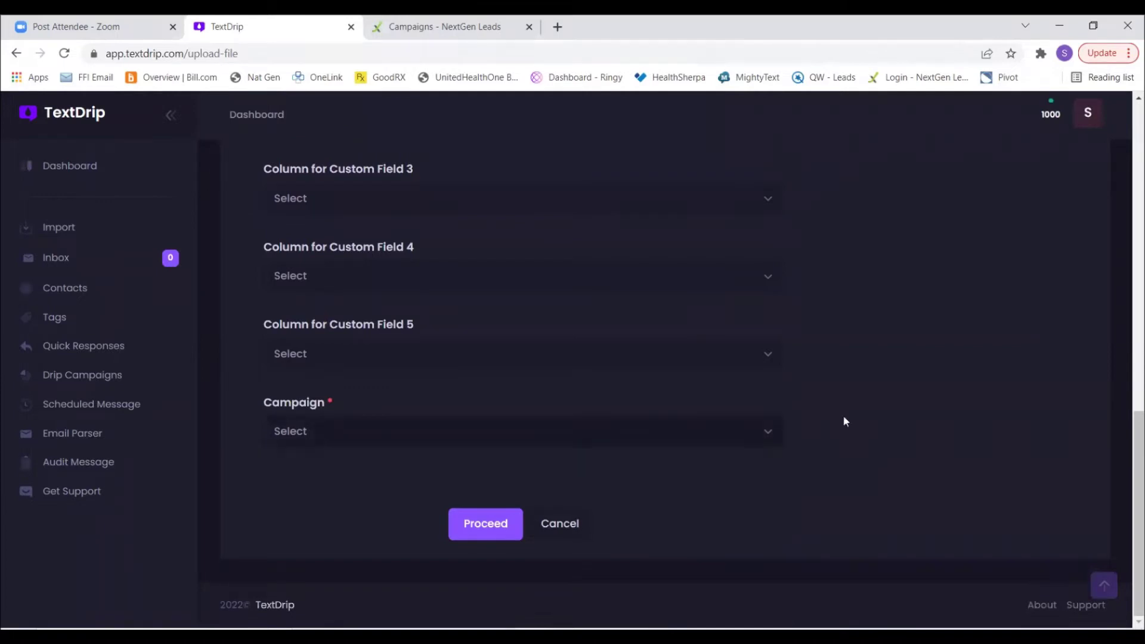
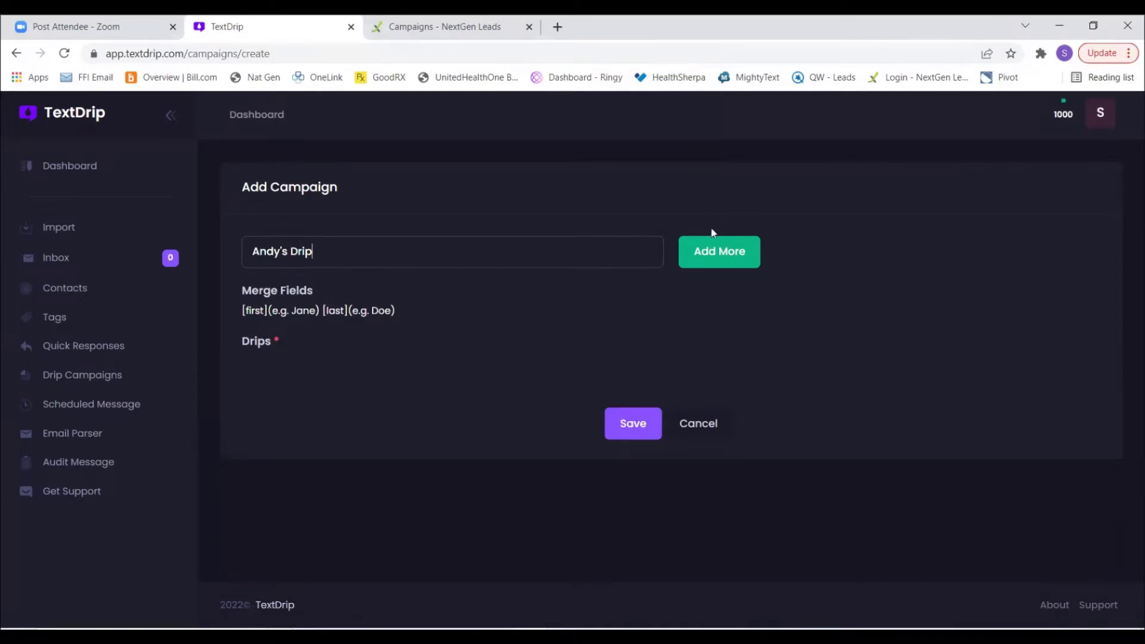
# Add a first drip message entry to the new campaign and copy the [first] merge field
pyautogui.click(703, 262)
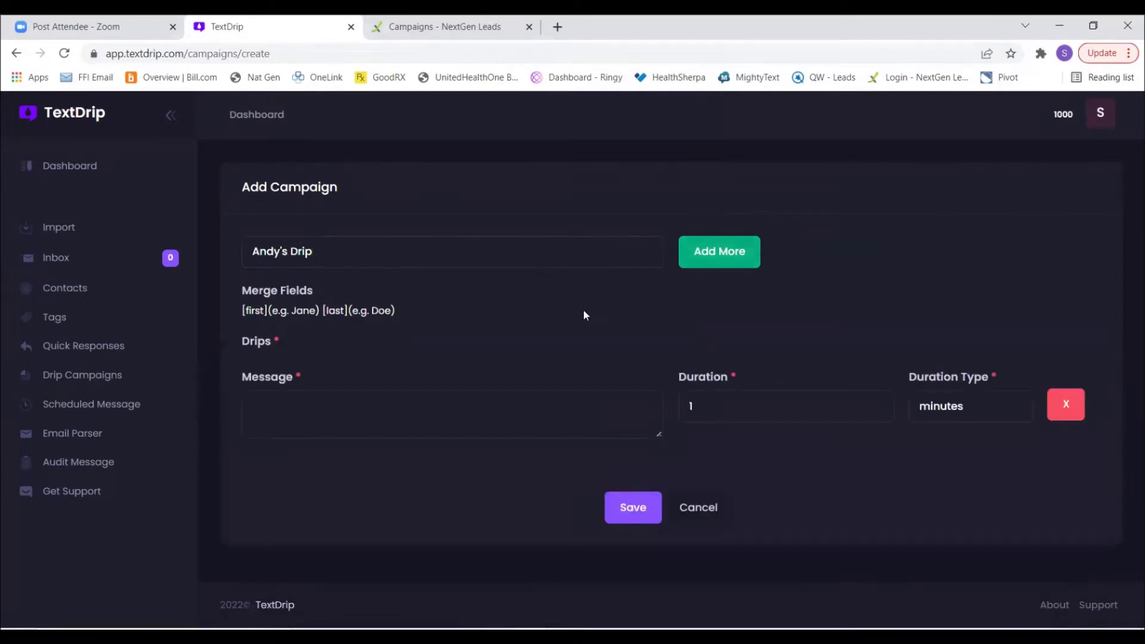
pyautogui.click(533, 404)
pyautogui.moveTo(241, 310)
pyautogui.mouseDown()
pyautogui.moveTo(270, 313)
pyautogui.moveTo(242, 314)
pyautogui.mouseUp()
pyautogui.hotkey('ctrl', 'c')
pyautogui.click(270, 315)
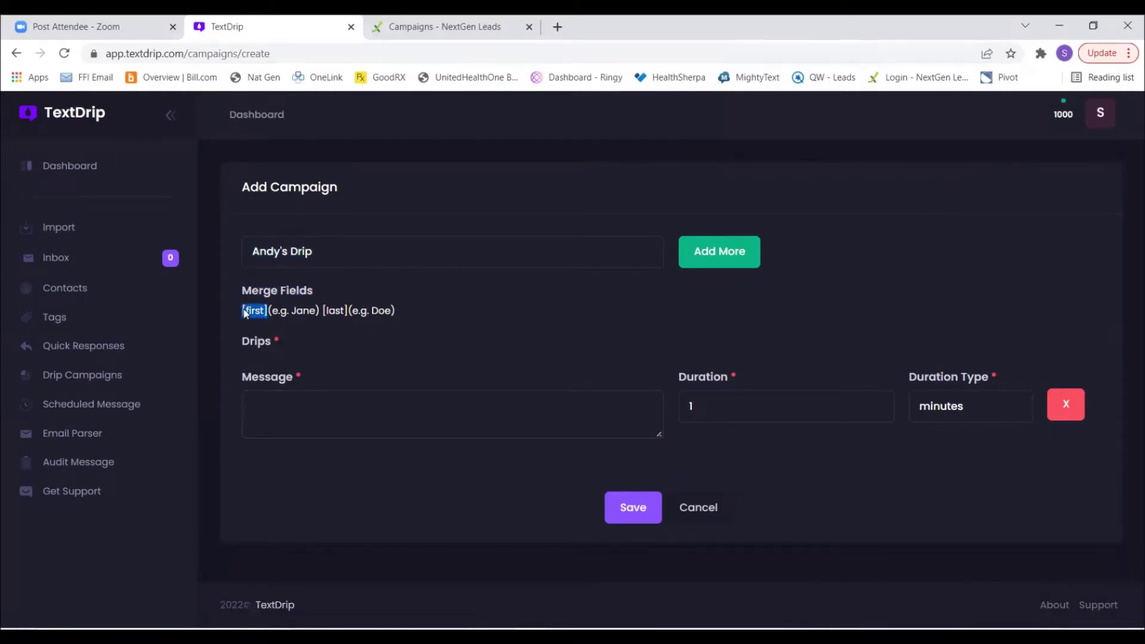
# Write the first drip message as "Hey [first] are you looking for medical, dental and vision or just medical?"
pyautogui.click(305, 401)
pyautogui.write('Hey')
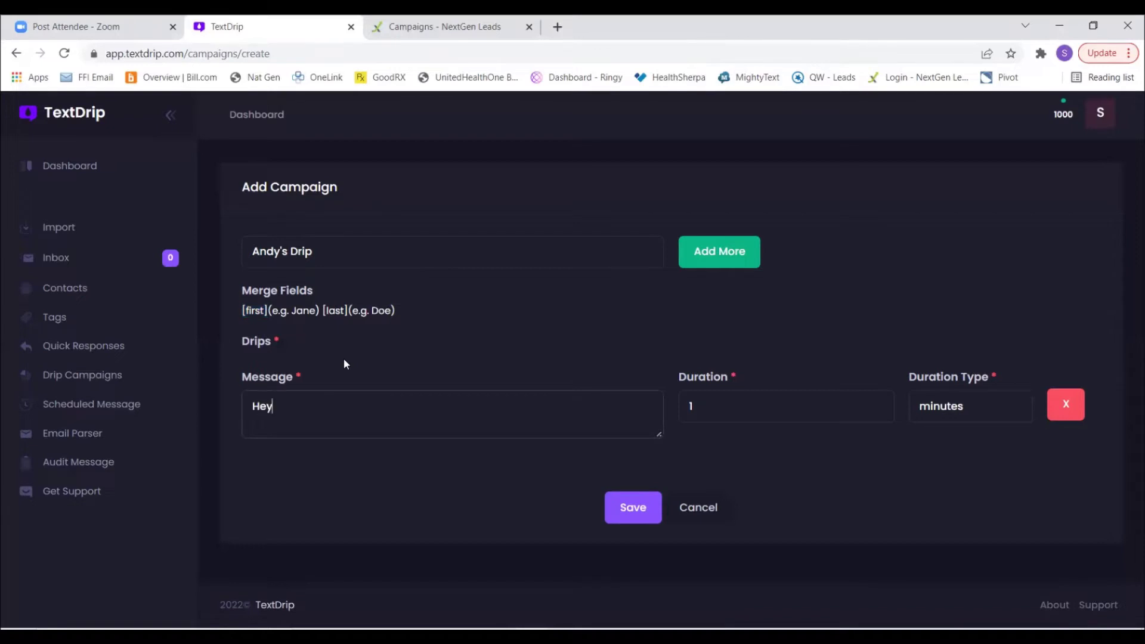
pyautogui.hotkey('ctrl', 'v')
pyautogui.write('are you lo')
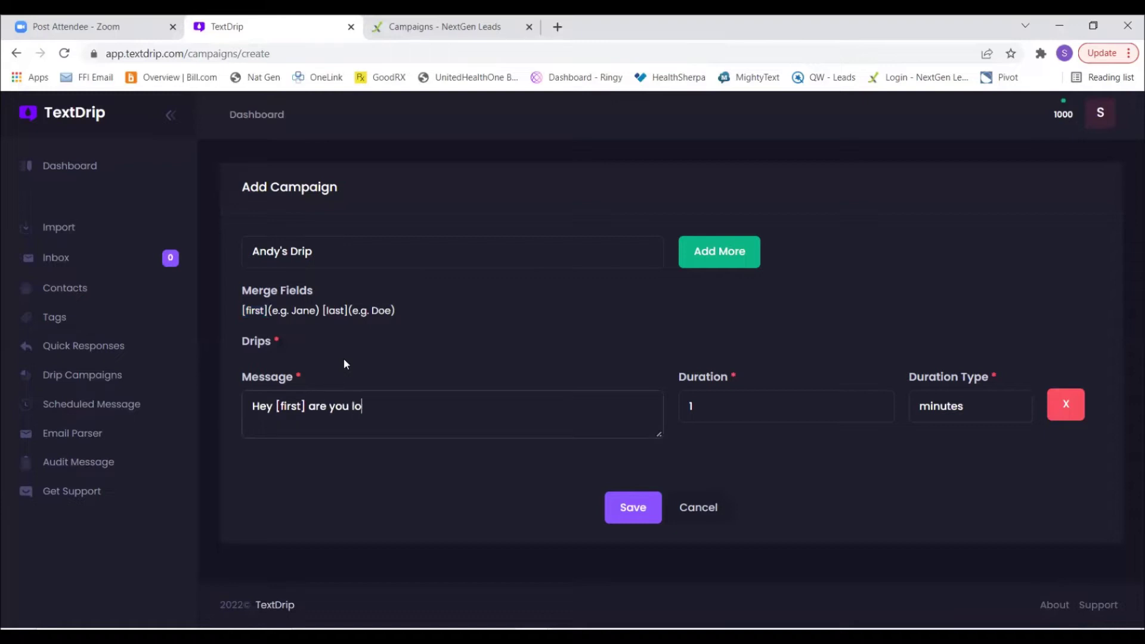
pyautogui.write('oking for medical, de')
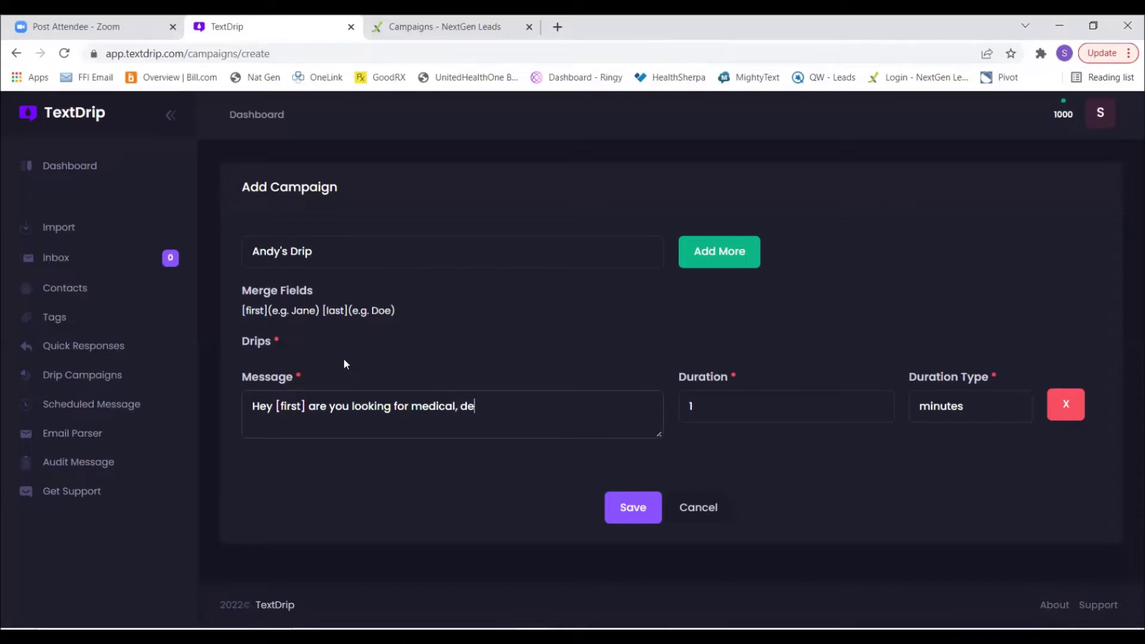
pyautogui.write('ntal and vision or just')
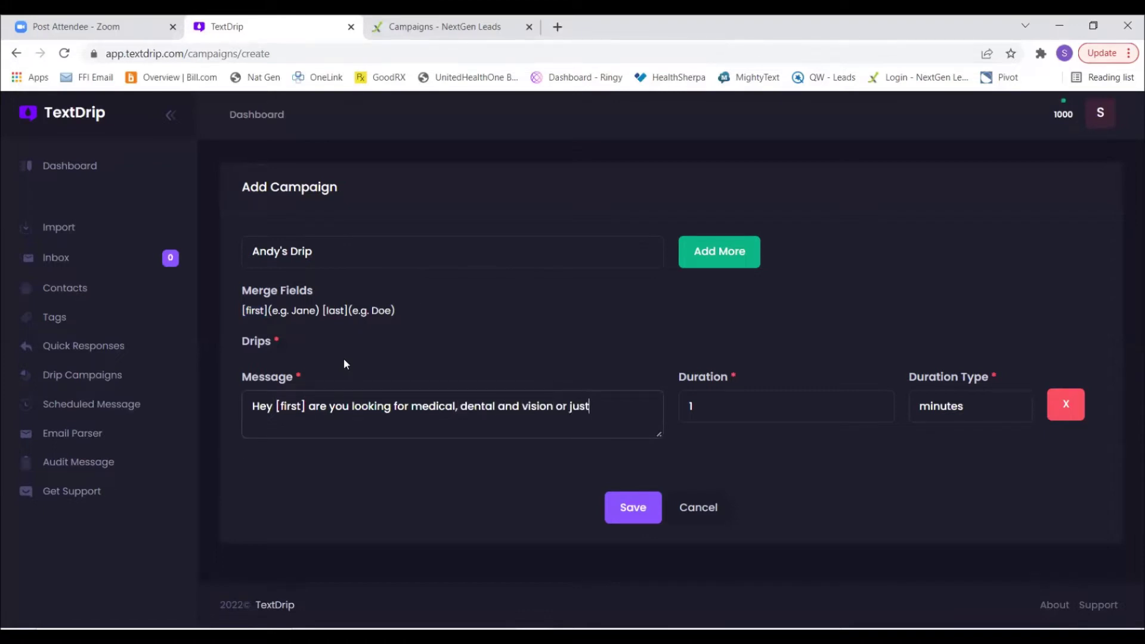
pyautogui.write(' medical?')
# Add a second drip reading "[first] did you need an individual or family plan?" and set its duration type to Hours
pyautogui.click(714, 261)
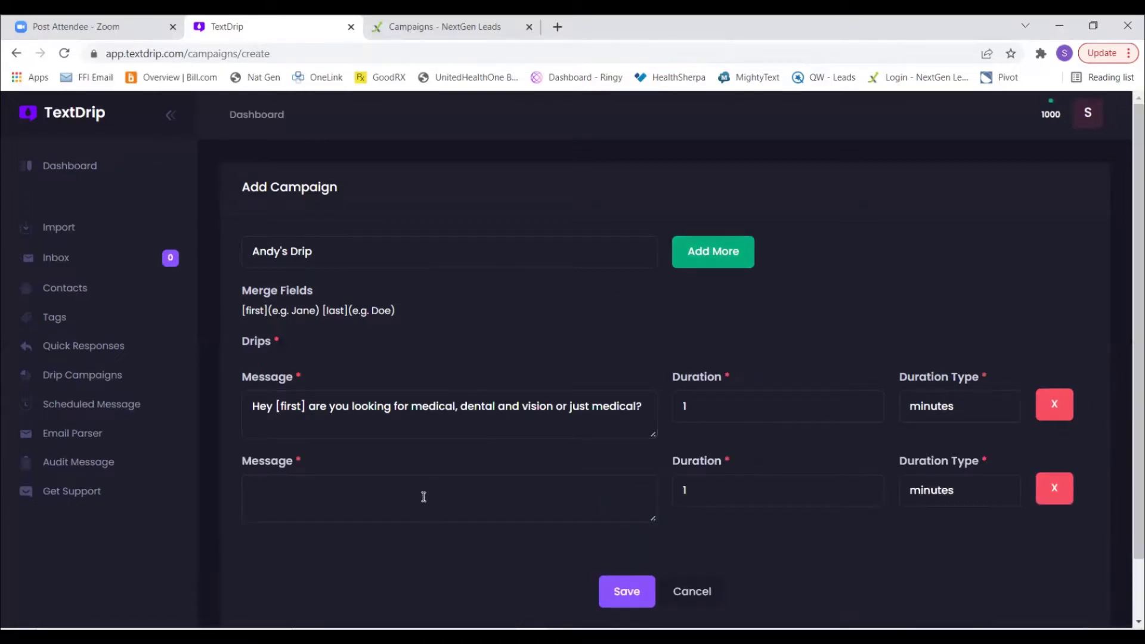
pyautogui.hotkey('ctrl', 'v')
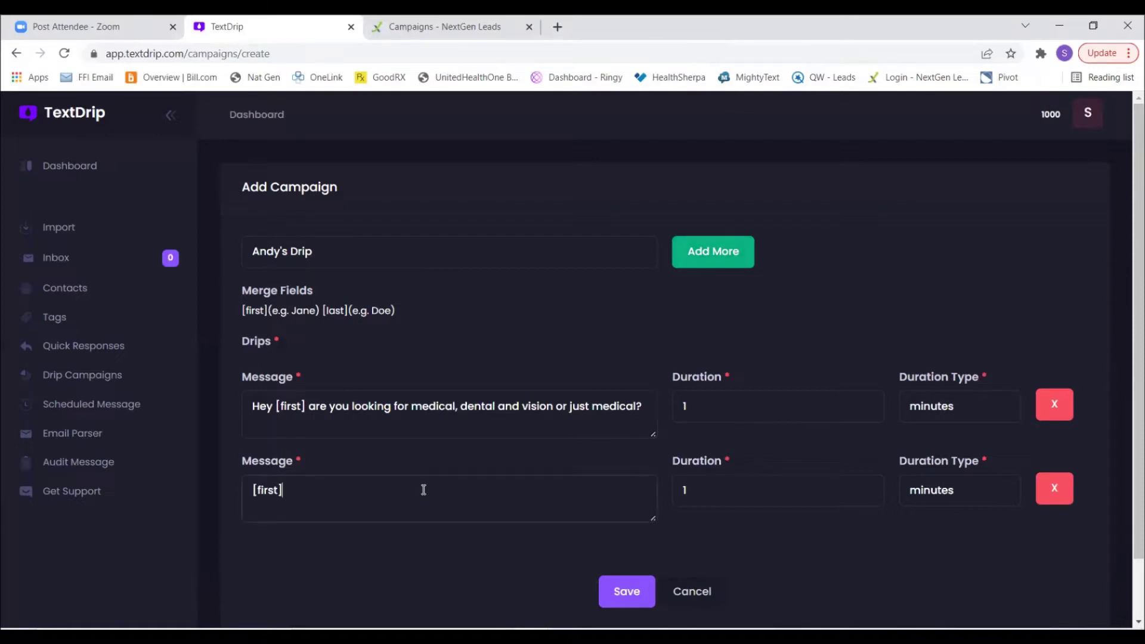
pyautogui.write('did you need an in')
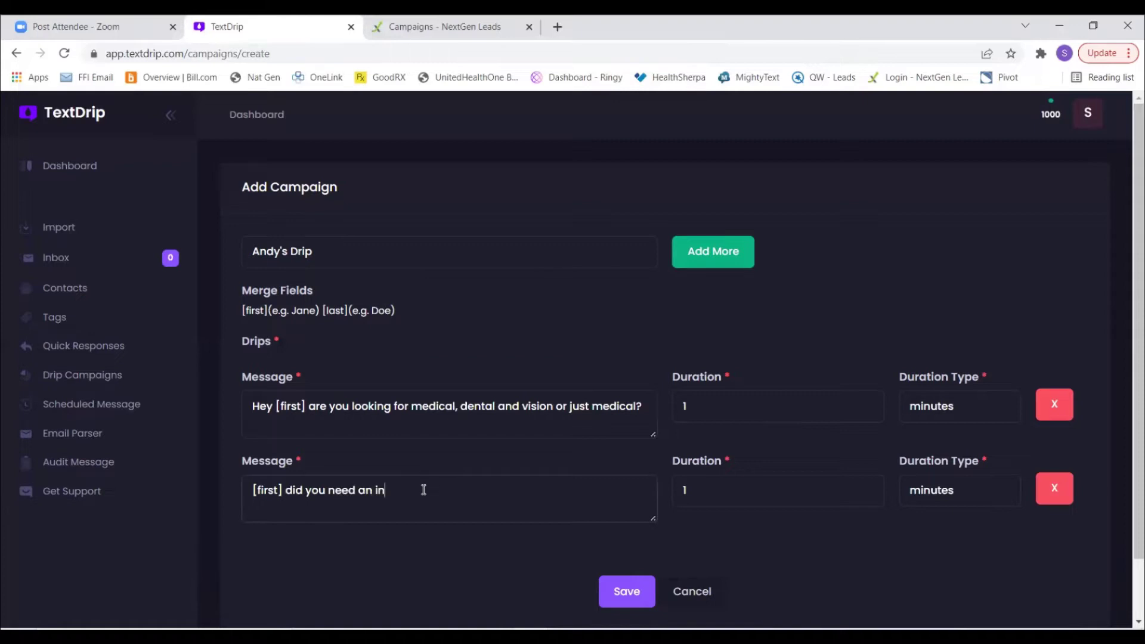
pyautogui.write('dividual or family plan?')
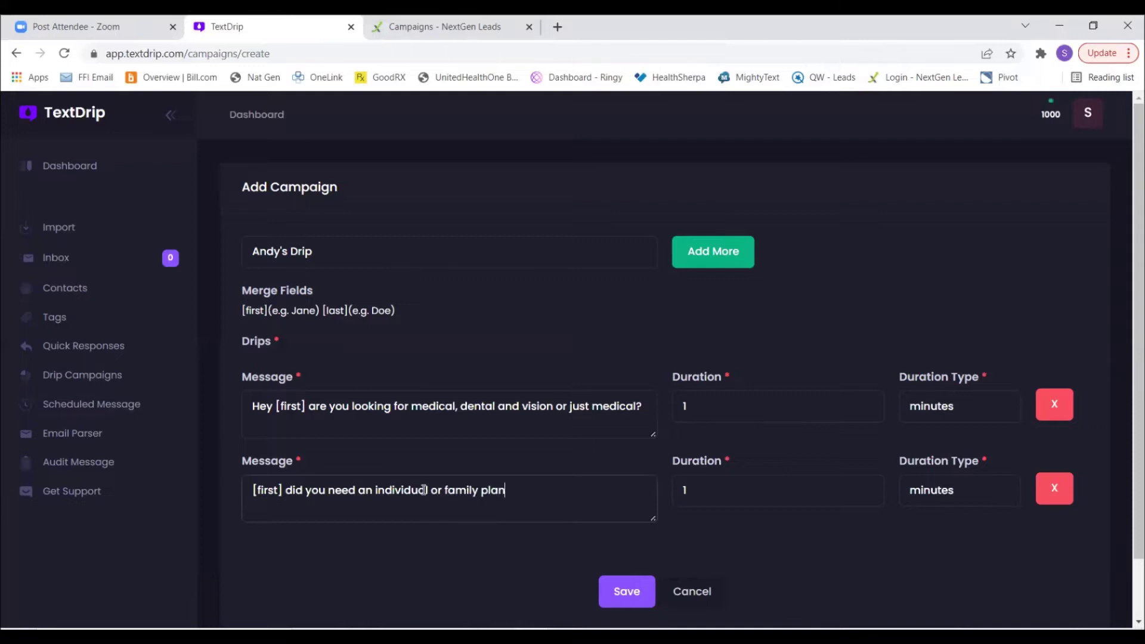
pyautogui.moveTo(683, 497)
pyautogui.click(950, 491)
pyautogui.press('Return')
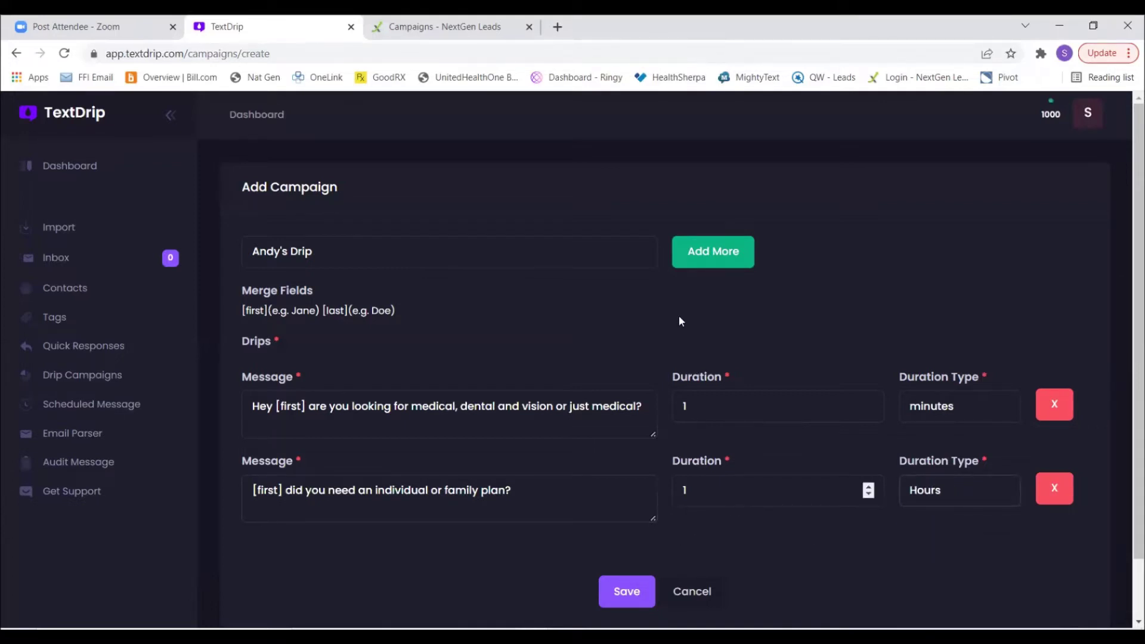
# Add two more drips, writing the third as "Hey [first] would you prefer I call or text you a quote?" with duration type Days
pyautogui.doubleClick(680, 250)
pyautogui.scroll(-4, 519, 328)
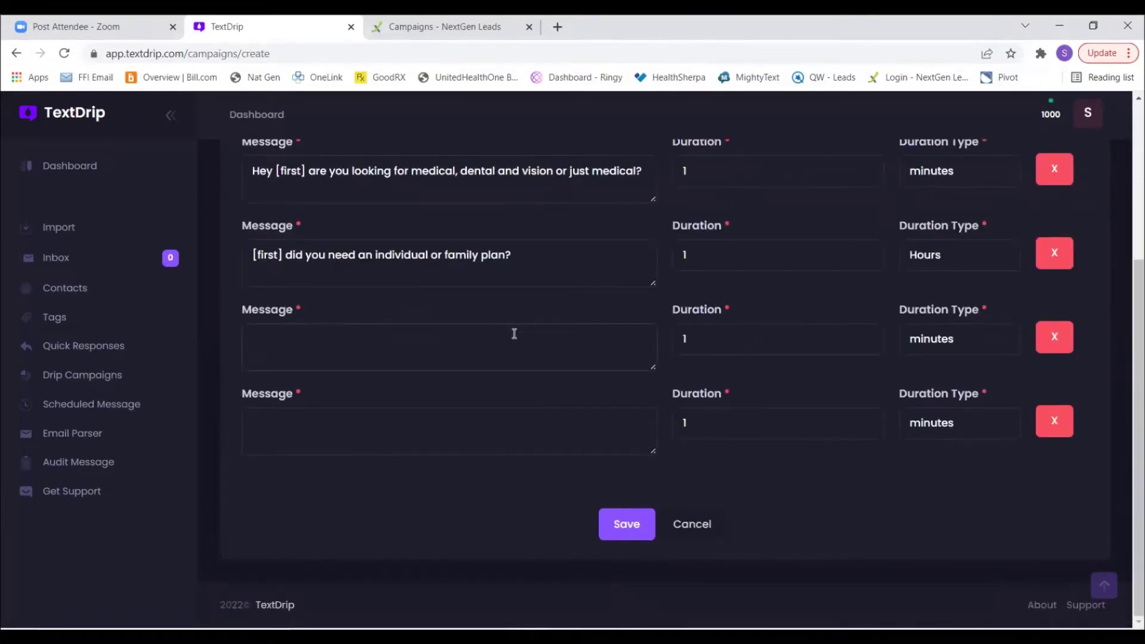
pyautogui.click(514, 334)
pyautogui.write('Hey [first] would ')
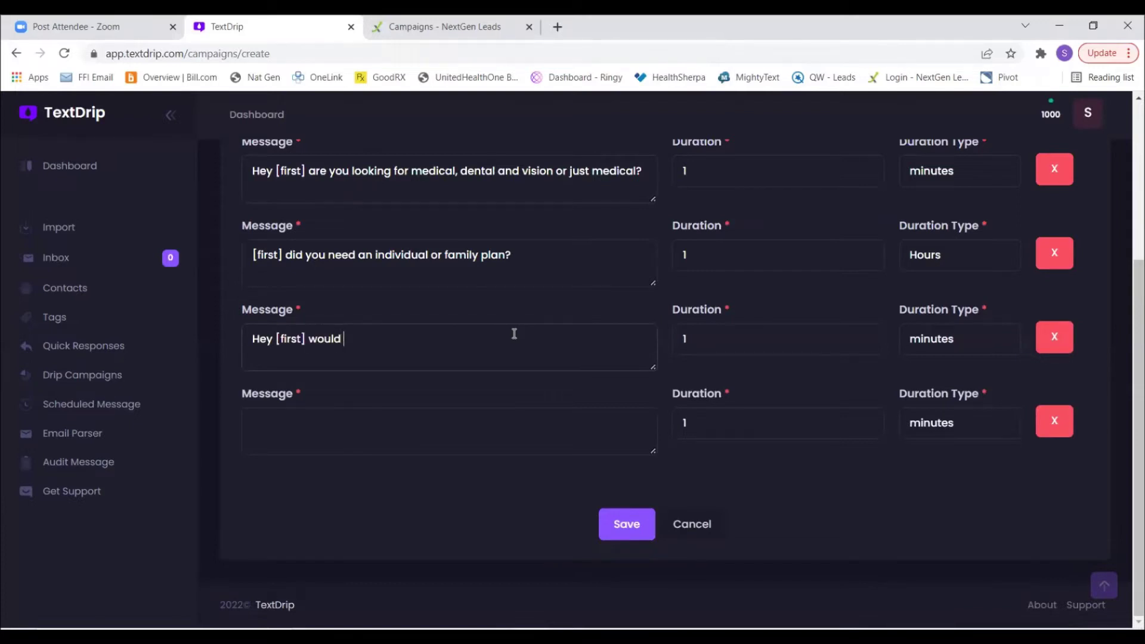
pyautogui.write('you prefer i call')
pyautogui.press('BackSpace')
pyautogui.press('BackSpace')
pyautogui.press('BackSpace')
pyautogui.press('BackSpace')
pyautogui.press('BackSpace')
pyautogui.press('BackSpace')
pyautogui.write('I call or text you a ')
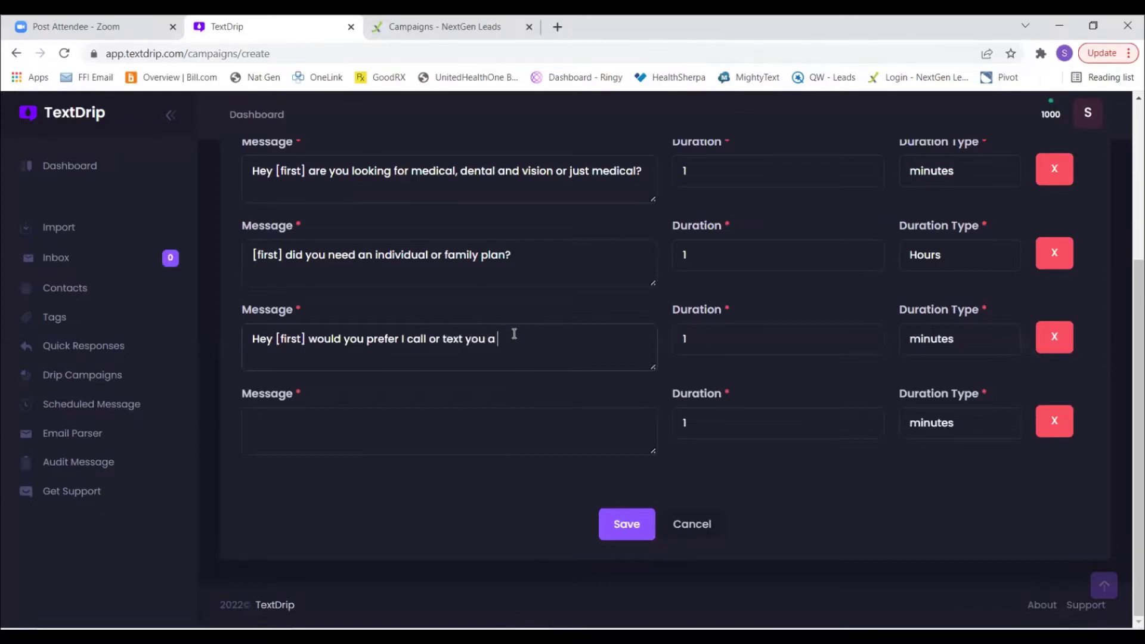
pyautogui.write('quote?')
pyautogui.click(951, 341)
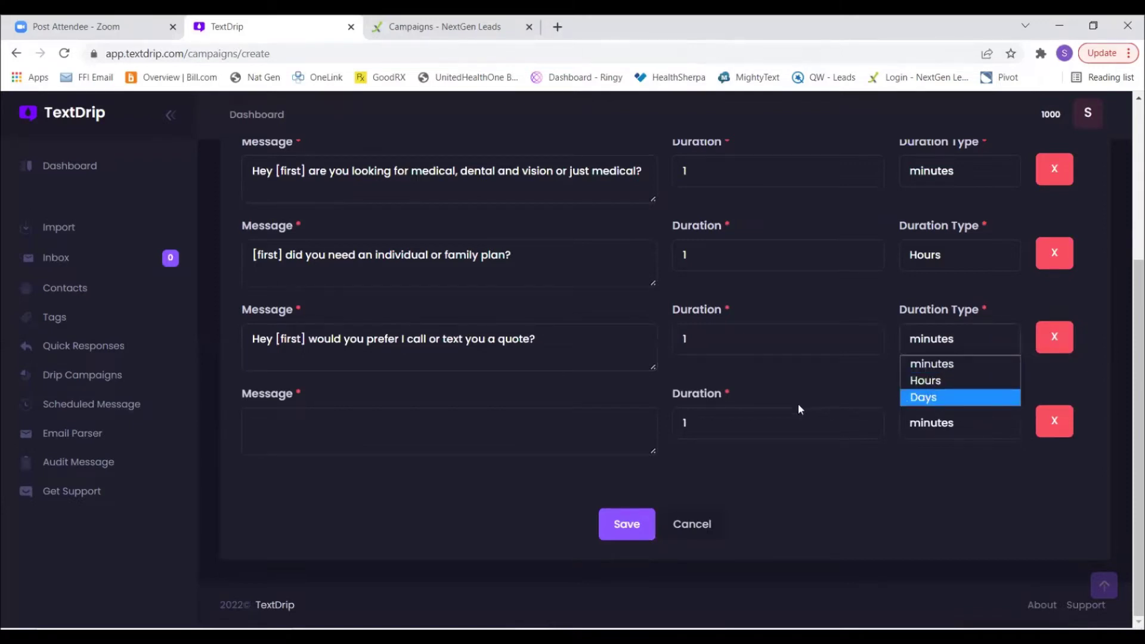
pyautogui.press('Return')
# Write the fourth drip as "Are you a smoker?" with a duration of 2 Days, and save the campaign
pyautogui.click(427, 417)
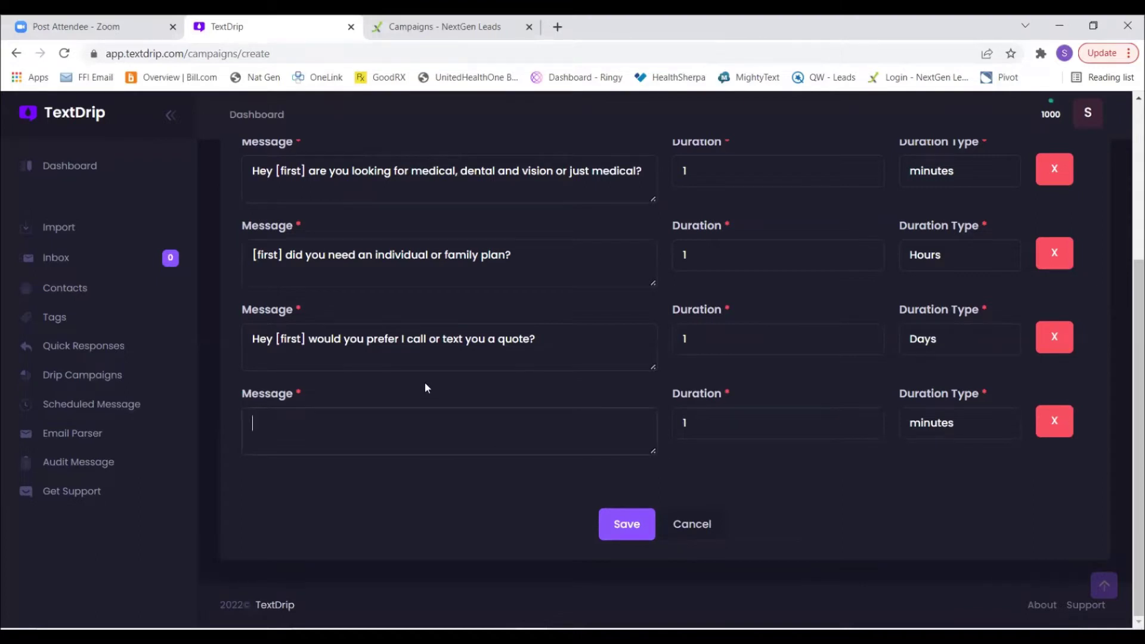
pyautogui.write('Are you a smoker?')
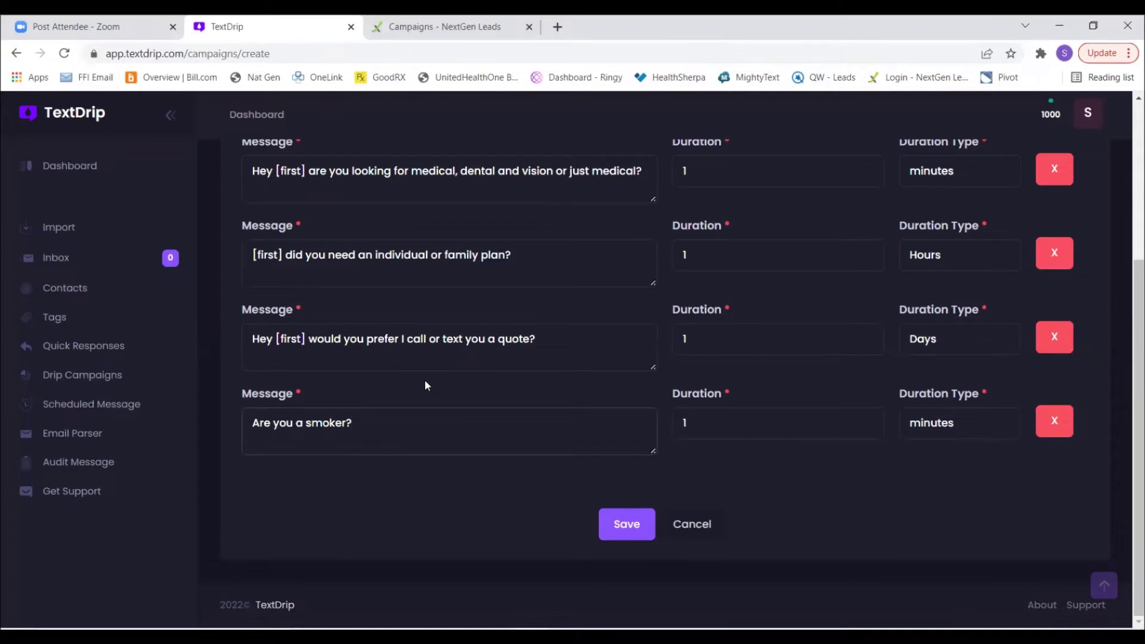
pyautogui.click(838, 427)
pyautogui.press('BackSpace')
pyautogui.write('2')
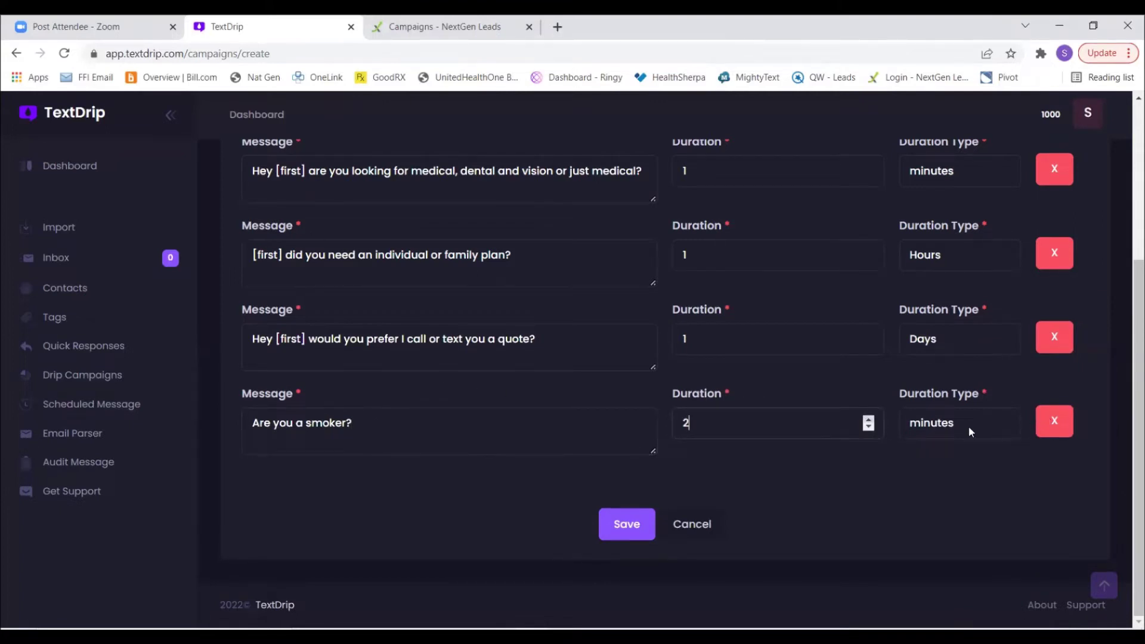
pyautogui.click(981, 480)
pyautogui.click(615, 526)
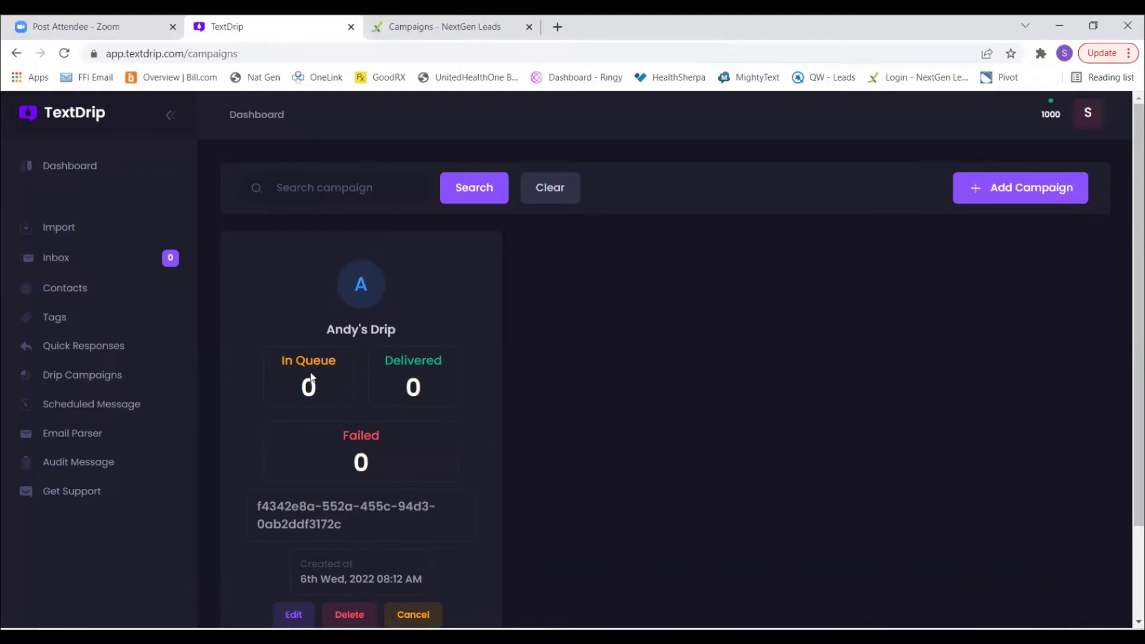
# Start a new contact and enter the contact's first name and last initial
pyautogui.click(99, 289)
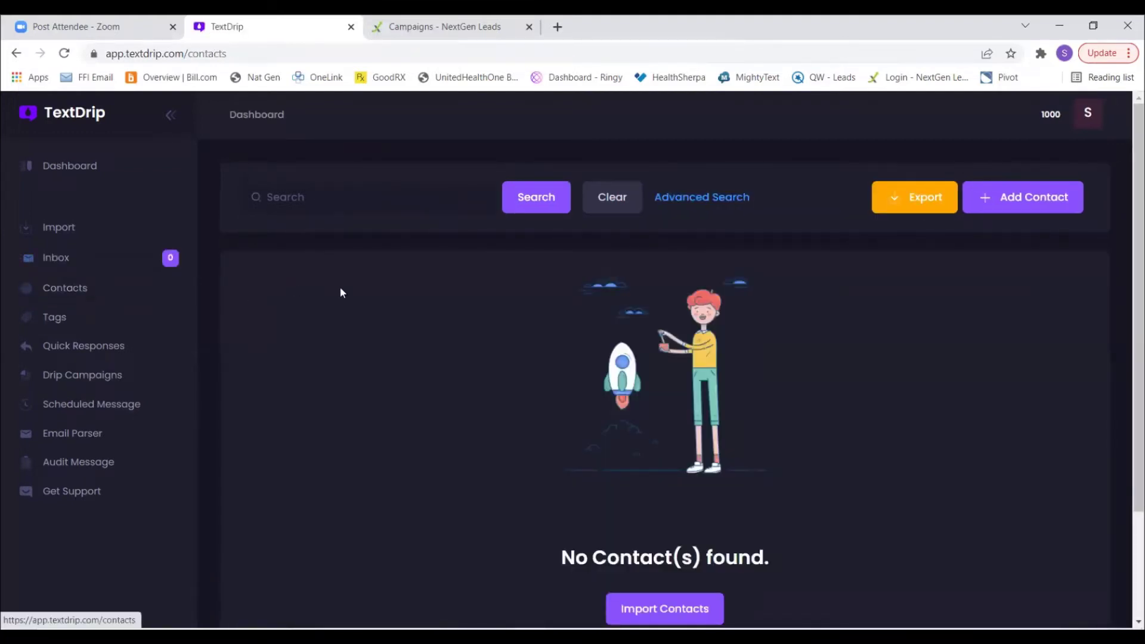
pyautogui.click(1040, 203)
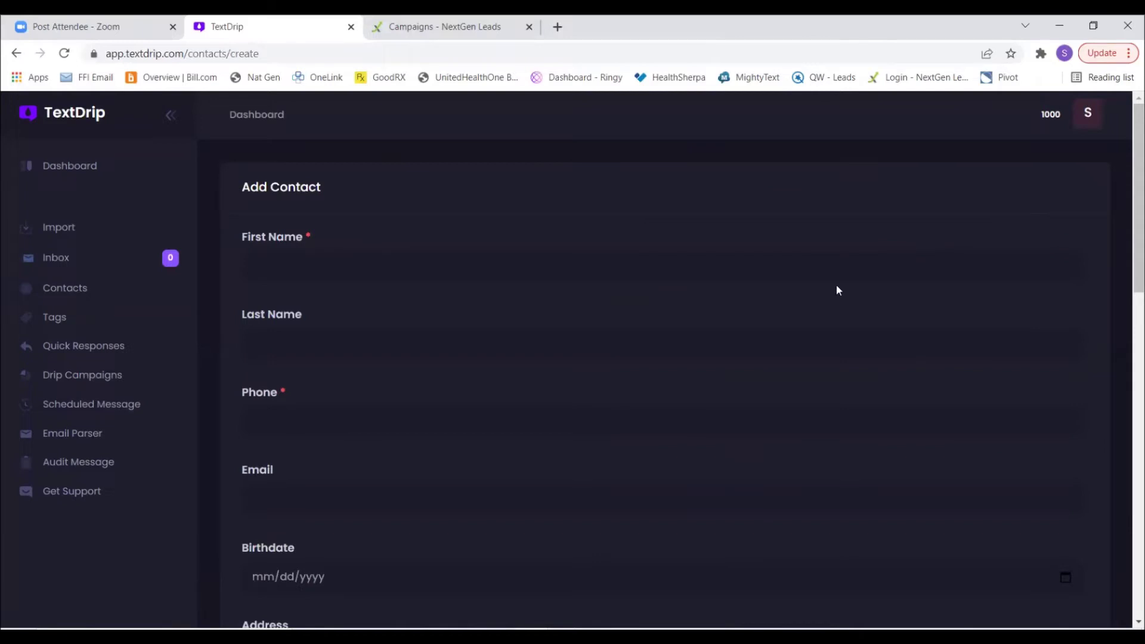
pyautogui.click(818, 270)
pyautogui.write('Andy')
pyautogui.scroll(-1, 801, 302)
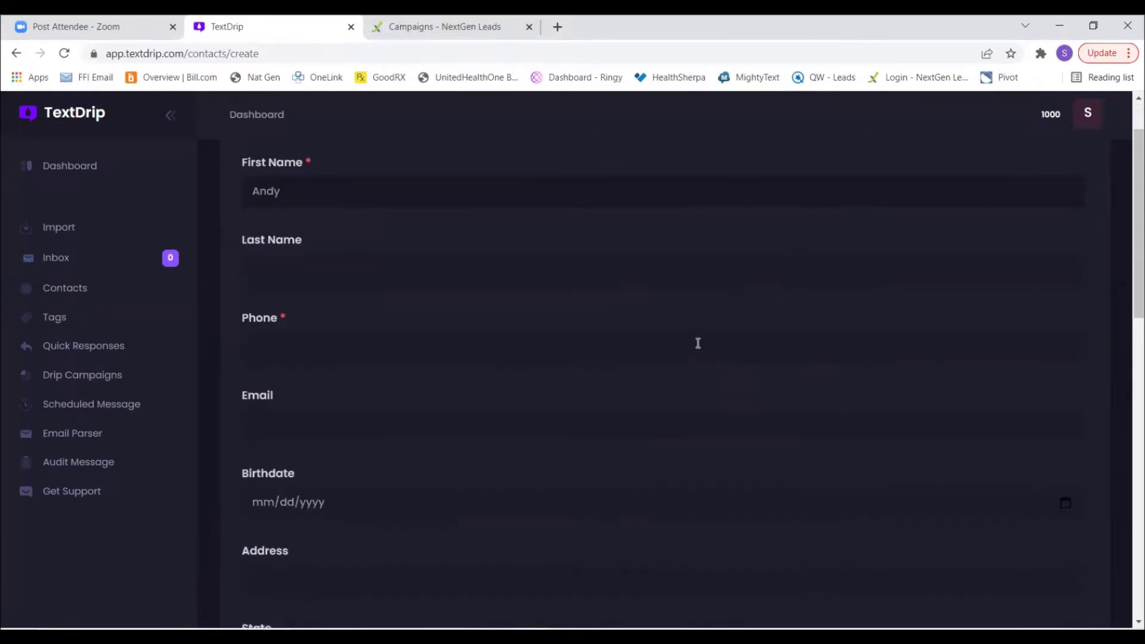
pyautogui.click(365, 269)
pyautogui.write('V')
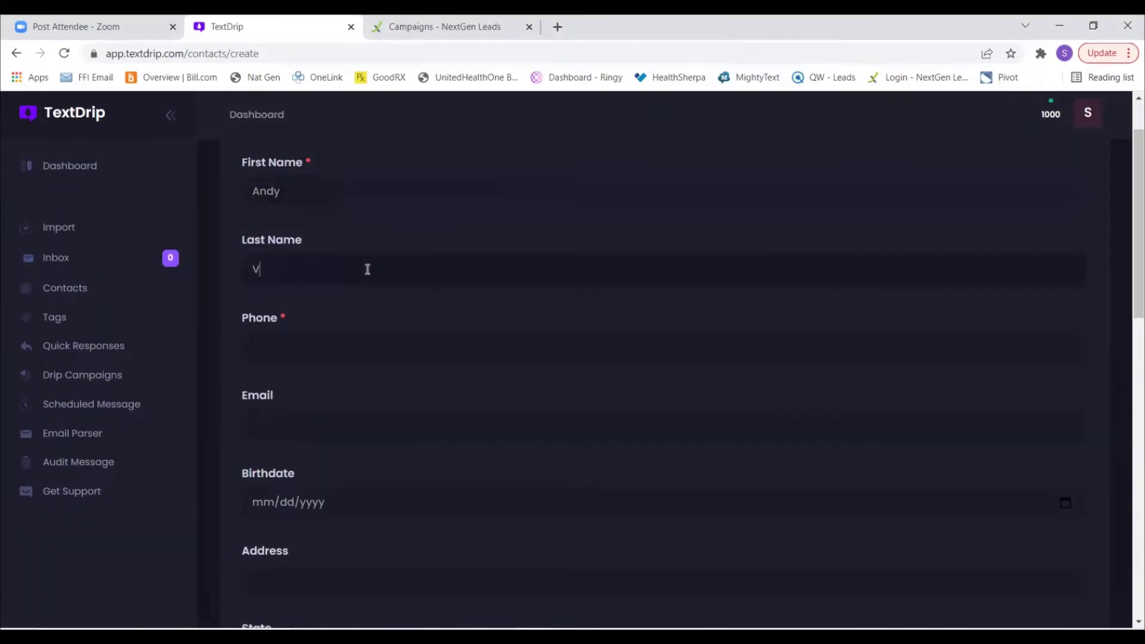
# Assign the new contact to the existing drip campaign and save the contact
pyautogui.scroll(-8, 409, 346)
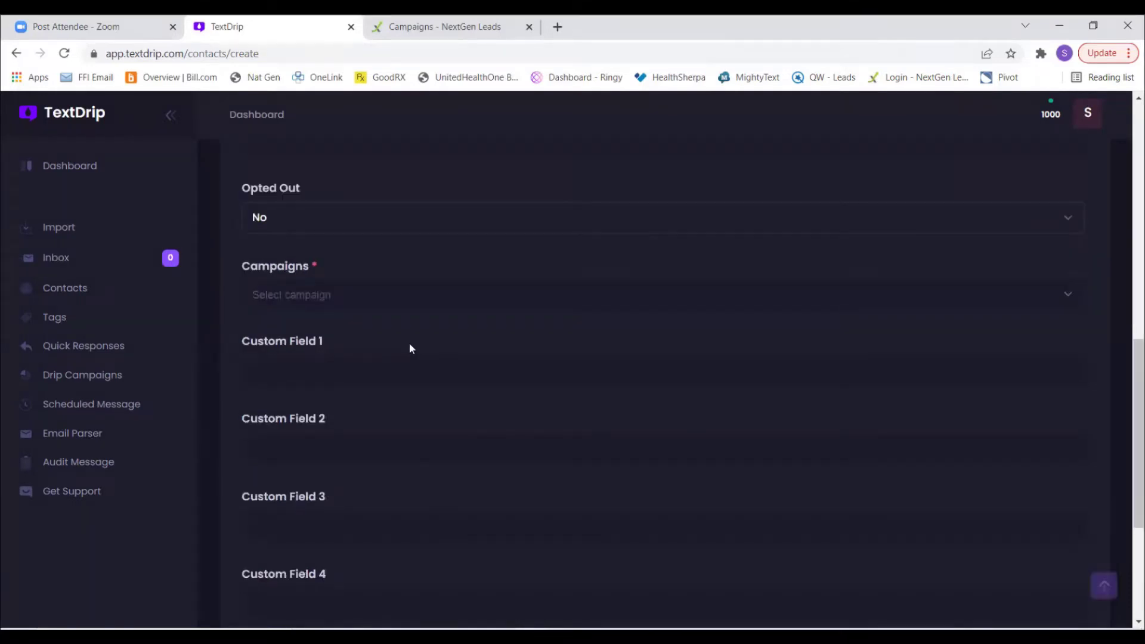
pyautogui.click(359, 294)
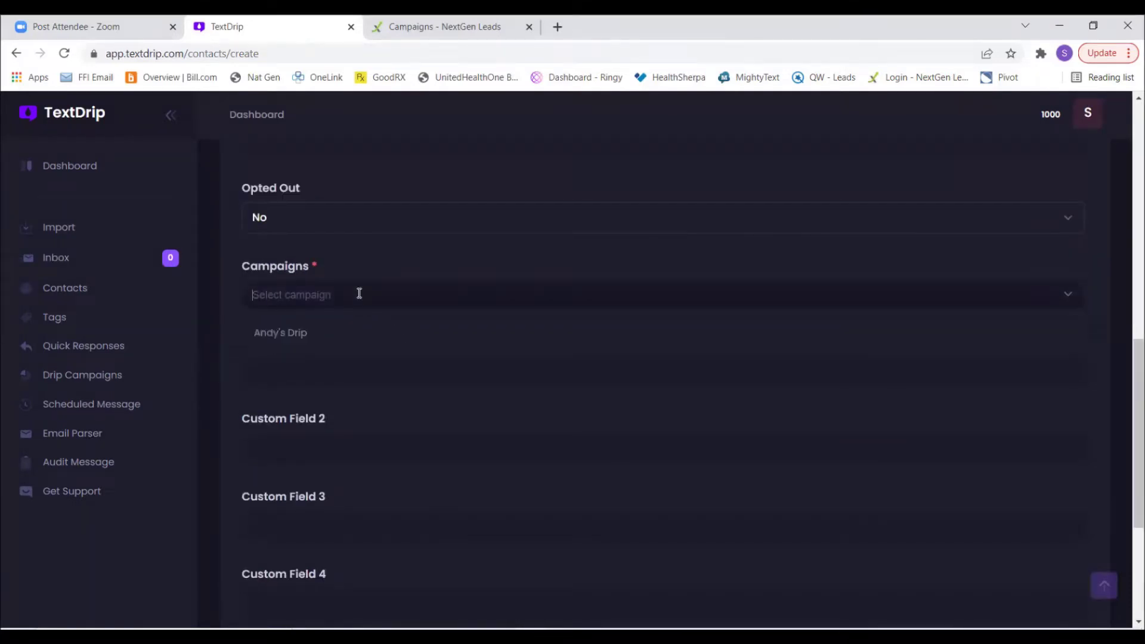
pyautogui.click(272, 332)
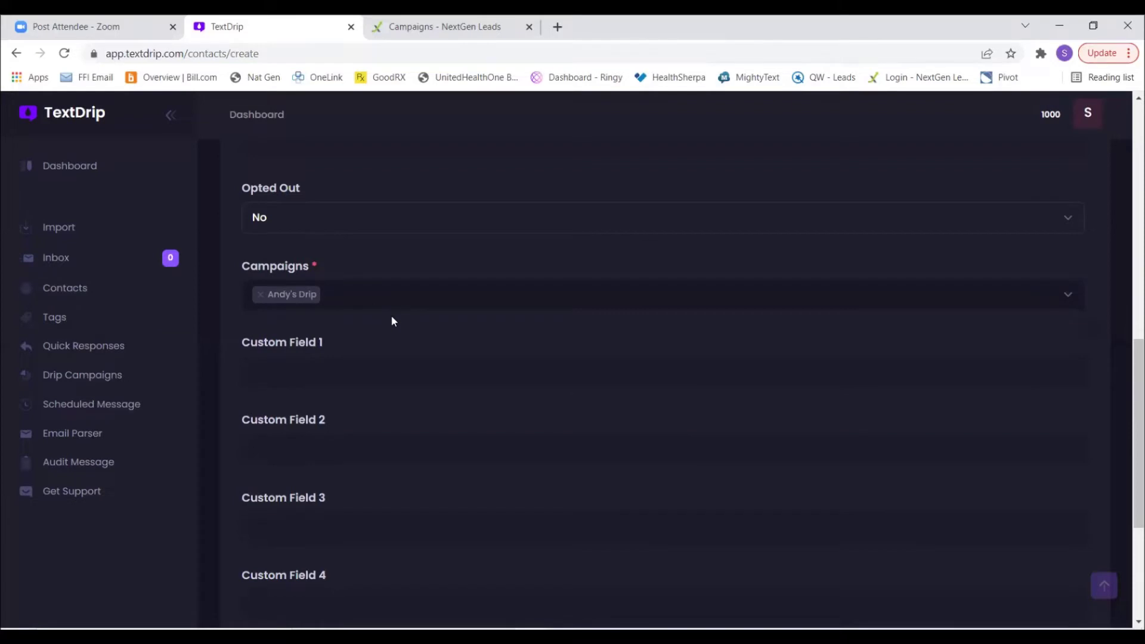
pyautogui.scroll(-4, 392, 322)
pyautogui.click(608, 523)
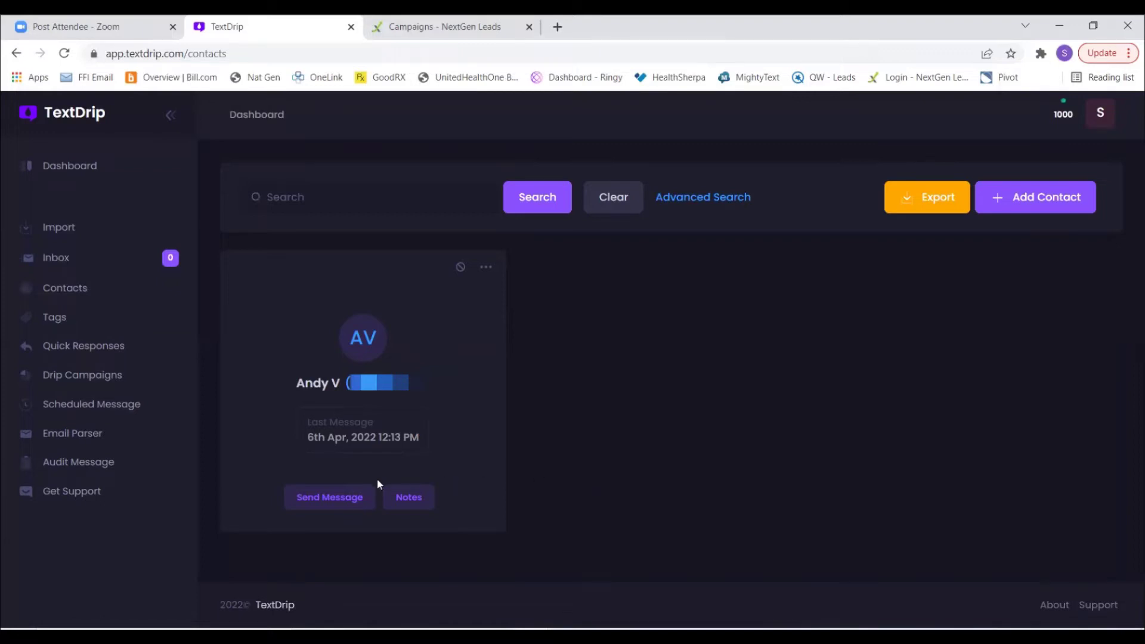
# Review the new contact's queued drip messages and the contact's notes
pyautogui.click(342, 497)
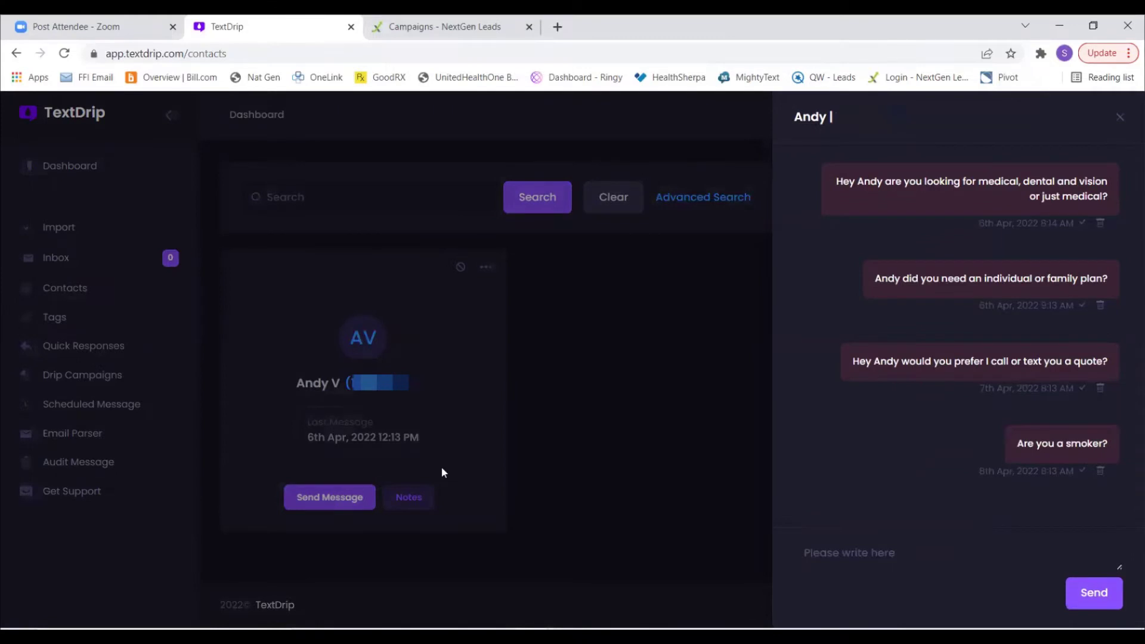
pyautogui.click(441, 472)
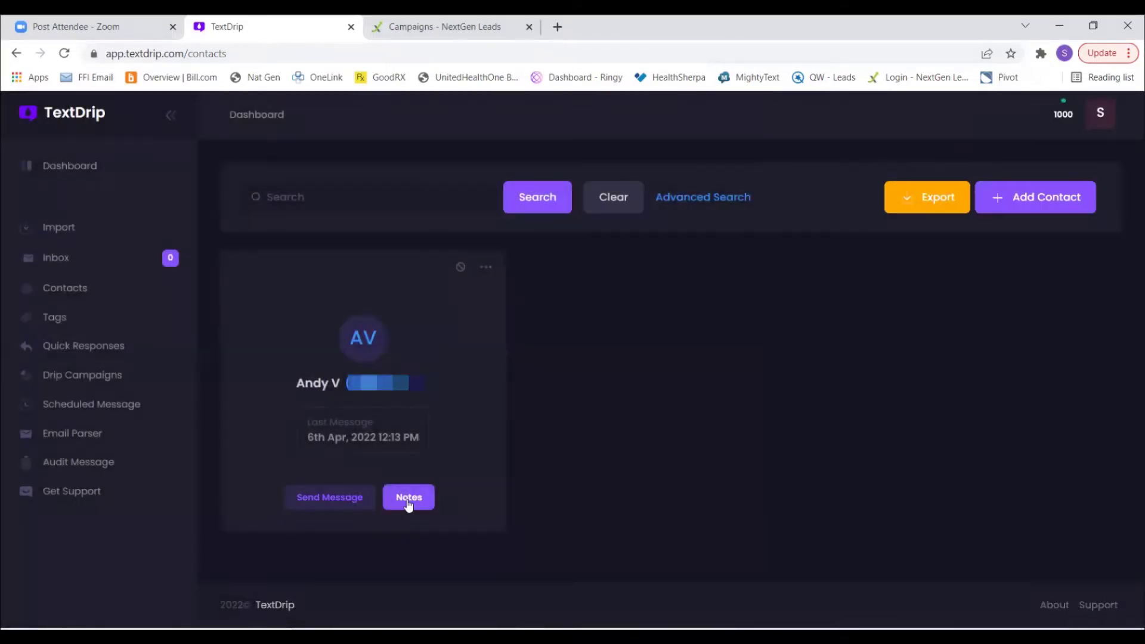
pyautogui.click(409, 504)
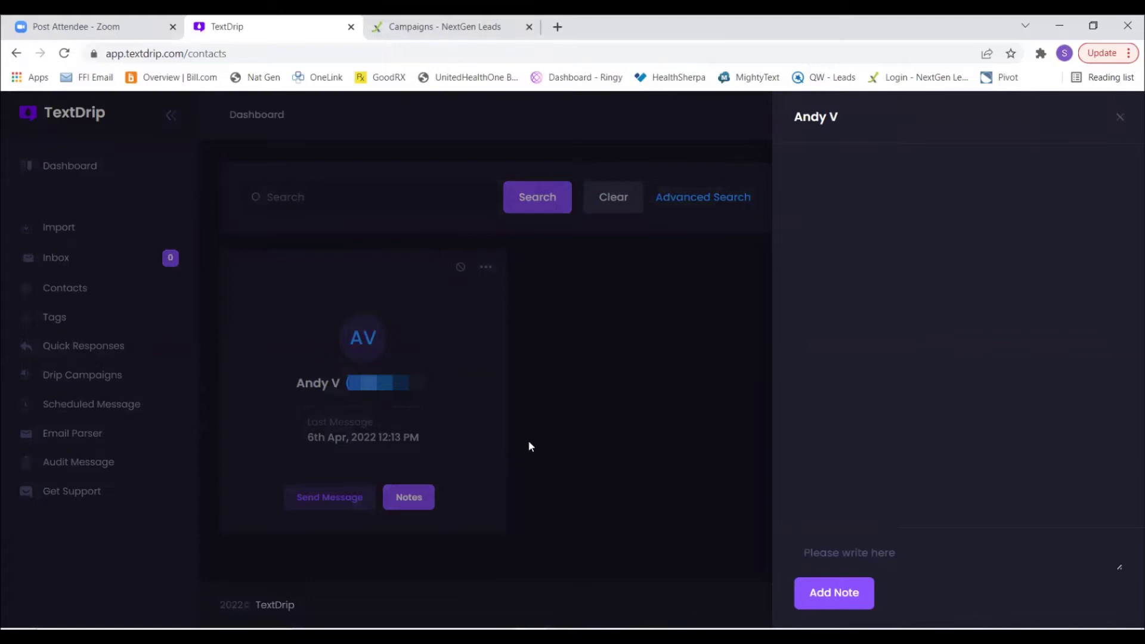
pyautogui.click(467, 440)
# Check the calling option for the contact's phone number and the additional actions on the contact card
pyautogui.click(387, 382)
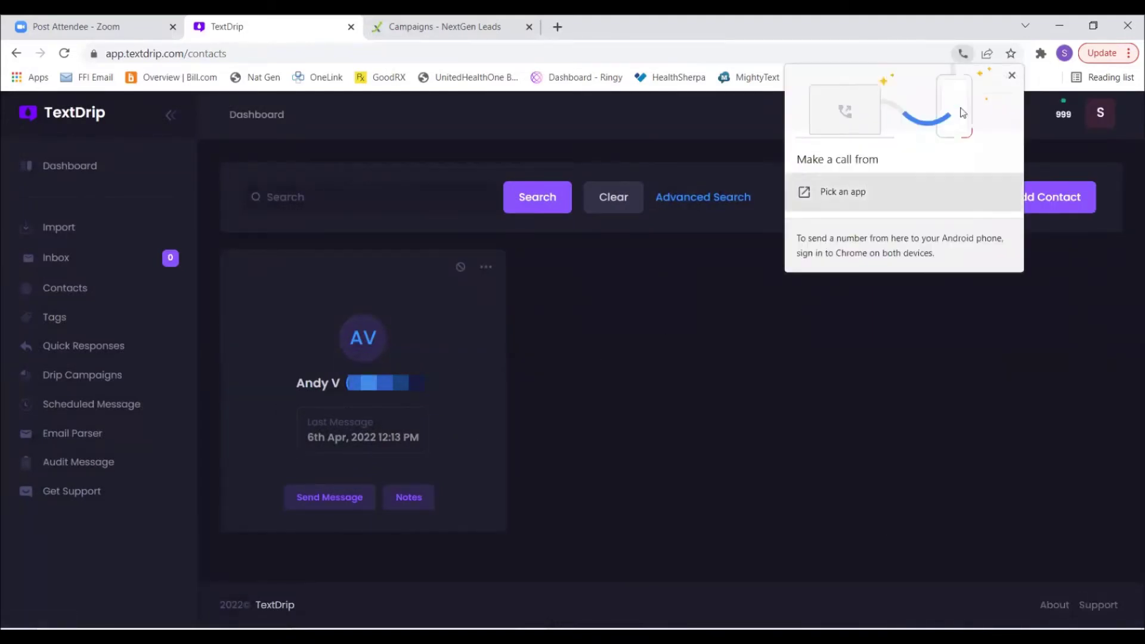
pyautogui.click(1012, 76)
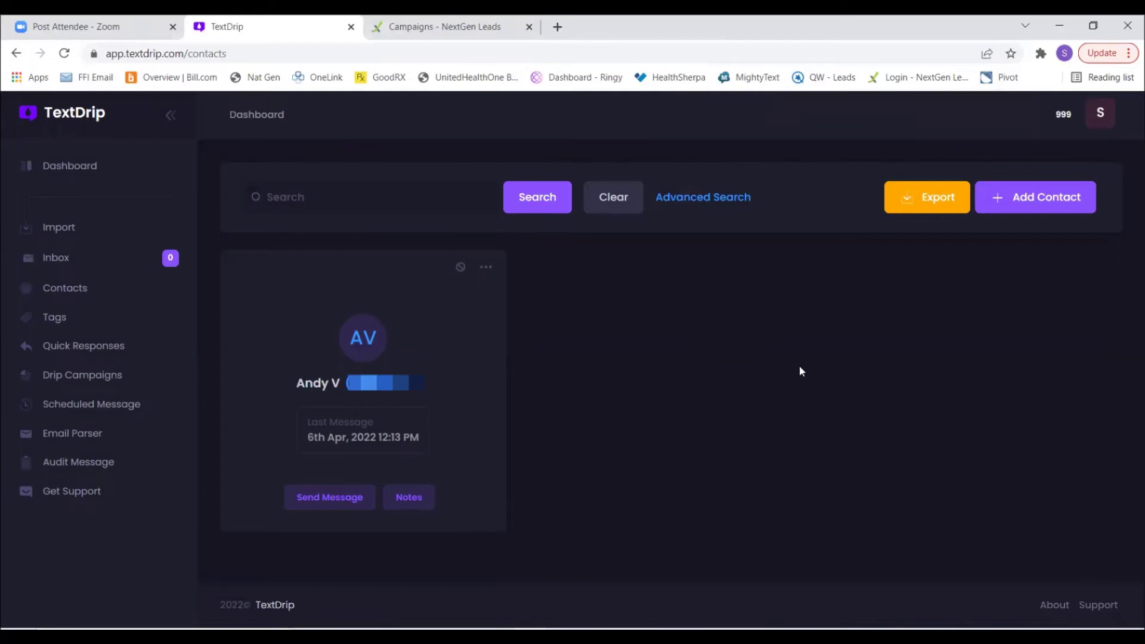
pyautogui.click(486, 270)
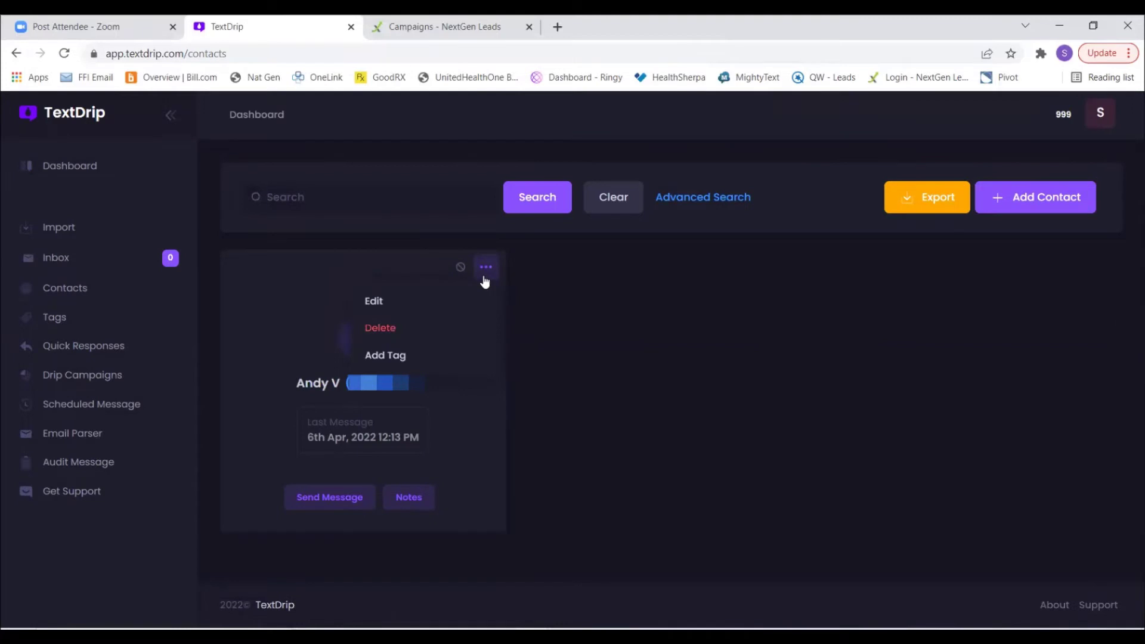
# Show the advanced search filters for contacts and clear the search
pyautogui.click(688, 204)
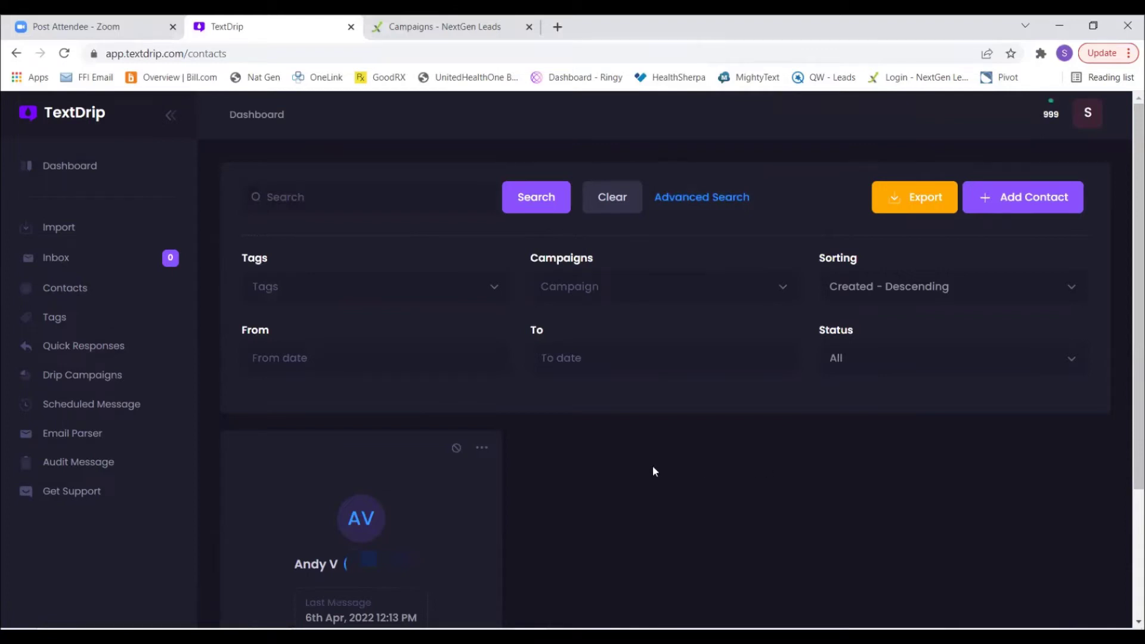
pyautogui.click(642, 201)
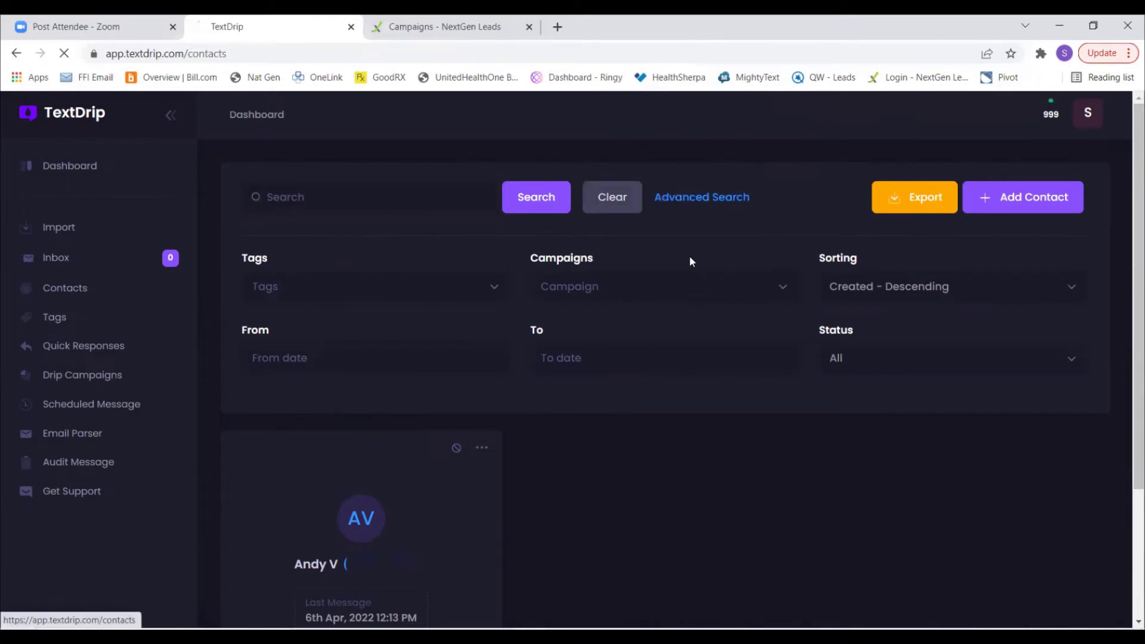
# Check the delivery status in the message audit and view the contact's inbox conversation with its management options
pyautogui.click(79, 465)
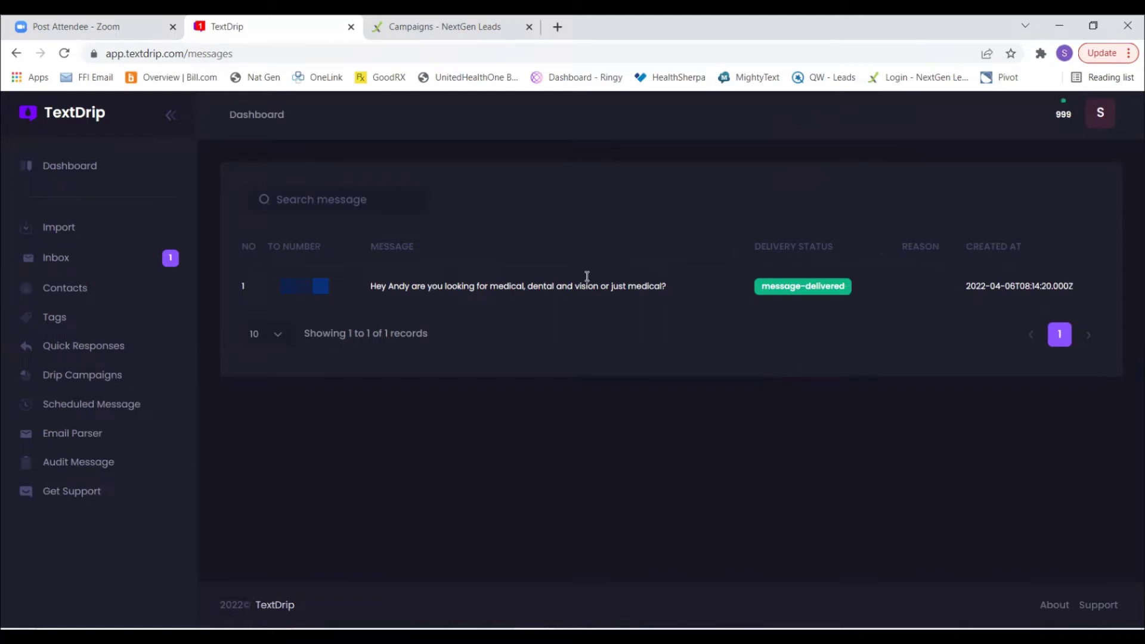
pyautogui.click(81, 262)
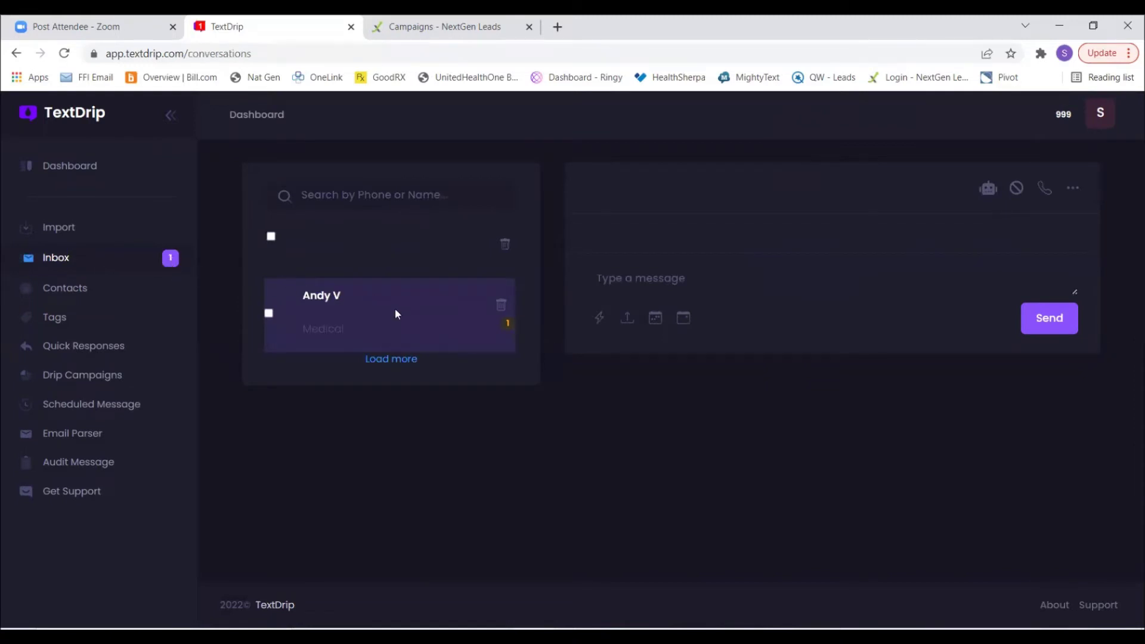
pyautogui.click(325, 296)
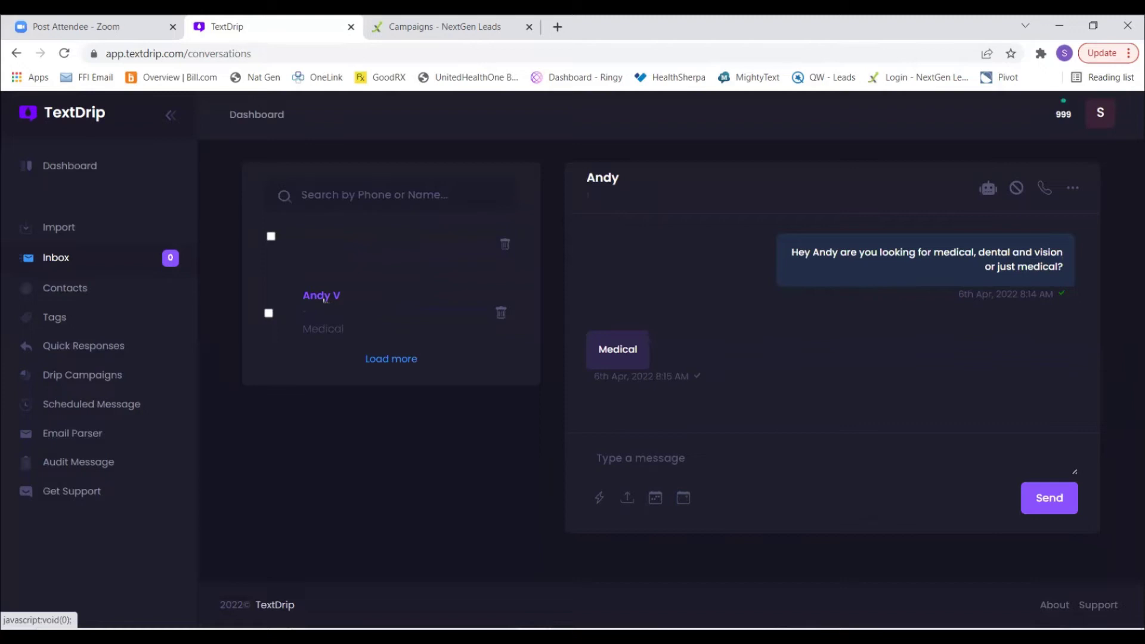
pyautogui.click(1071, 191)
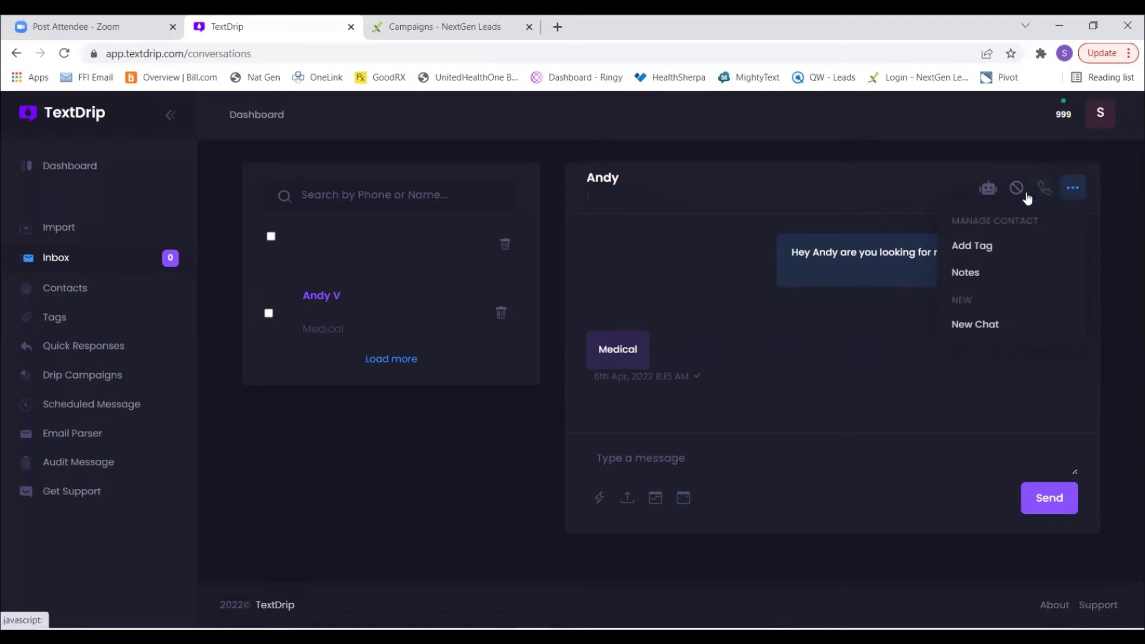
# Create a tag titled "Quoted" with a bright red color
pyautogui.click(52, 315)
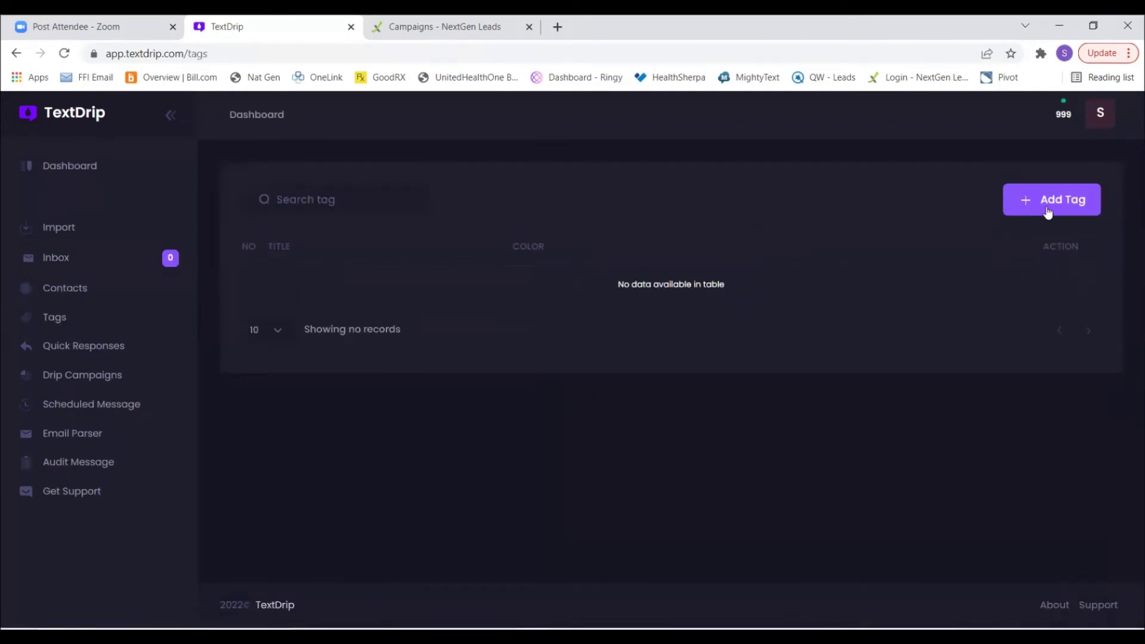
pyautogui.click(1051, 201)
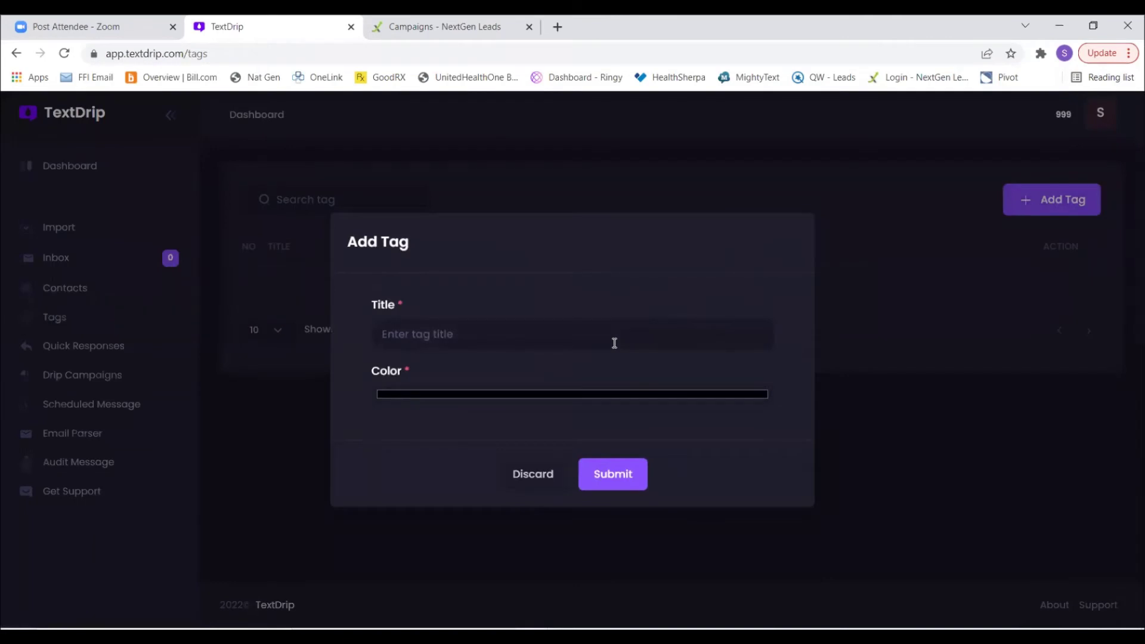
pyautogui.write('Quoted')
pyautogui.click(547, 394)
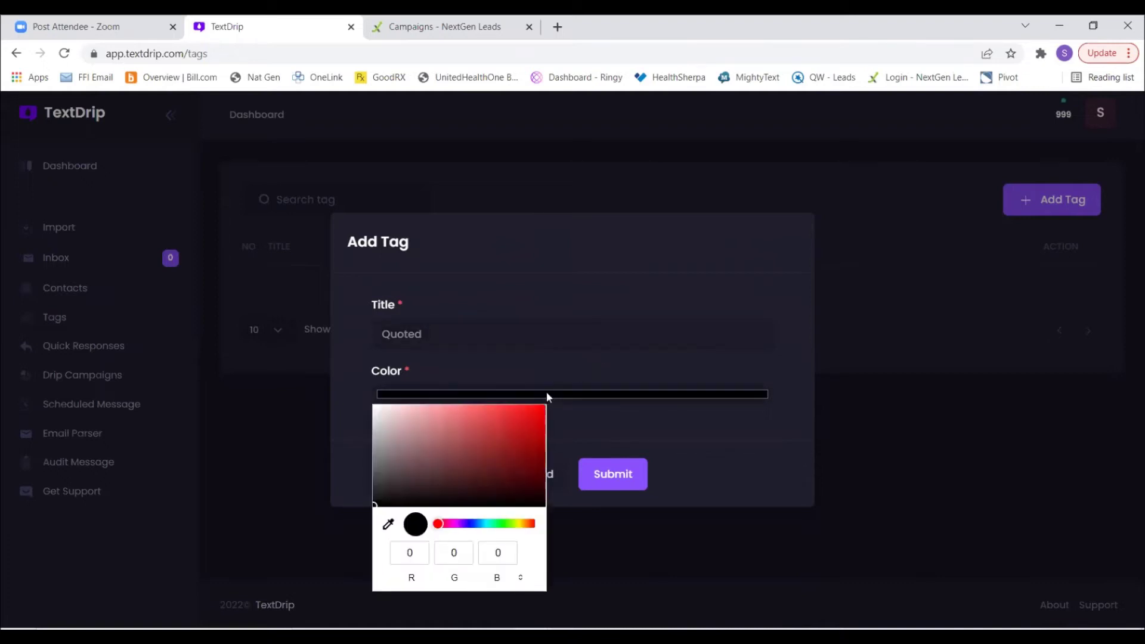
pyautogui.click(529, 418)
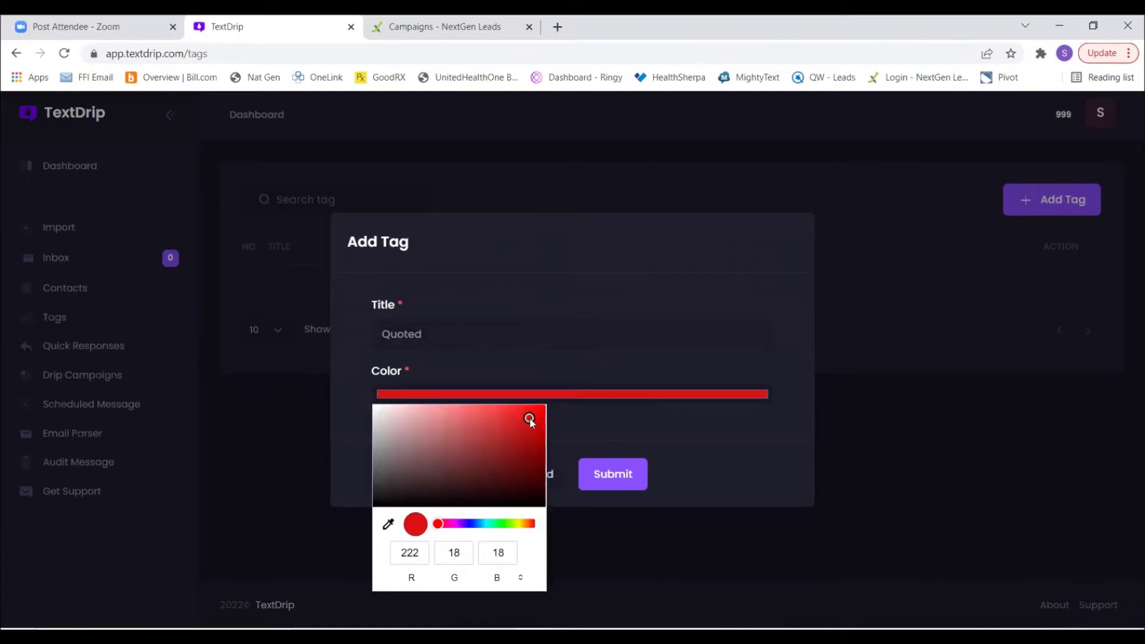
pyautogui.click(535, 415)
pyautogui.click(617, 485)
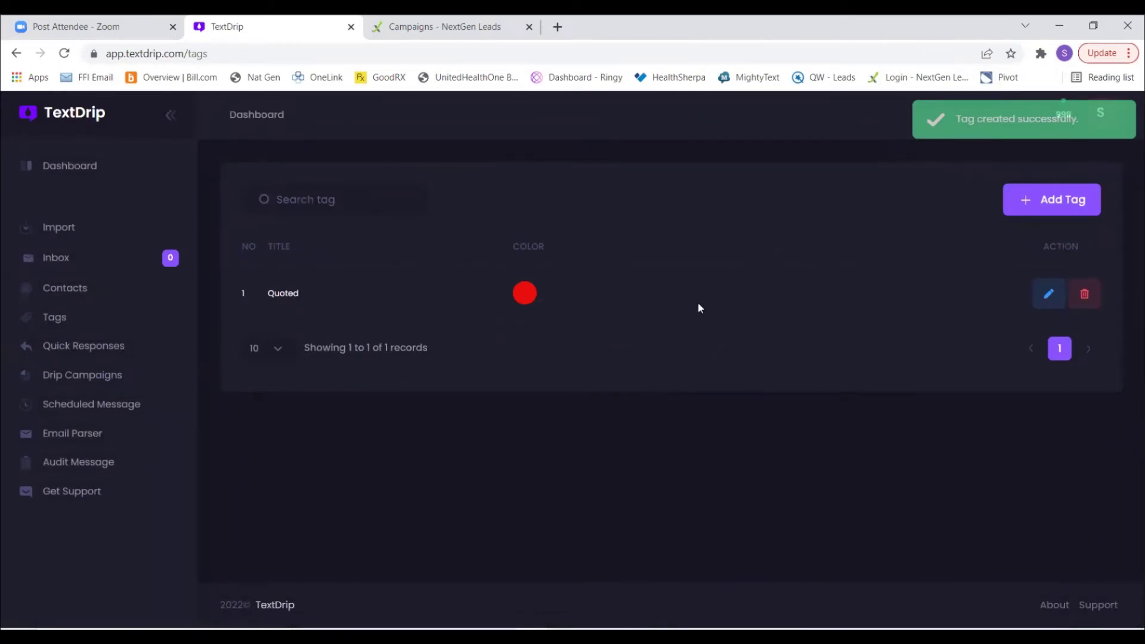
# Start a new quick response with the friendly name "Interested"
pyautogui.click(97, 348)
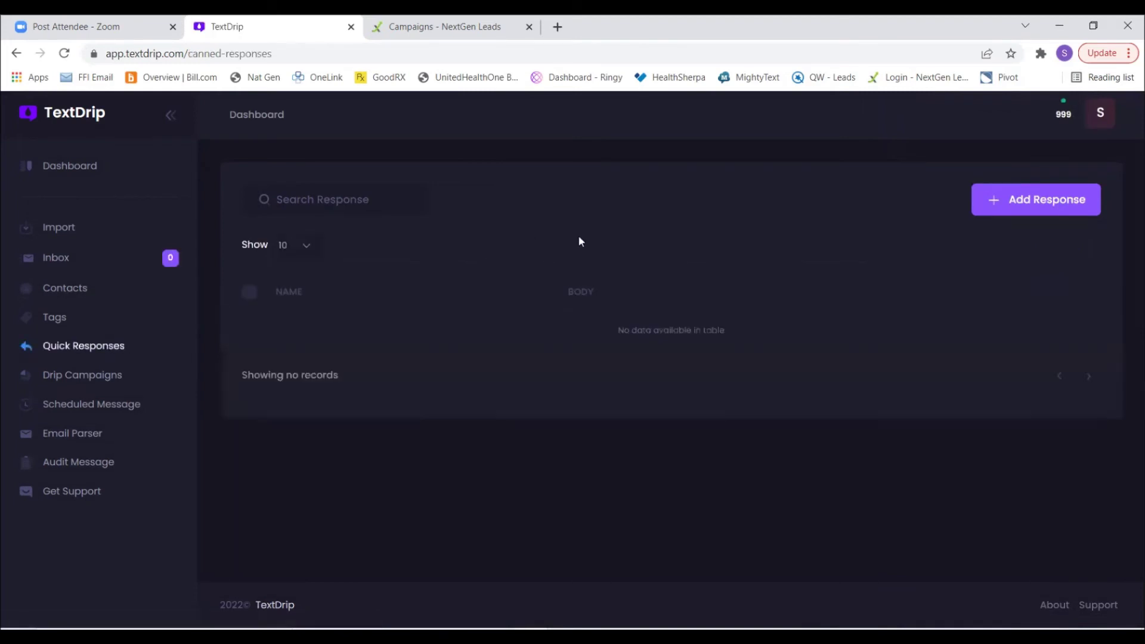
pyautogui.click(1061, 201)
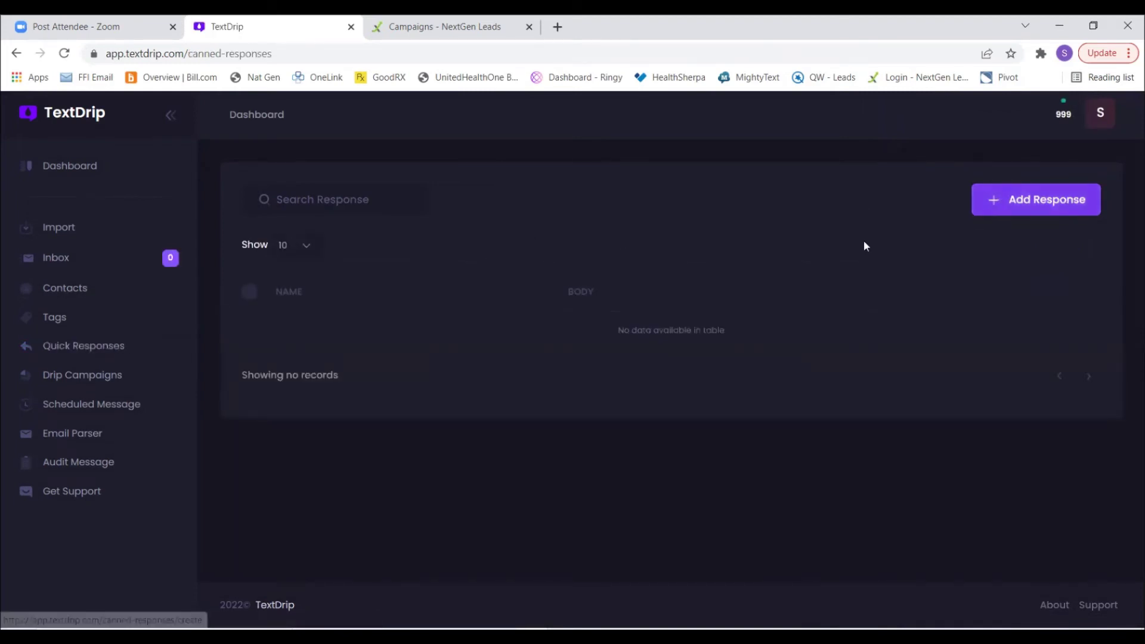
pyautogui.click(320, 268)
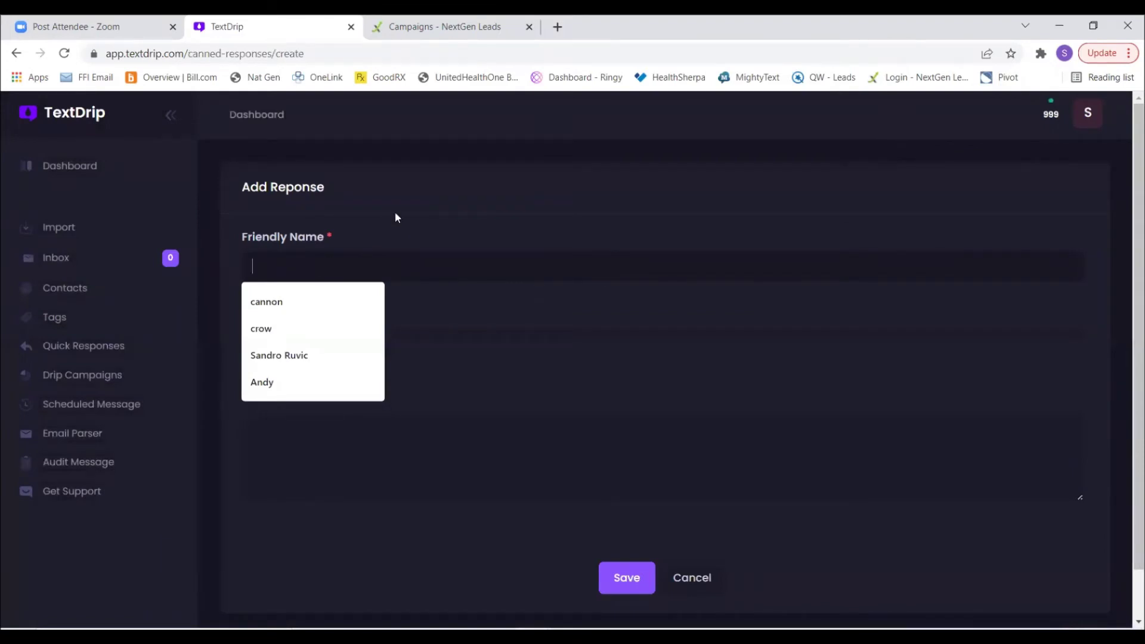
pyautogui.write('Int')
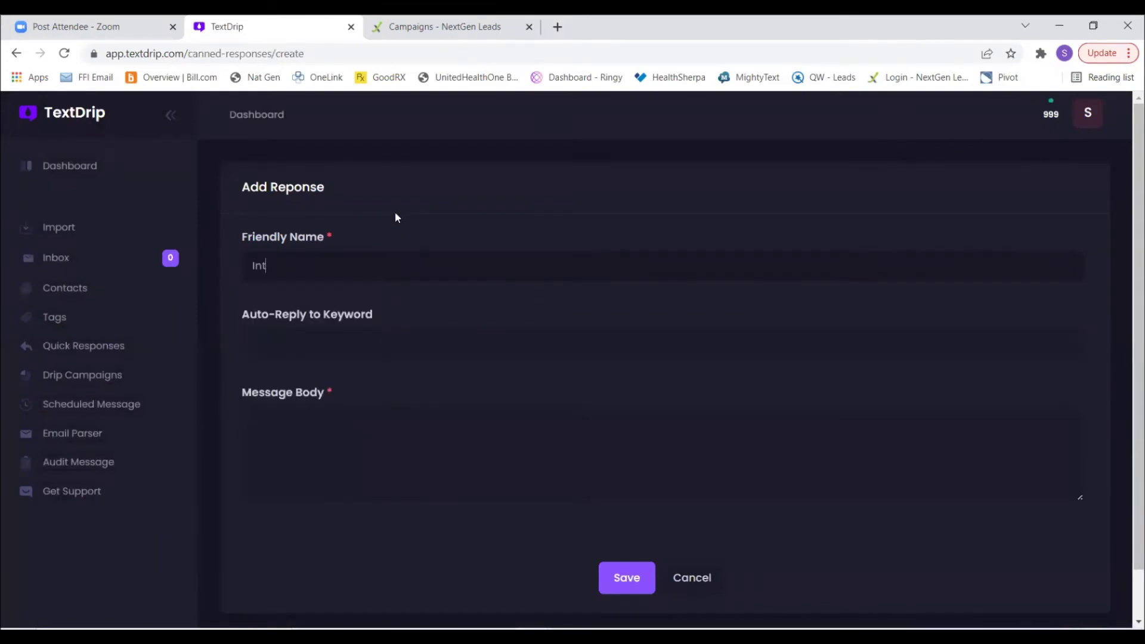
pyautogui.write('erested')
# Write the response's message body as "Sounds great when can we get on a call to go over options?" and save it
pyautogui.write('Sounds grea')
pyautogui.write('t')
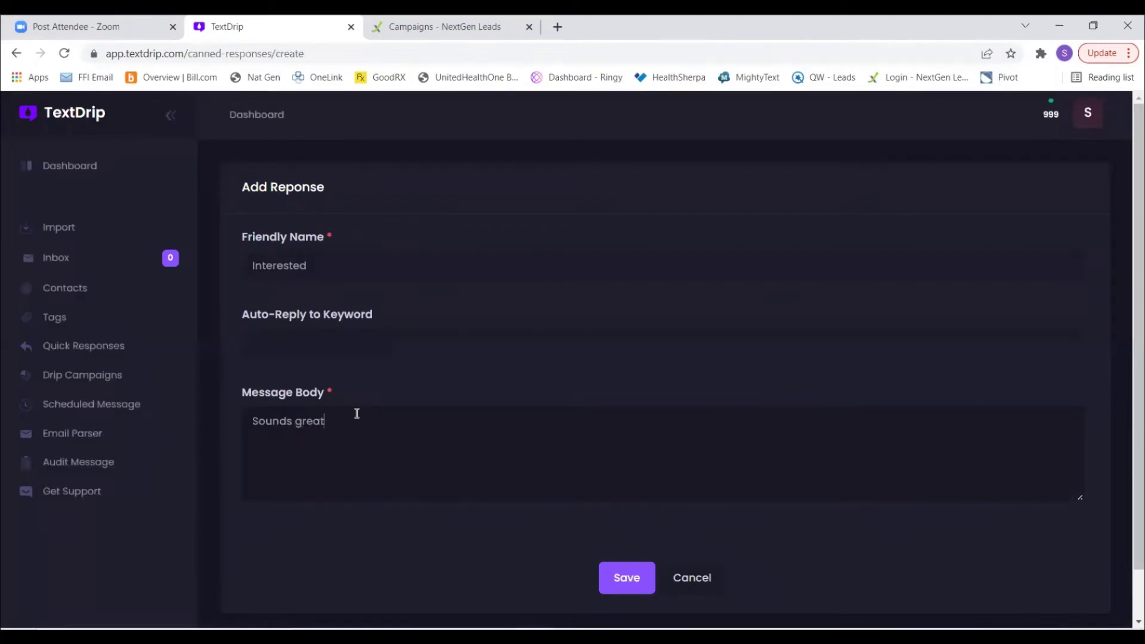
pyautogui.write(' when can we get on a call to ')
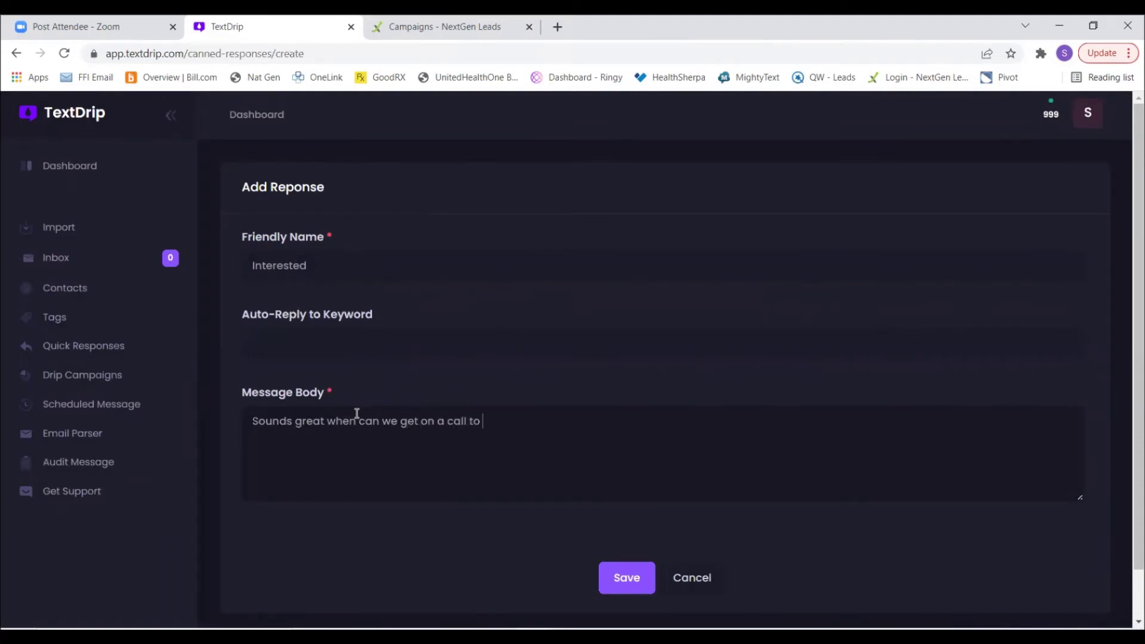
pyautogui.write('go over options?')
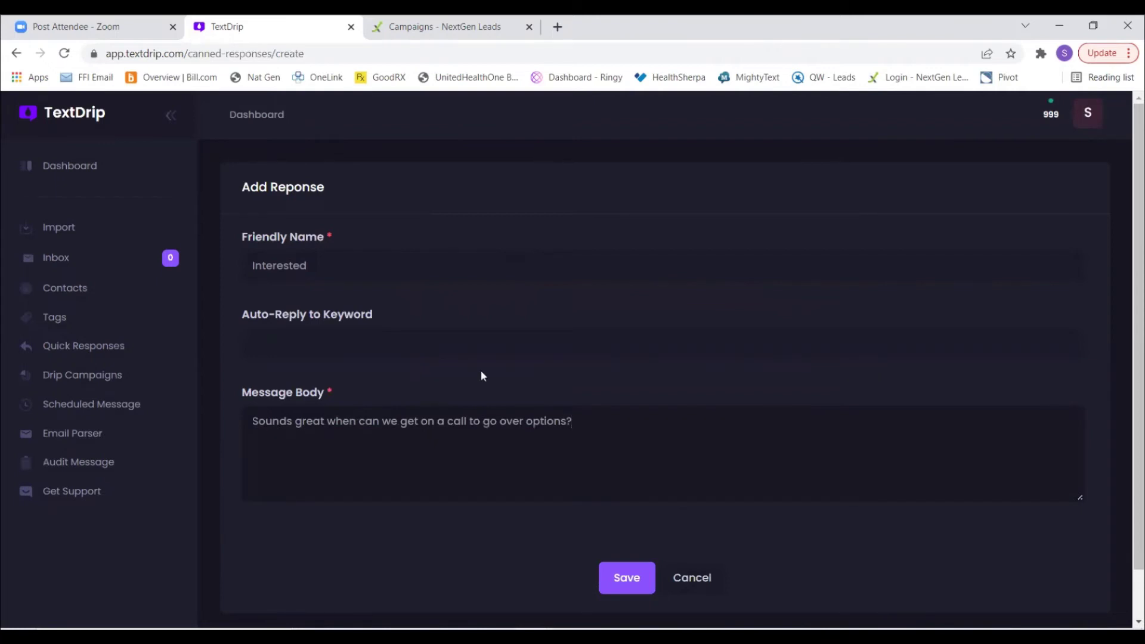
pyautogui.click(613, 577)
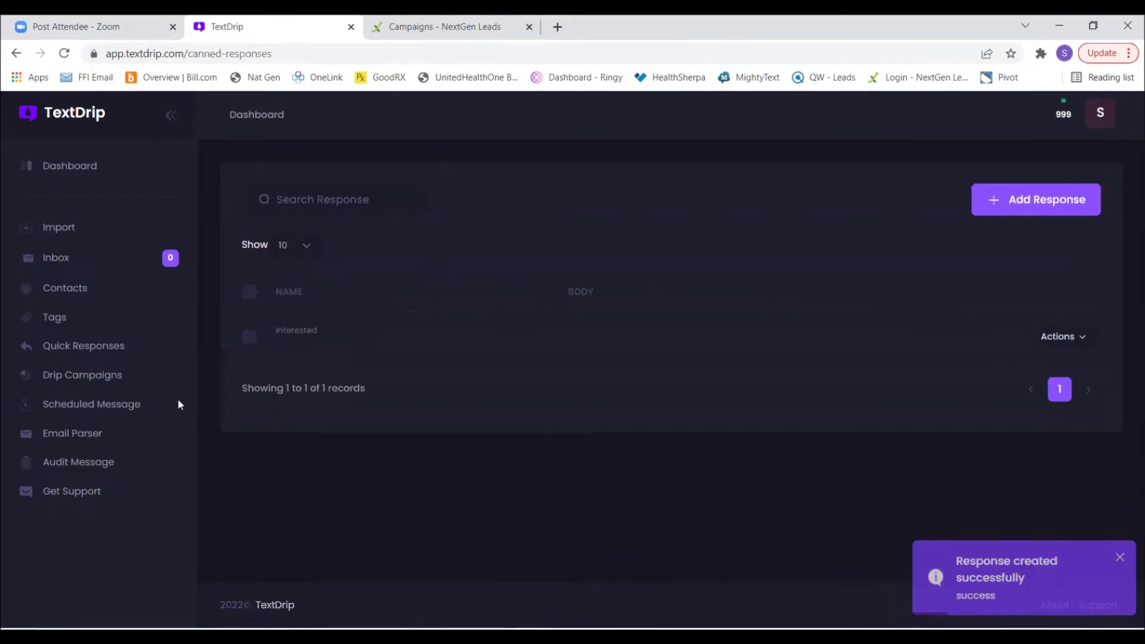
# Start a new drip campaign named "Ghosted" and add three message drips to it
pyautogui.click(93, 375)
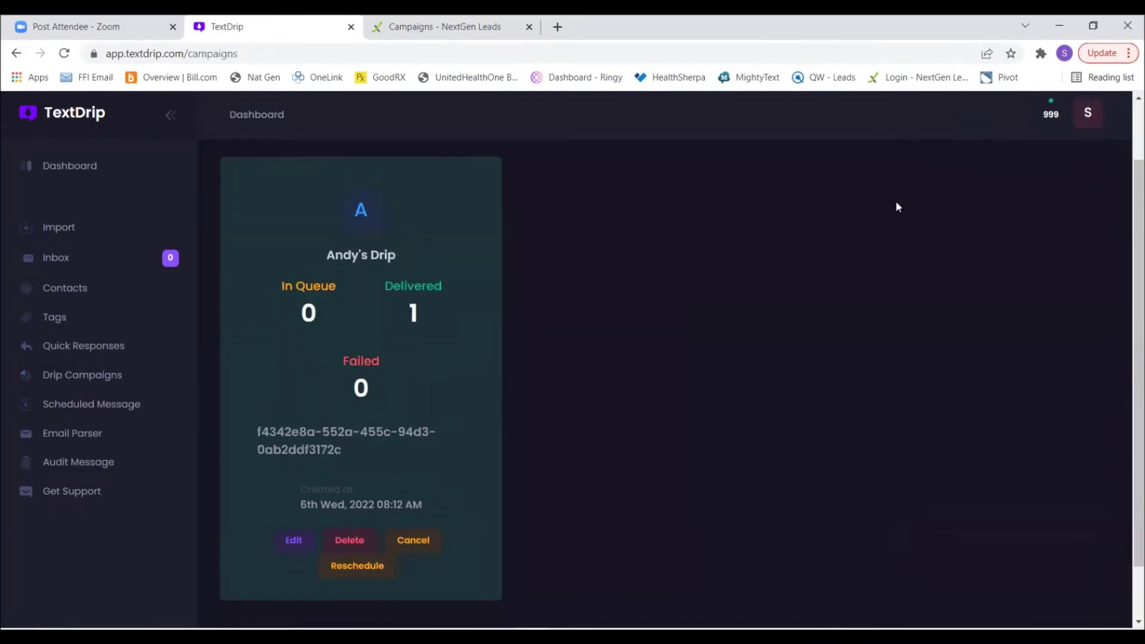
pyautogui.click(1017, 187)
pyautogui.click(260, 251)
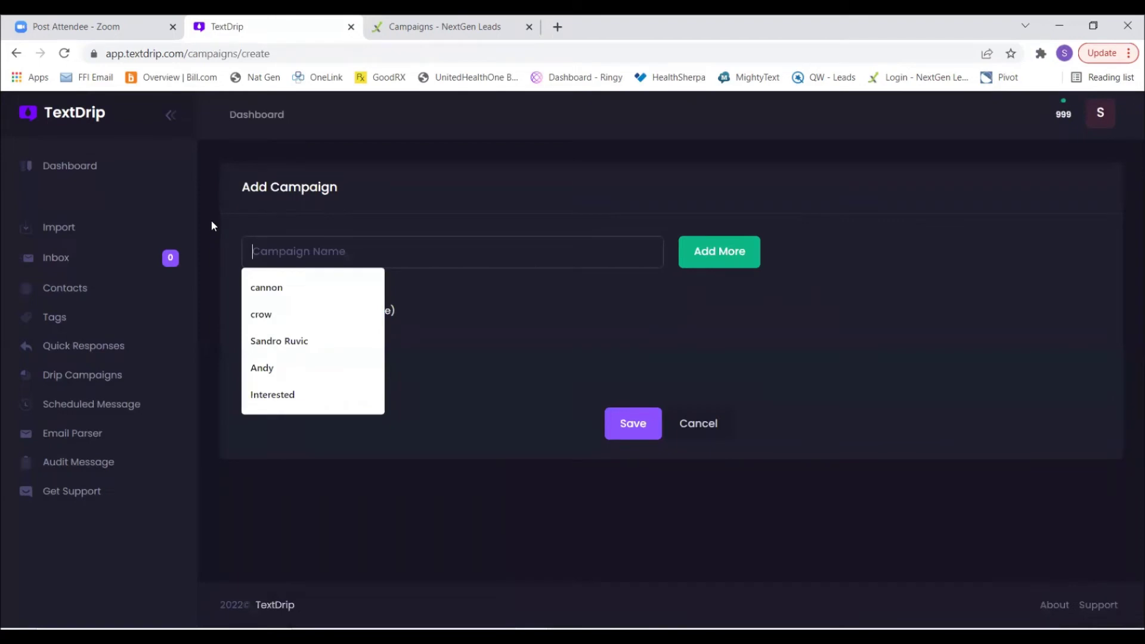
pyautogui.write('Ghosted')
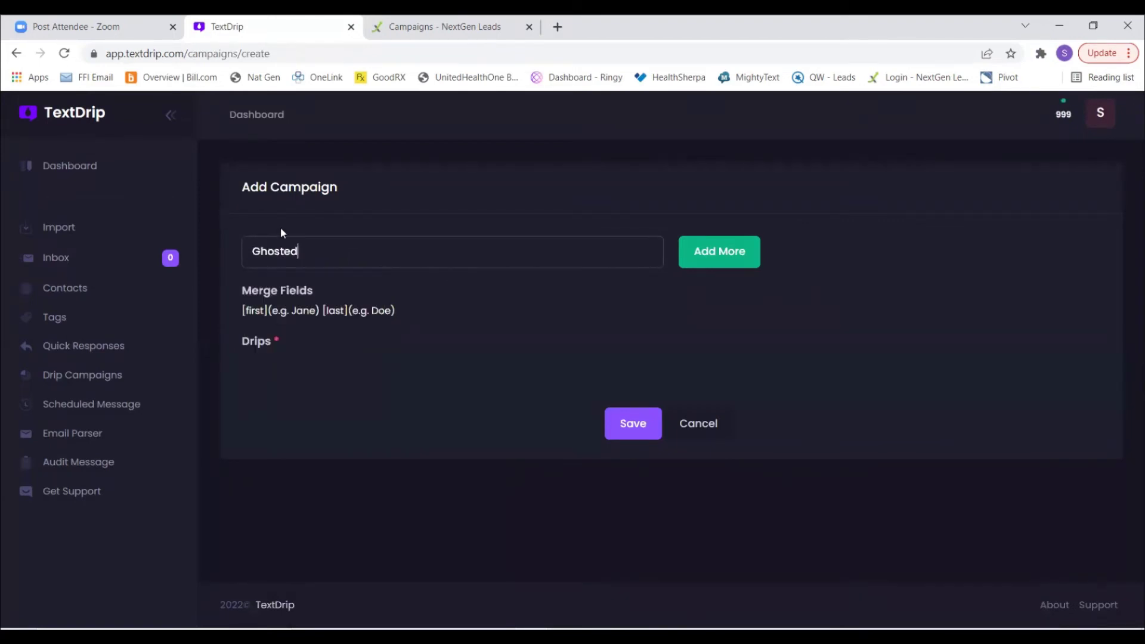
pyautogui.click(725, 254)
pyautogui.scroll(-1, 596, 298)
# Write the first drip's message as "Did you get my last message?" with a delay of 1 hour
pyautogui.click(445, 321)
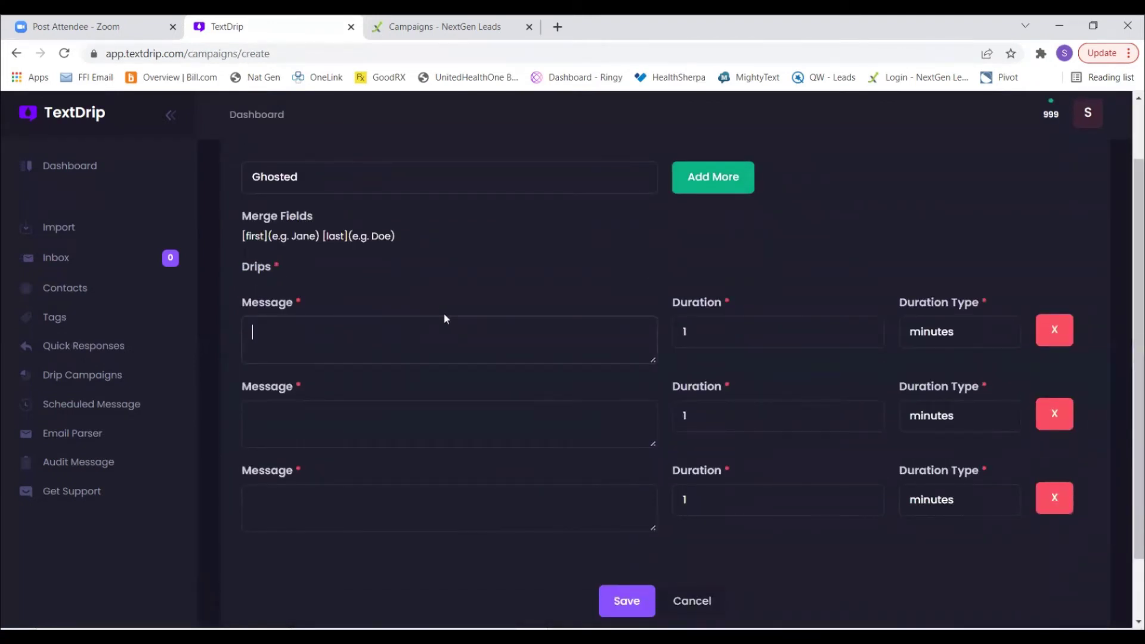
pyautogui.write('Did you get my las')
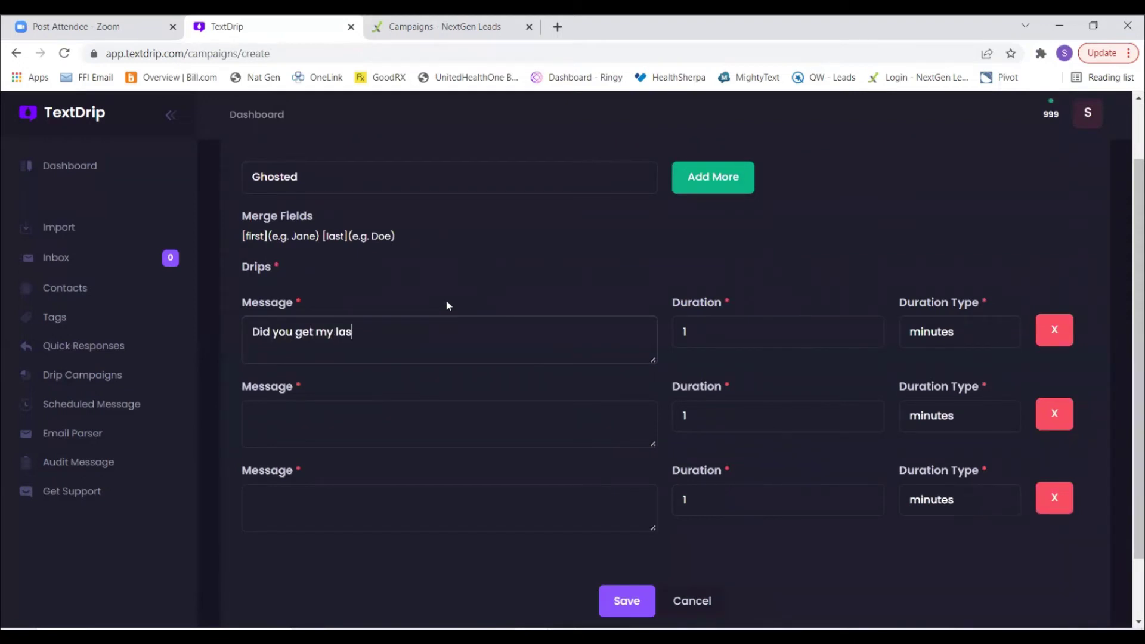
pyautogui.write('t message?')
pyautogui.click(936, 332)
pyautogui.click(933, 370)
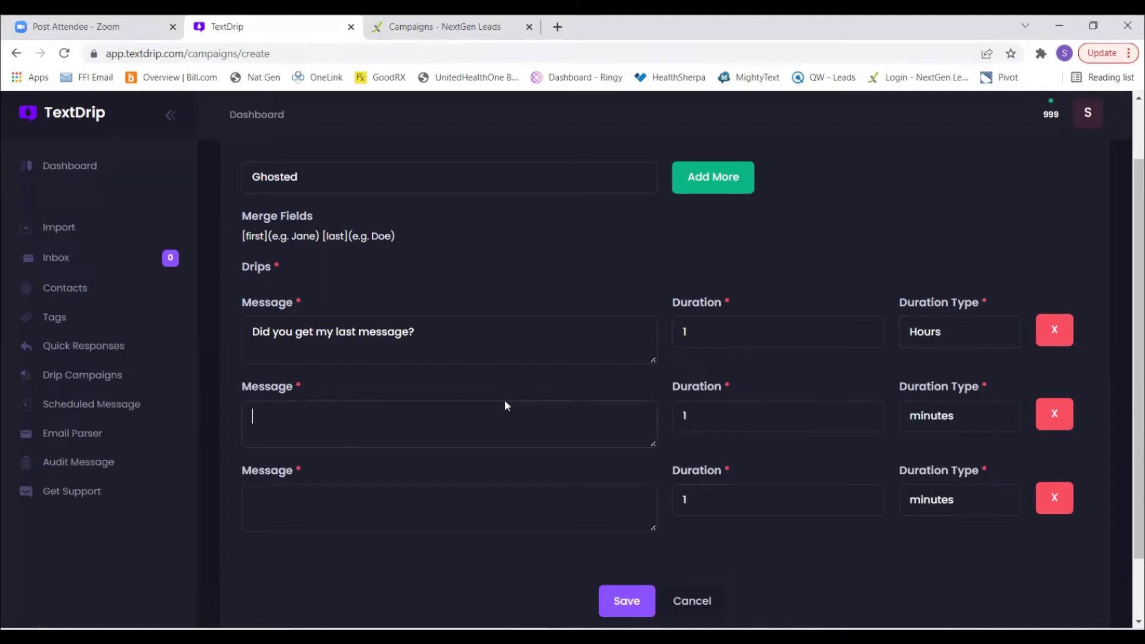
# Write the second drip's message as "[first]???" with a delay of 2 hours
pyautogui.write('[first]')
pyautogui.write('???')
pyautogui.press('Up')
pyautogui.click(948, 416)
pyautogui.click(921, 454)
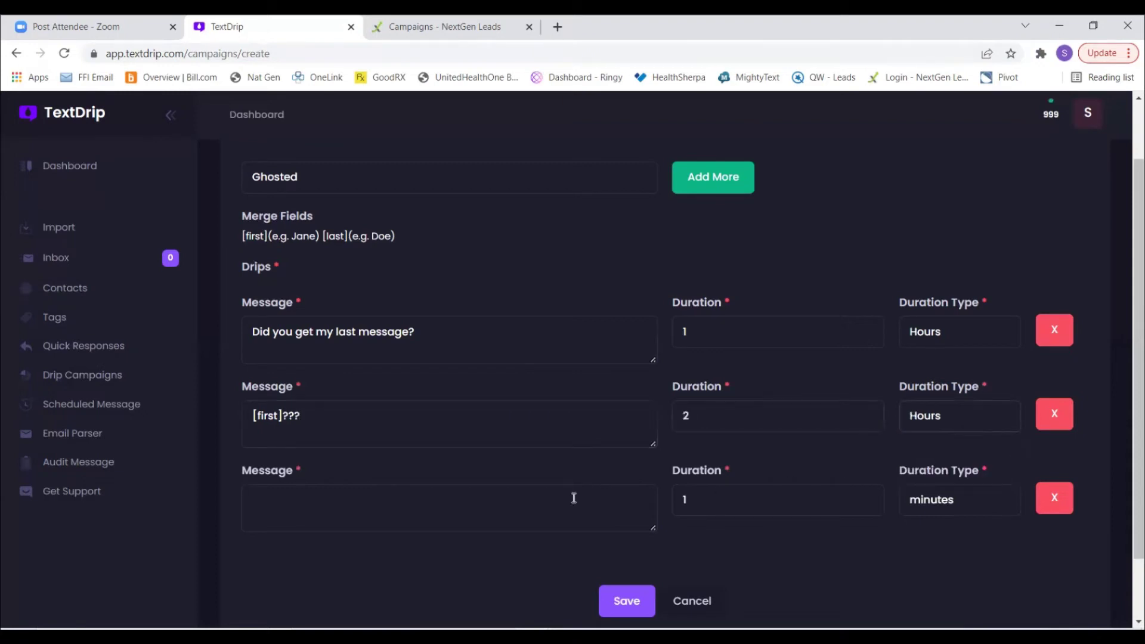
# Write the third drip as "Im in the office until 8, when can we get on a call to go over your options?", delay 1 day, and save
pyautogui.click(511, 499)
pyautogui.write('Im in the office un')
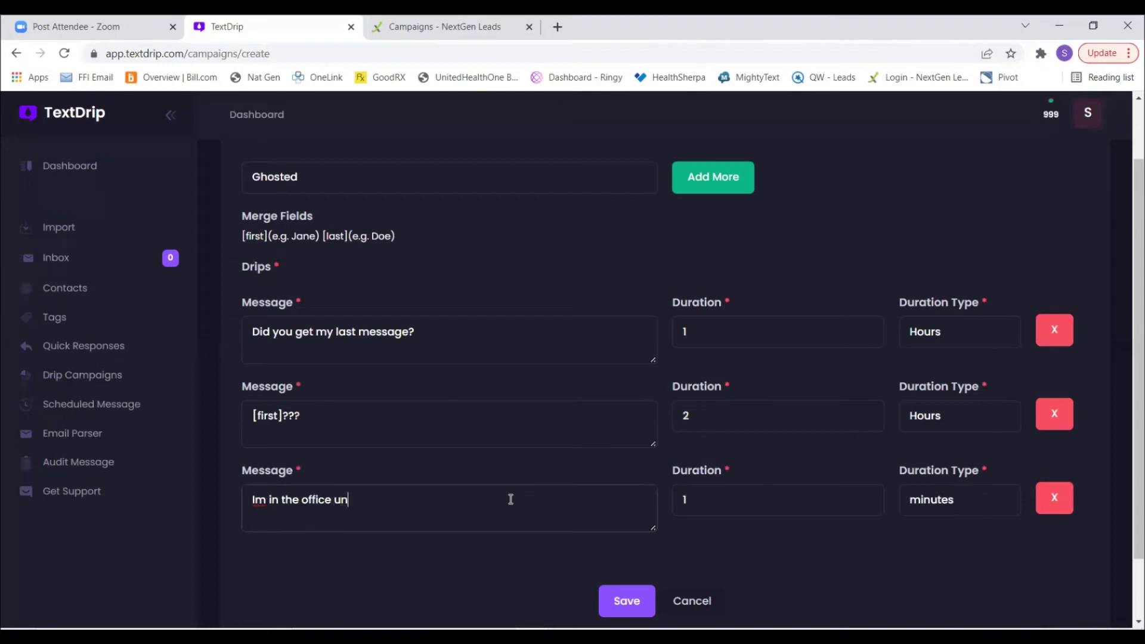
pyautogui.write('til 8, when can we g')
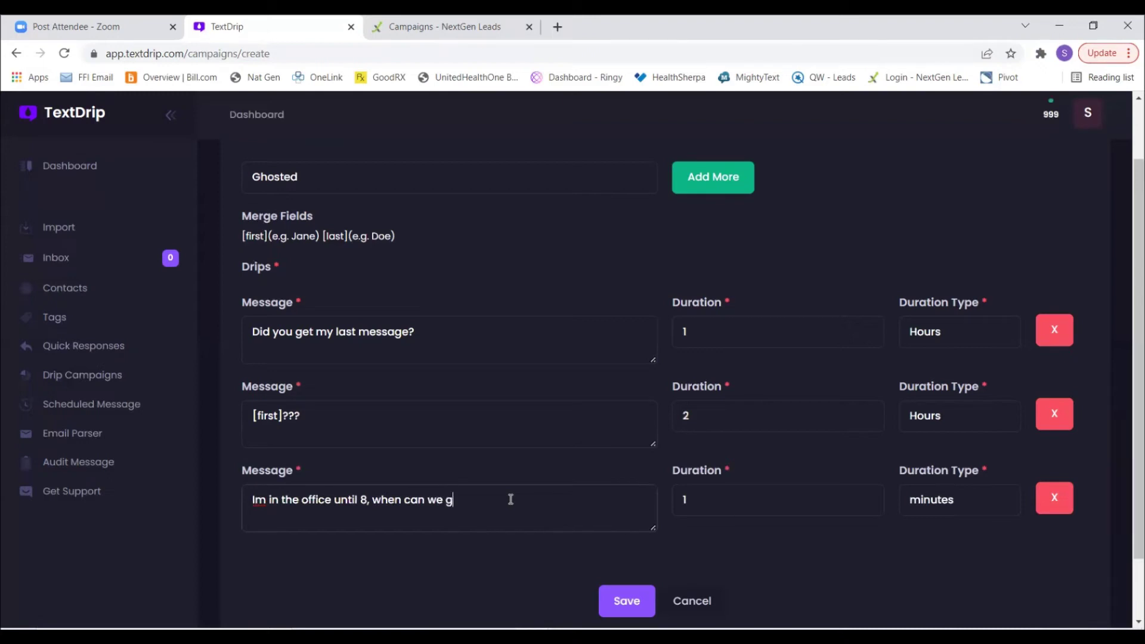
pyautogui.write('et on a call to go over your')
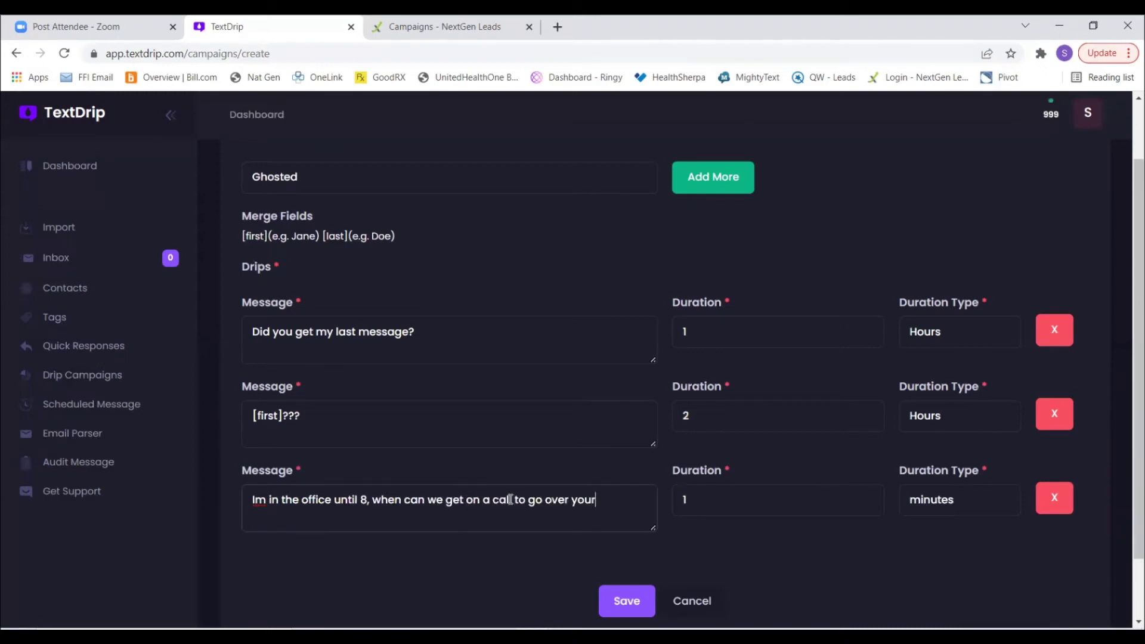
pyautogui.write(' options?')
pyautogui.click(993, 499)
pyautogui.click(960, 560)
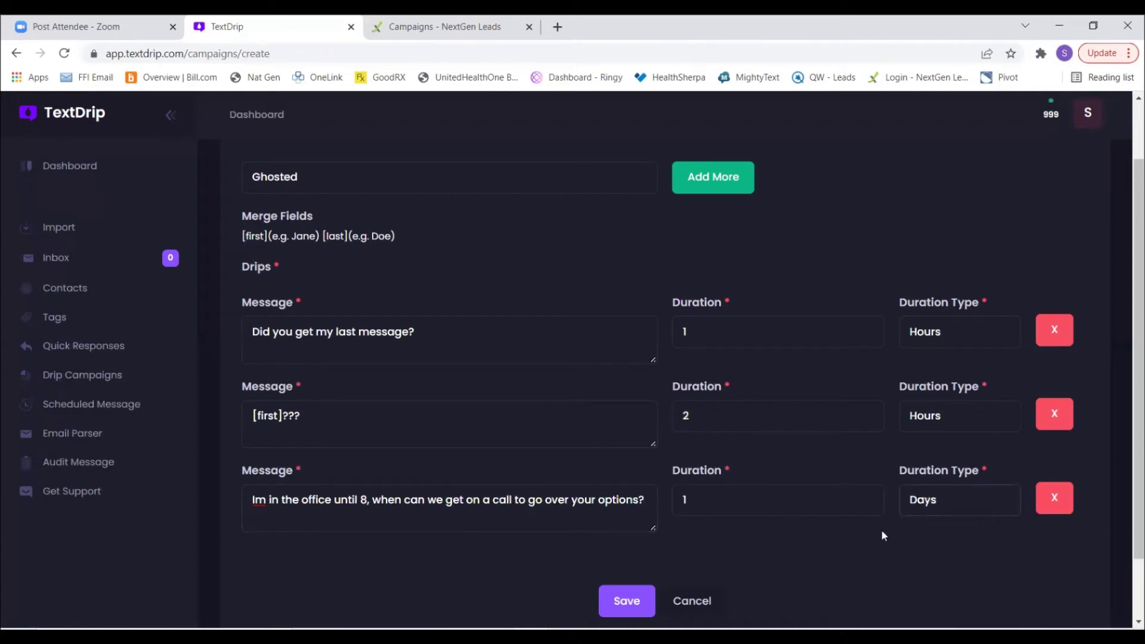
pyautogui.click(629, 602)
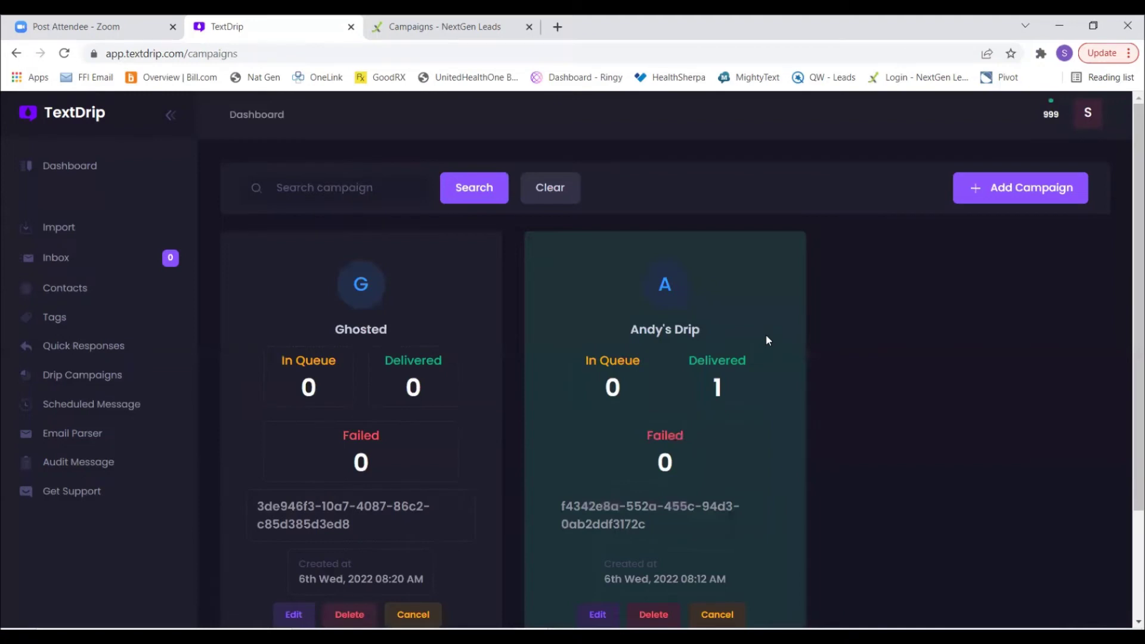
# Send the "Interested" quick response in the inbox conversation with the contact who replied "Medical"
pyautogui.scroll(-1, 769, 357)
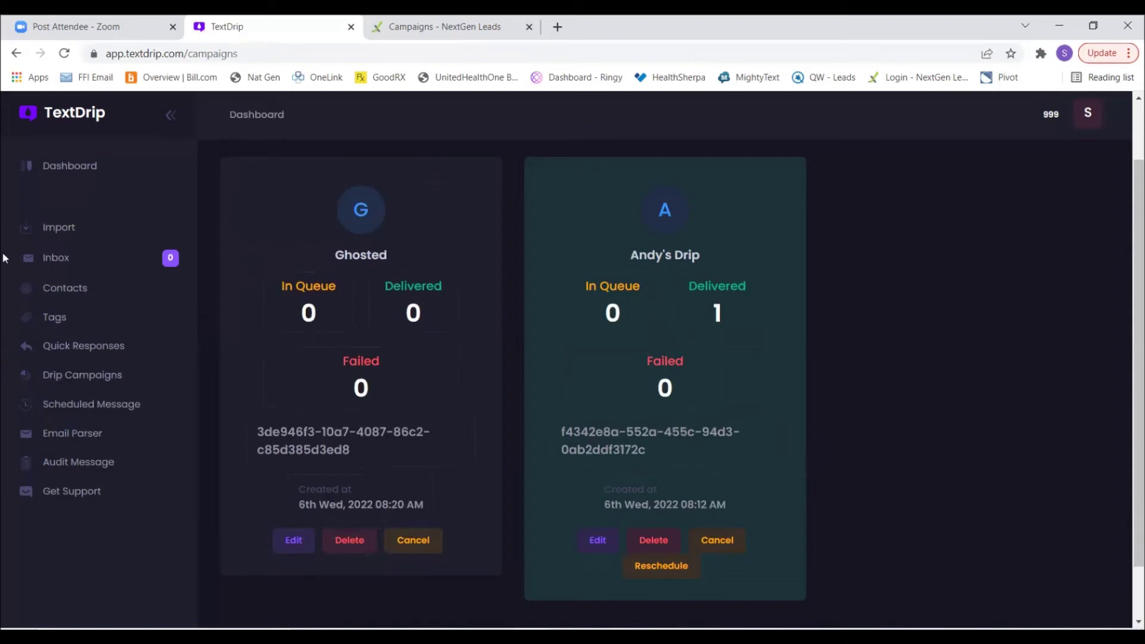
pyautogui.click(68, 258)
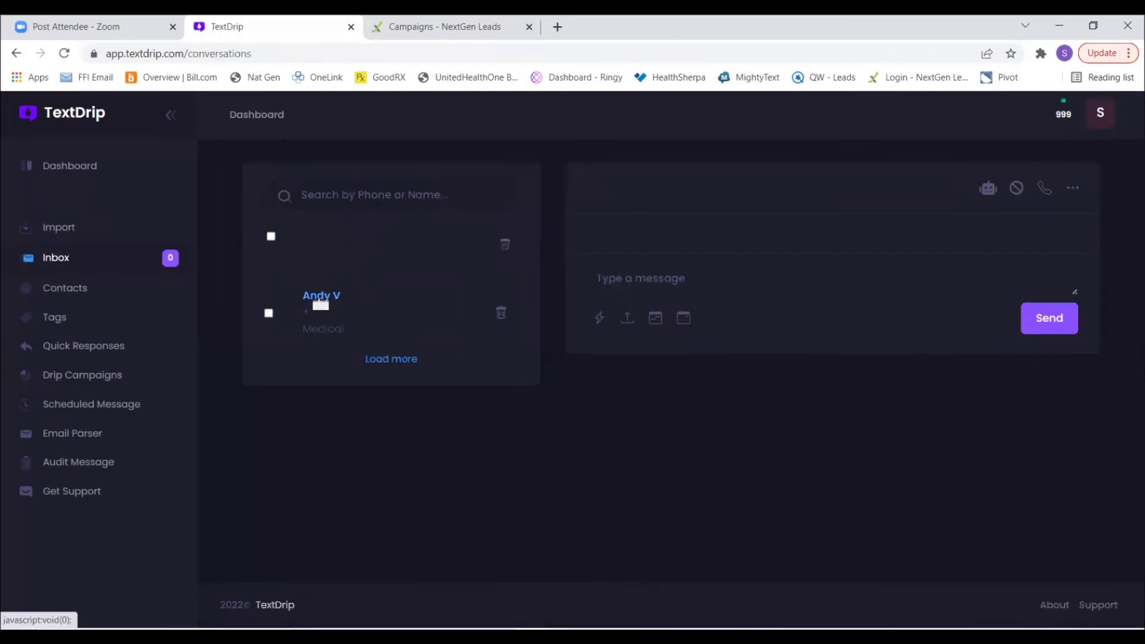
pyautogui.click(320, 297)
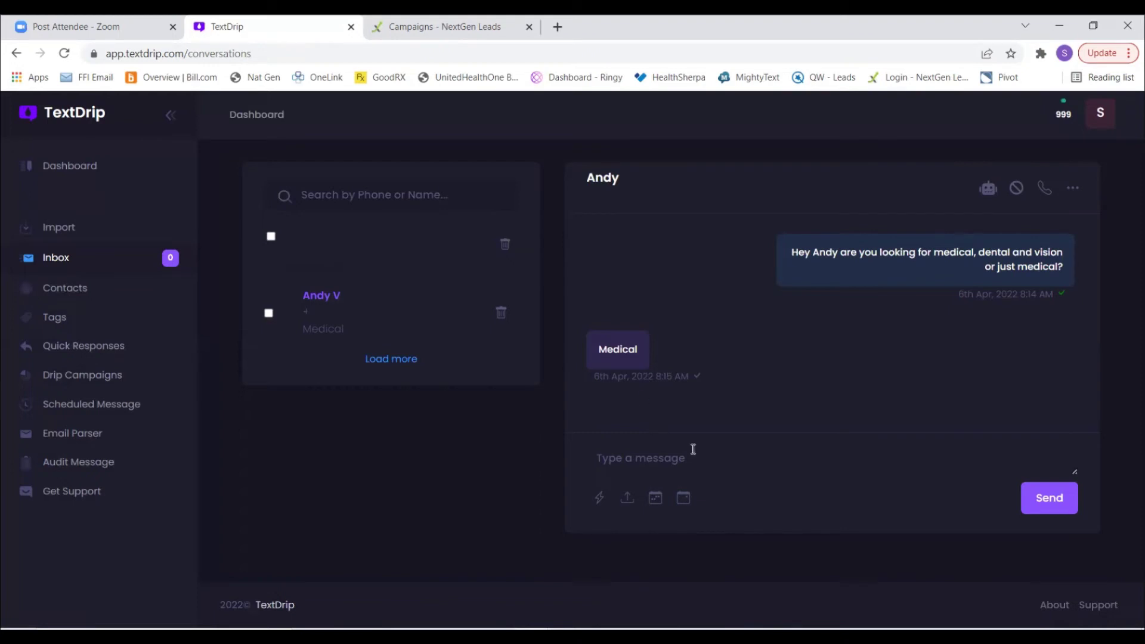
pyautogui.click(599, 498)
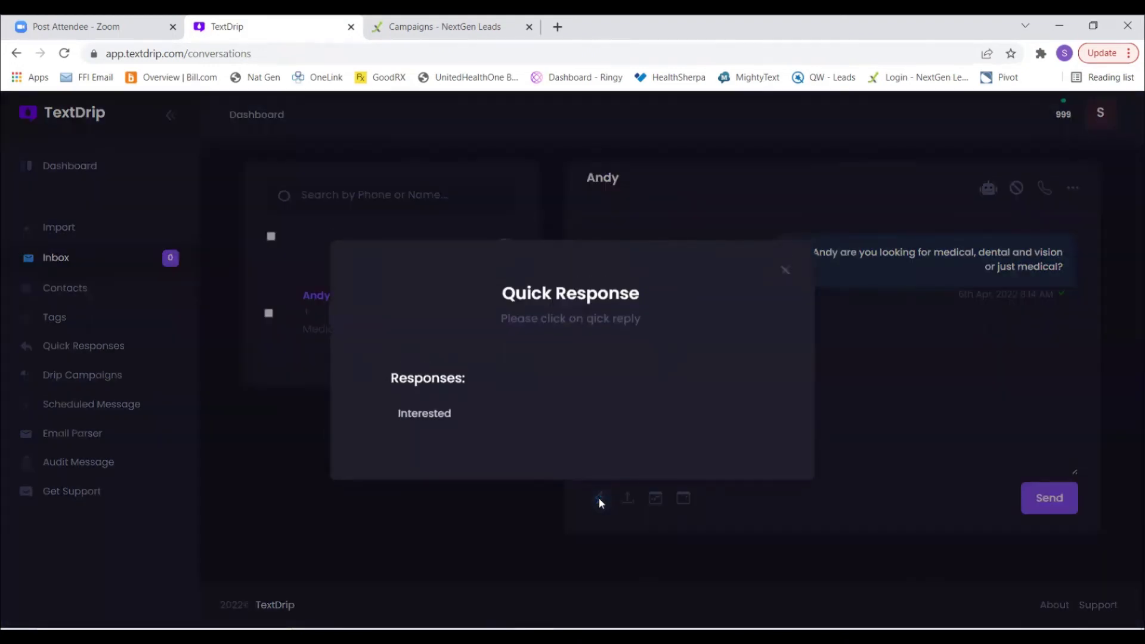
pyautogui.click(444, 416)
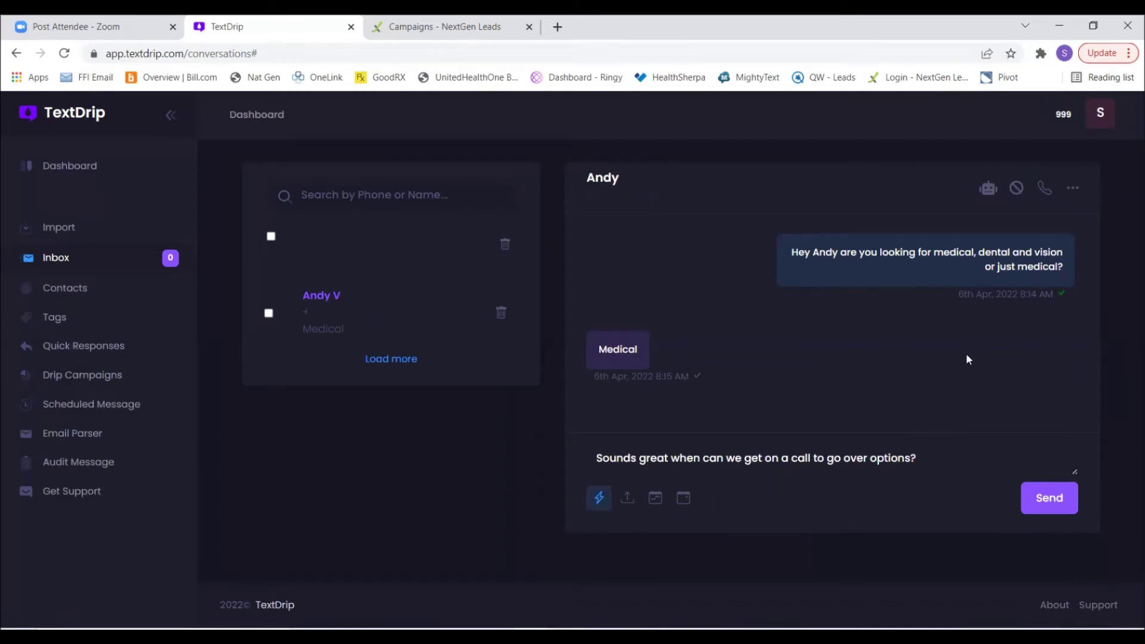
pyautogui.click(1061, 498)
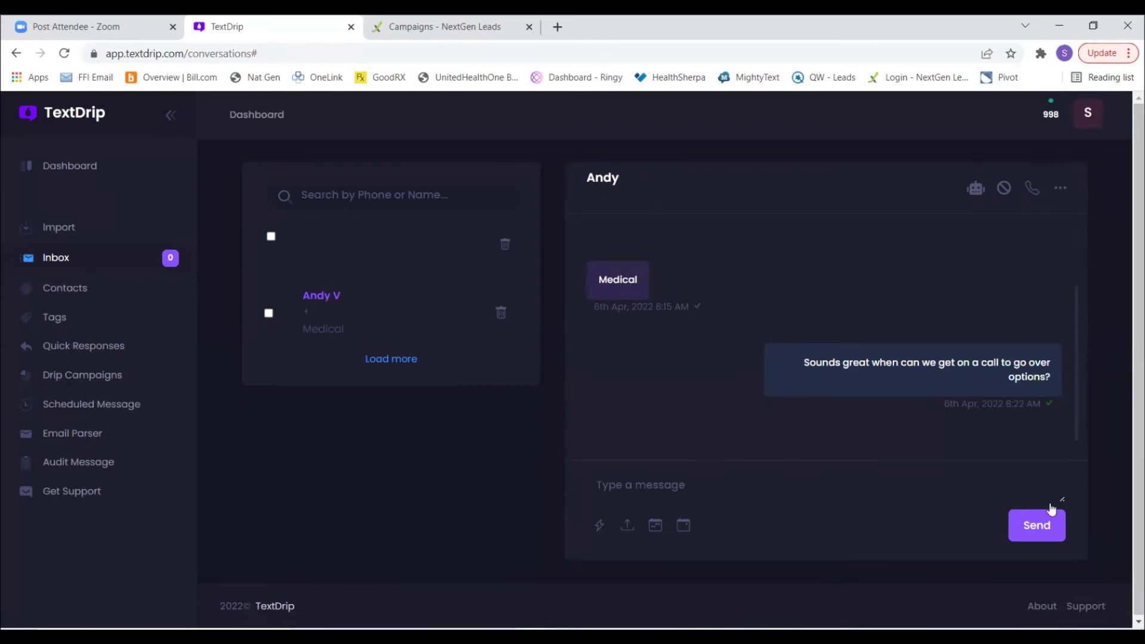
# Add the contact to the "Ghosted" campaign and review its queued messages in the conversation
pyautogui.click(654, 526)
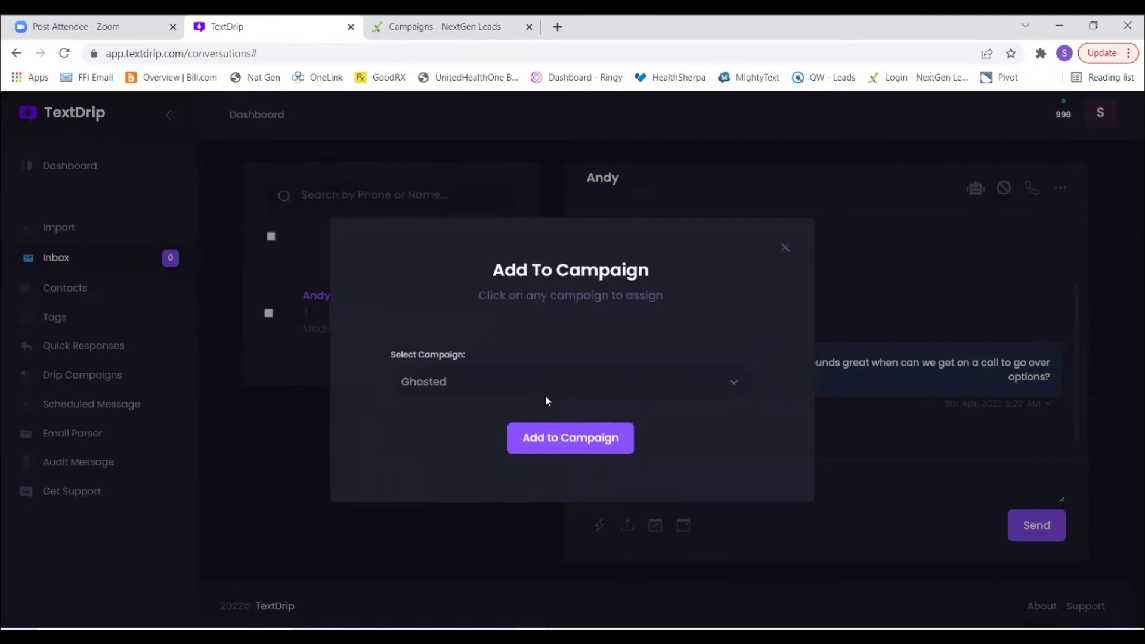
pyautogui.click(559, 438)
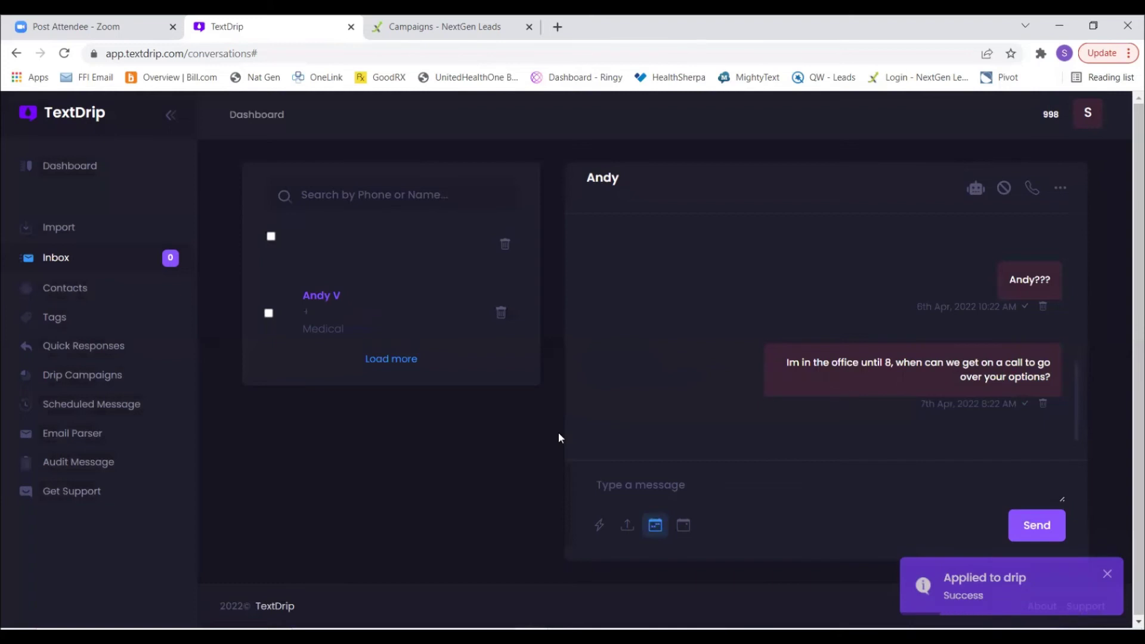
pyautogui.scroll(1, 699, 420)
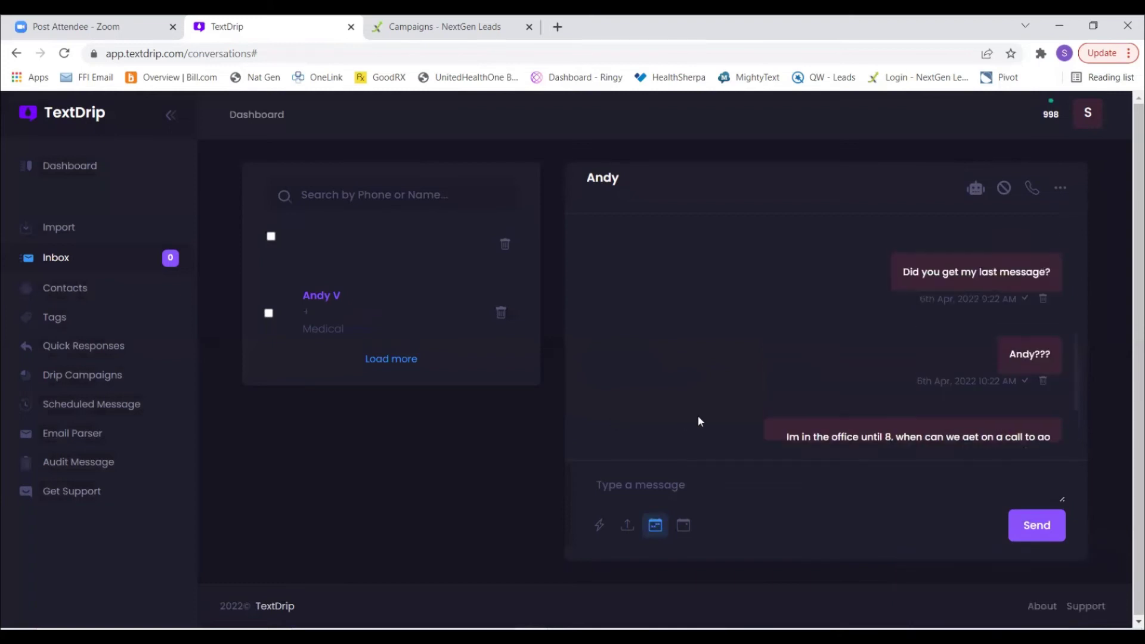
pyautogui.scroll(1, 695, 399)
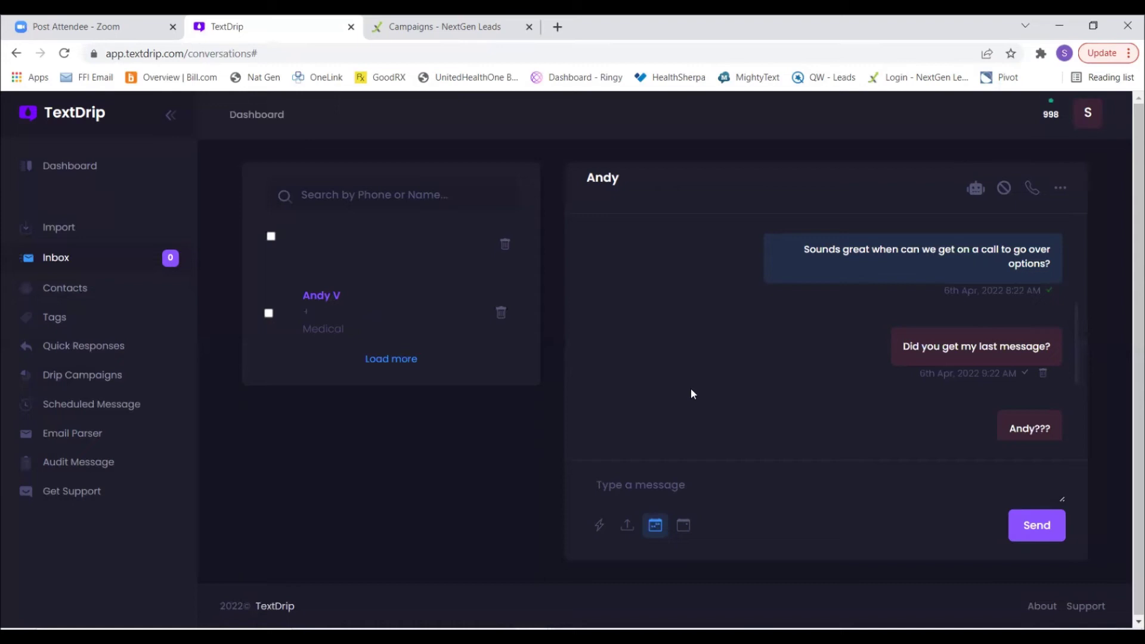
pyautogui.scroll(-2, 717, 375)
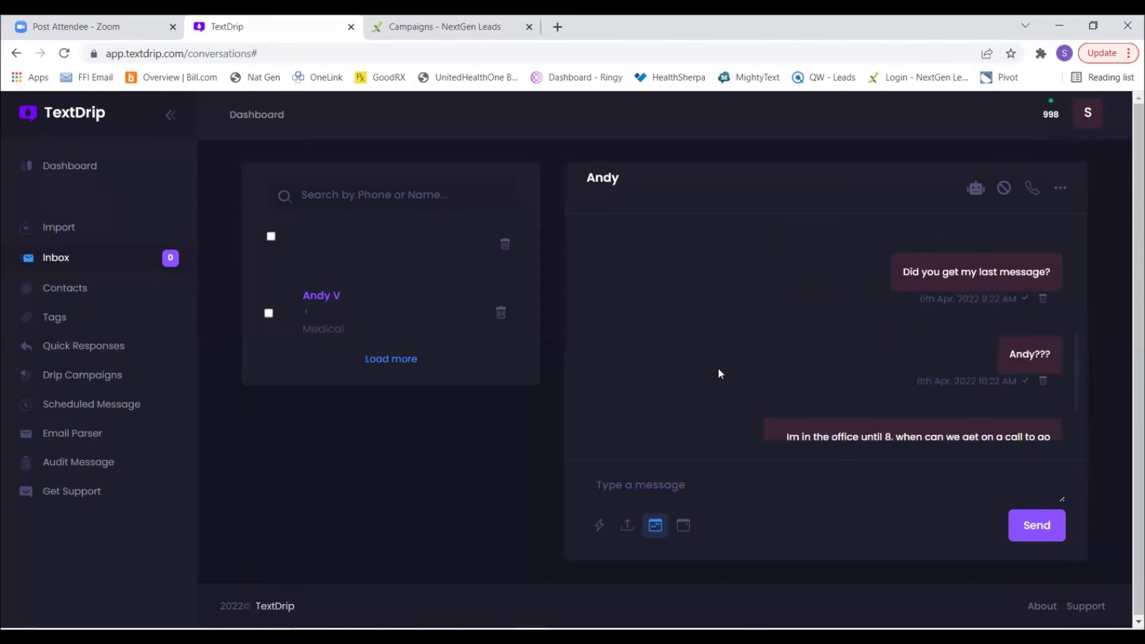
pyautogui.scroll(-1, 718, 373)
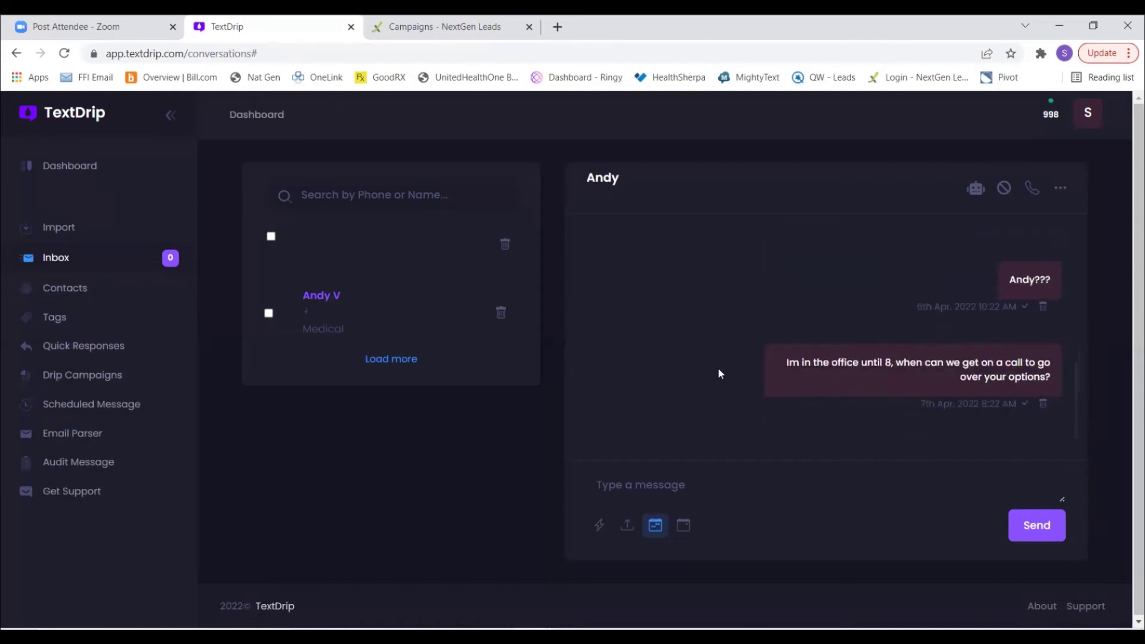
pyautogui.scroll(2, 719, 373)
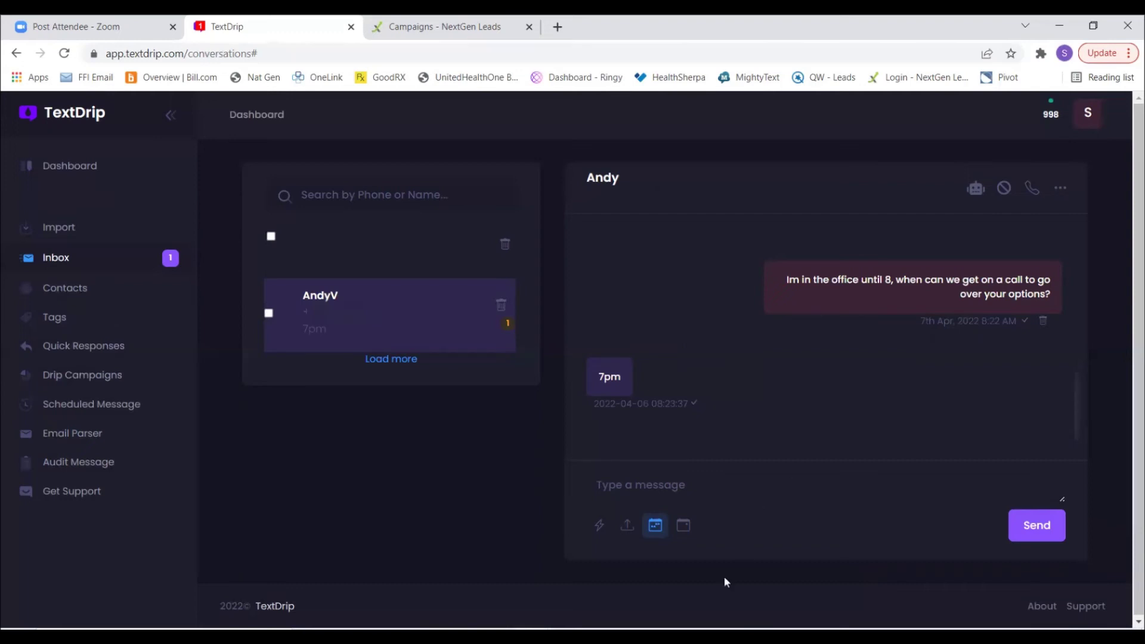
pyautogui.click(684, 526)
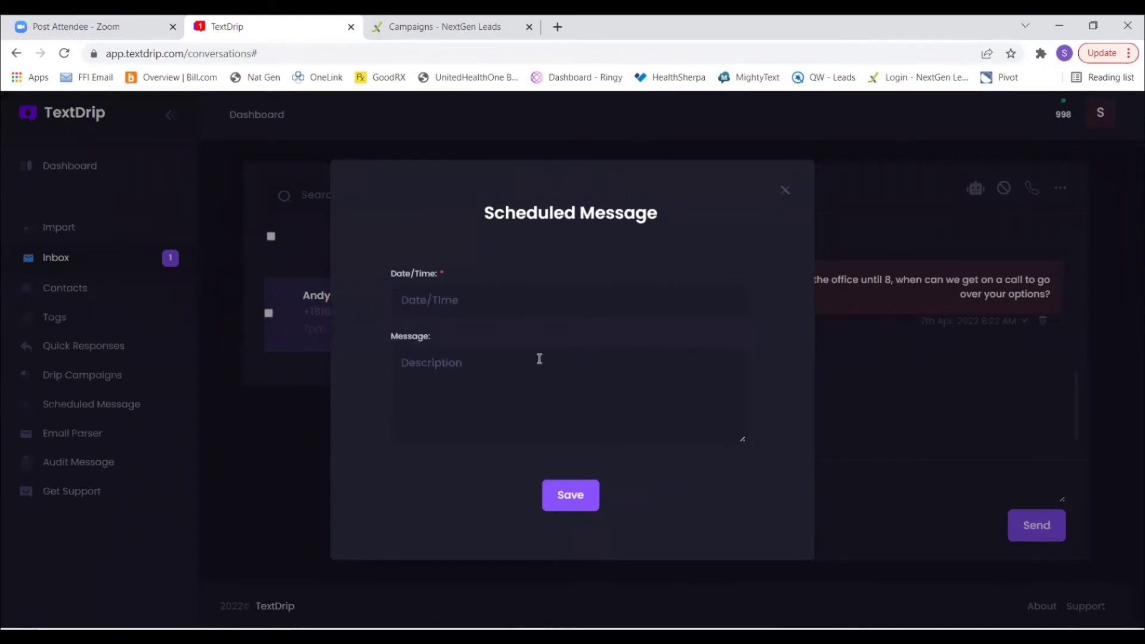
pyautogui.click(477, 302)
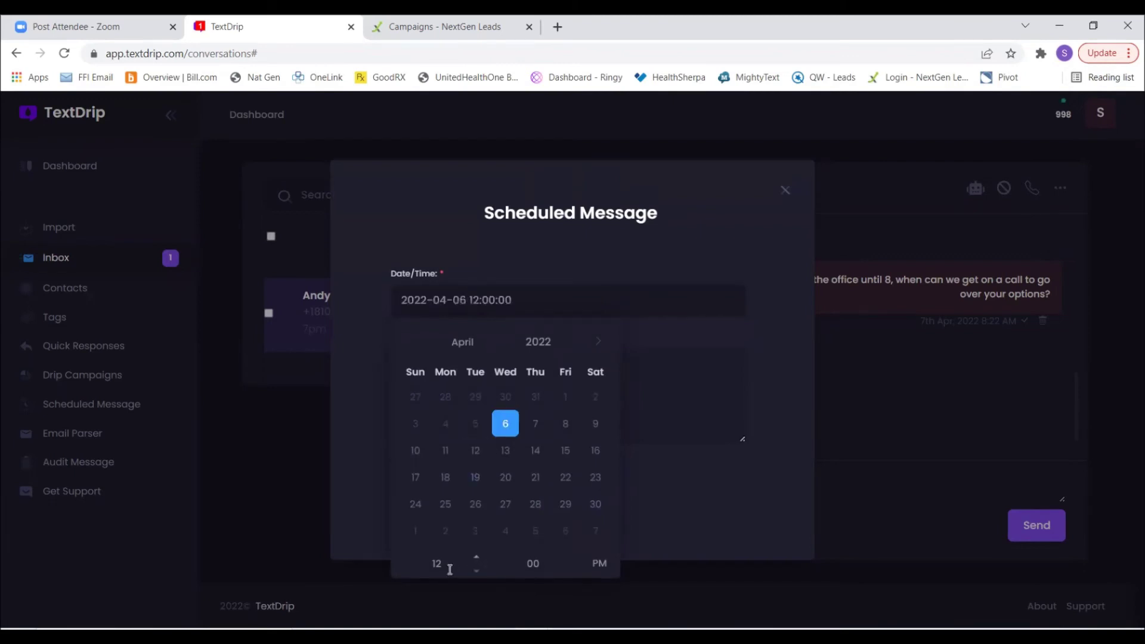
pyautogui.click(432, 561)
pyautogui.write('6')
pyautogui.press('Tab')
pyautogui.write('30')
pyautogui.click(669, 508)
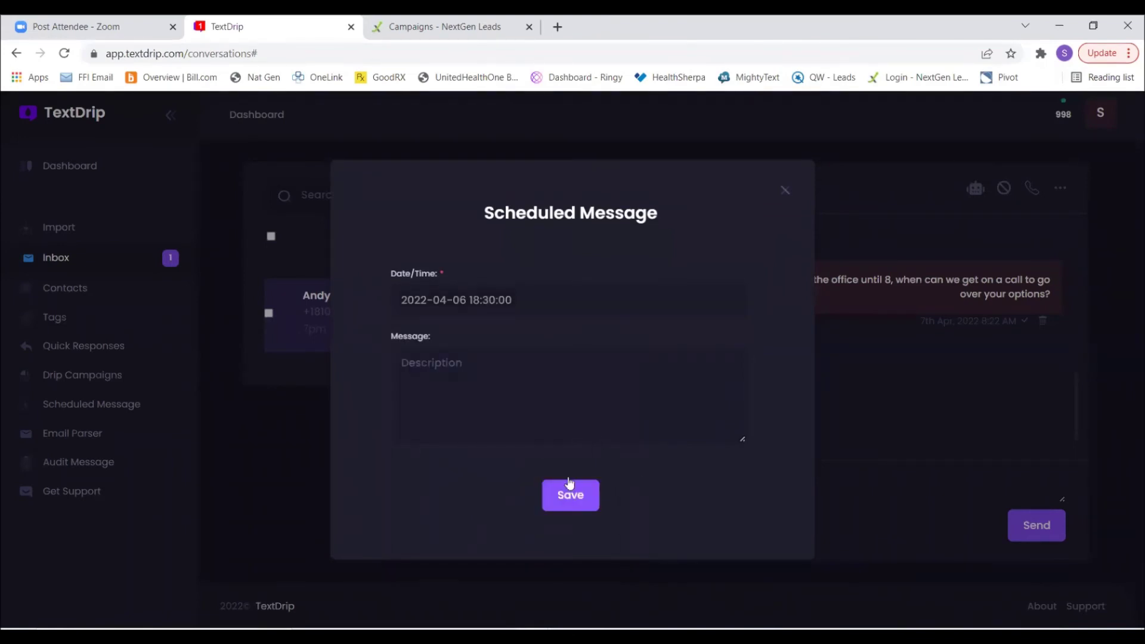
pyautogui.click(557, 365)
pyautogui.write('Our call is in 30 mins')
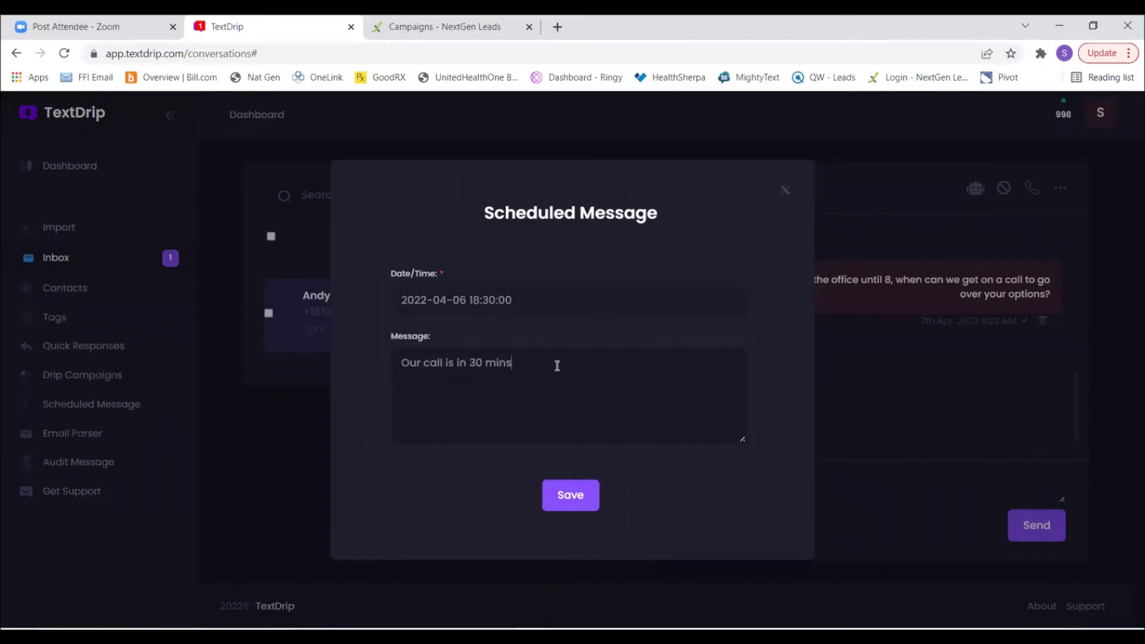
pyautogui.click(577, 489)
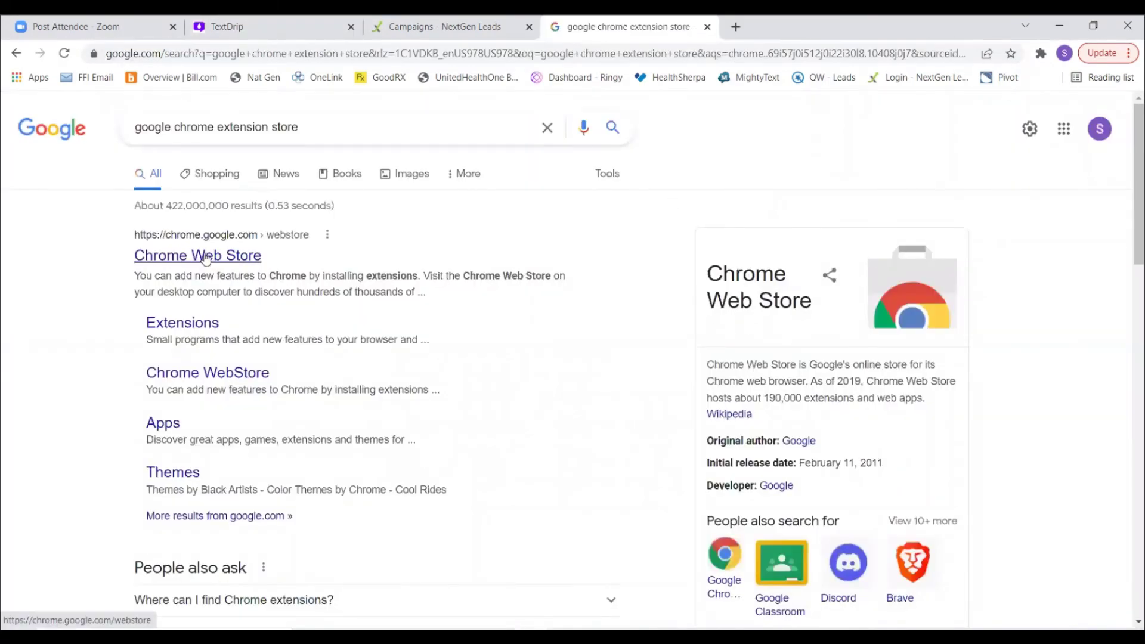
# Search the Chrome Web Store for "textdrip", add the Textdrip extension to Chrome and pin it
pyautogui.click(208, 258)
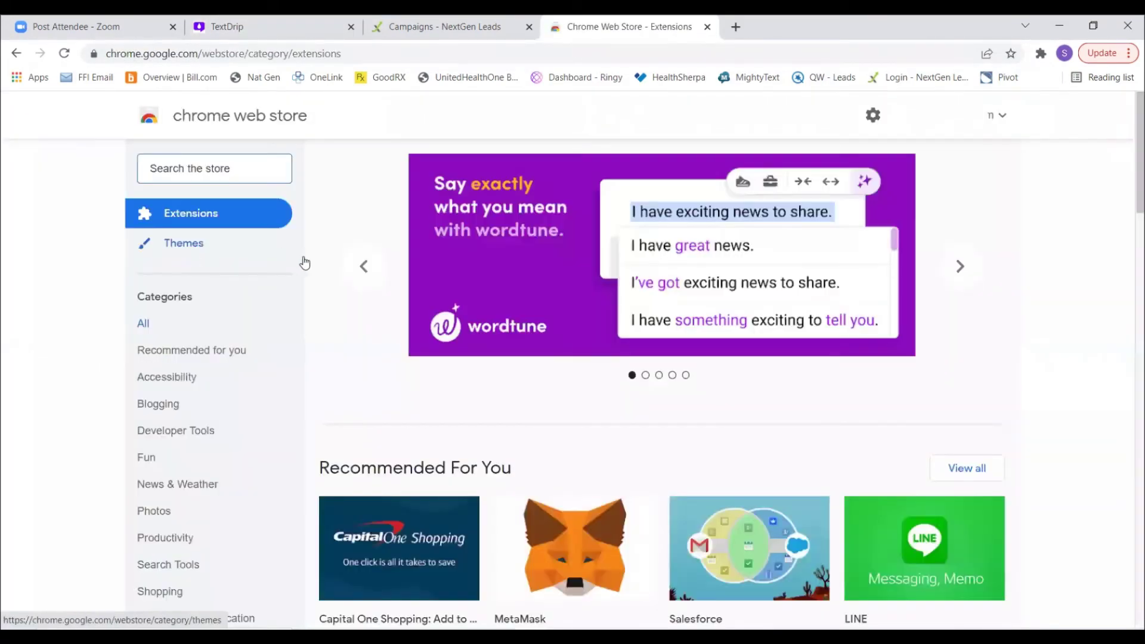
pyautogui.click(154, 167)
pyautogui.write('textdrip')
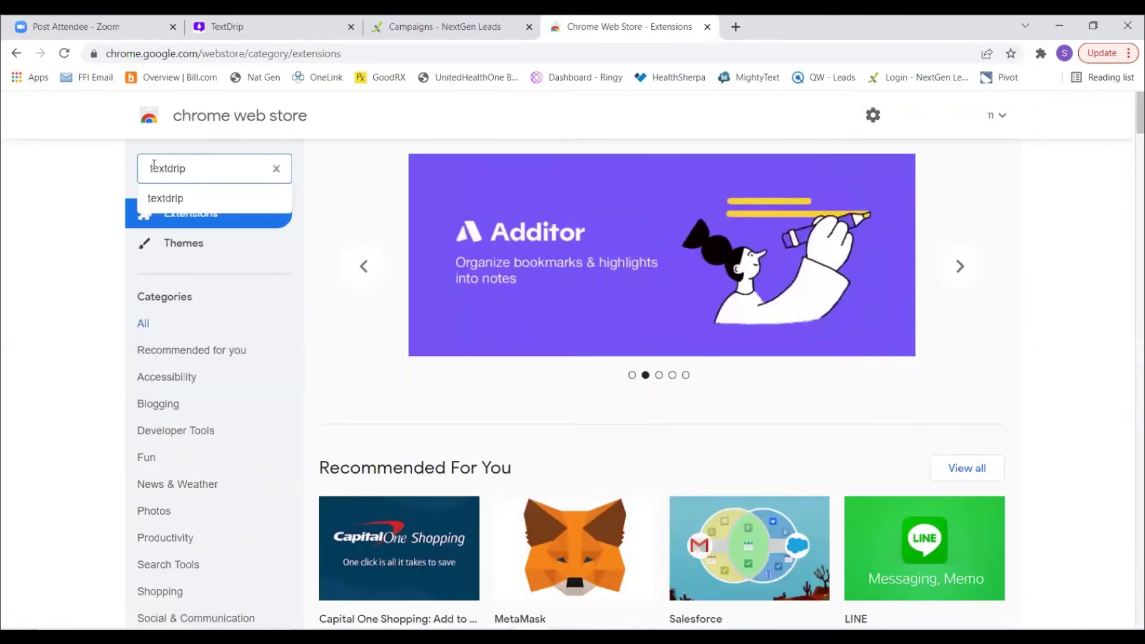
pyautogui.press('Return')
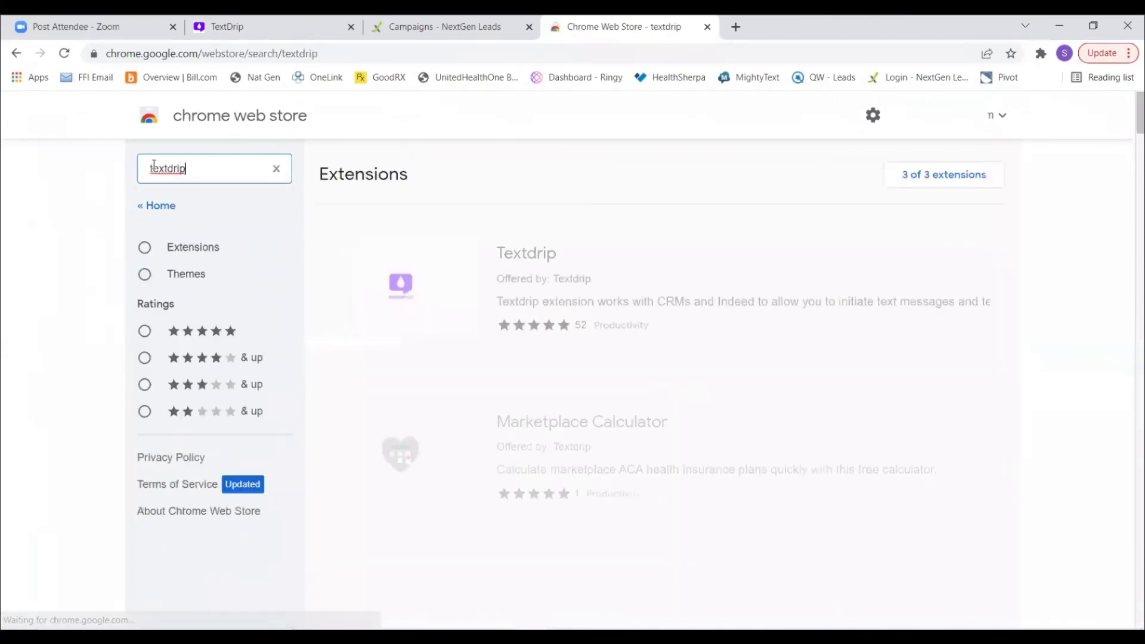
pyautogui.click(796, 288)
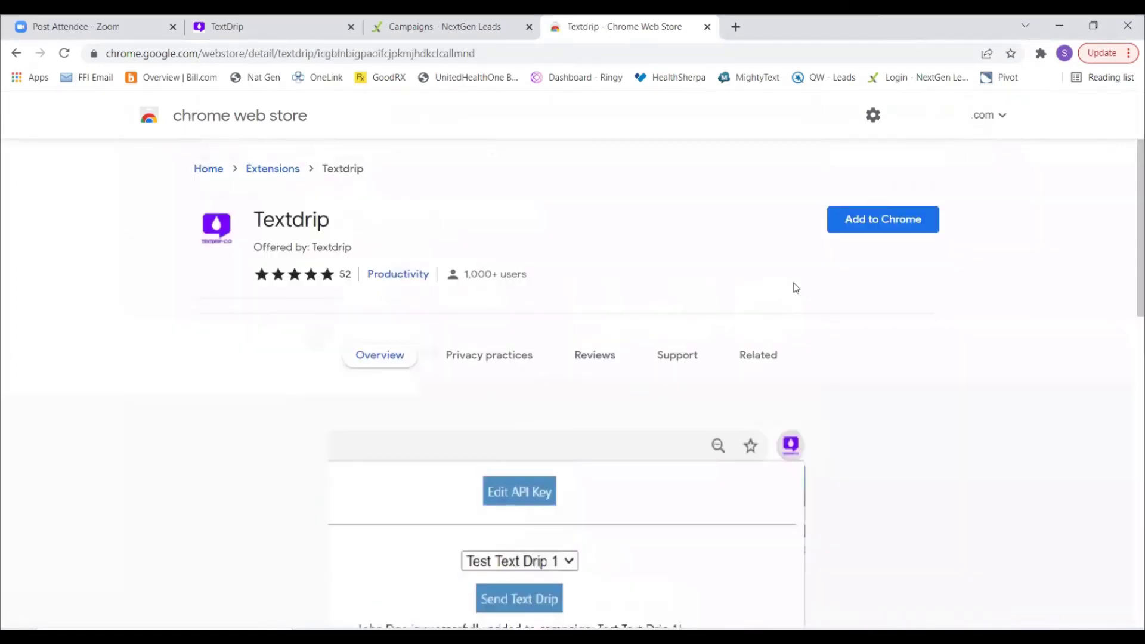
pyautogui.click(882, 219)
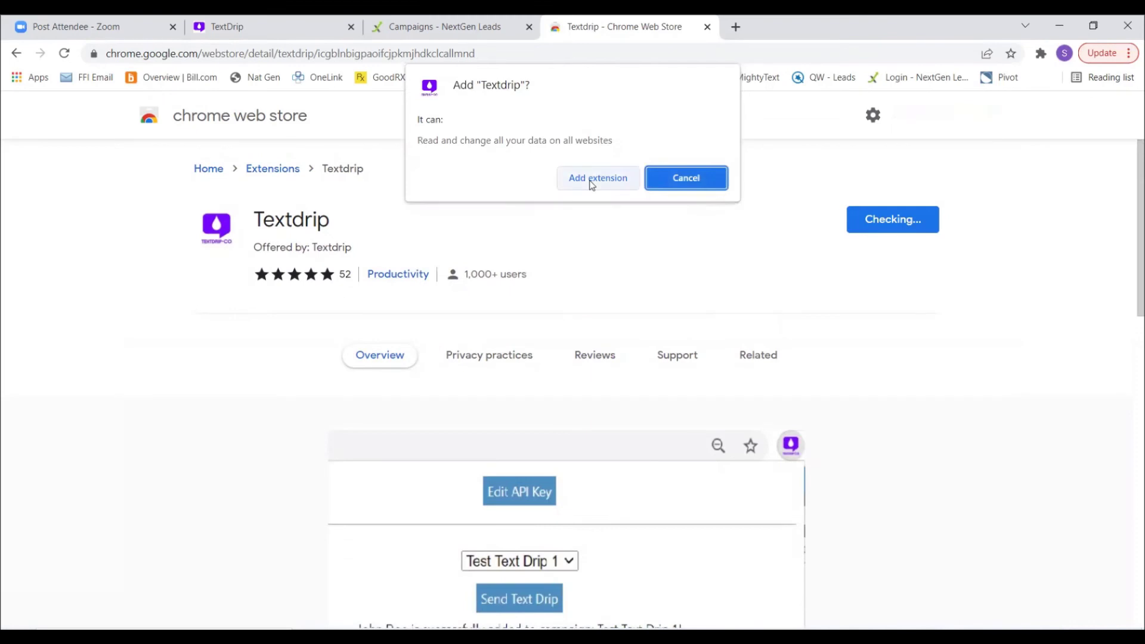
pyautogui.click(590, 177)
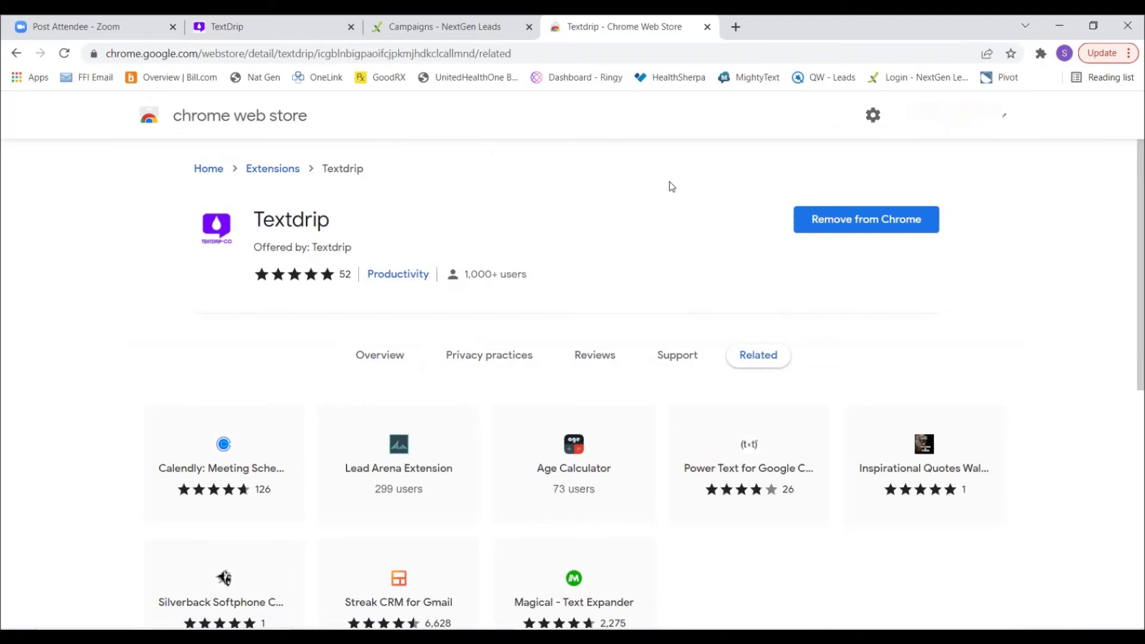
pyautogui.click(1042, 54)
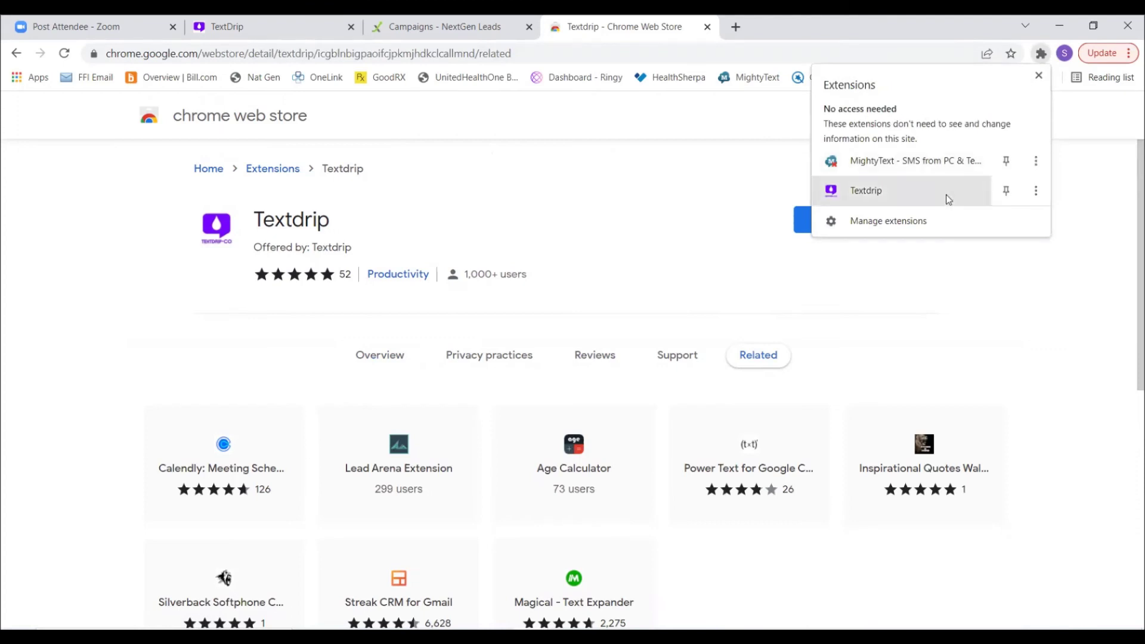
pyautogui.click(1005, 191)
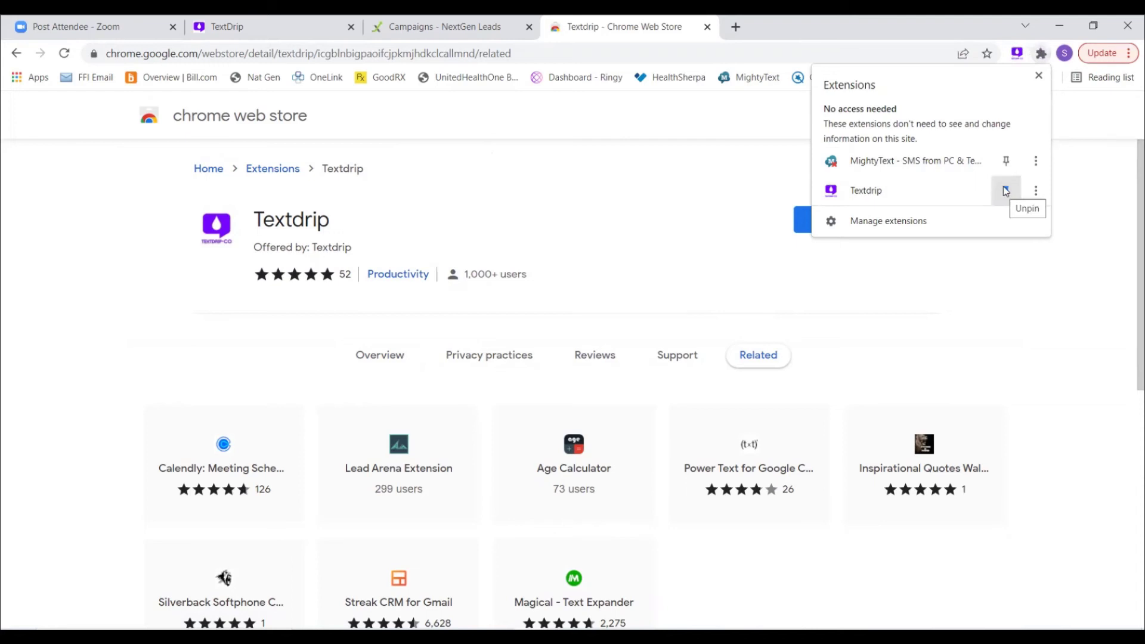
# Fetch the Textdrip.com API key in the Textdrip extension and save it
pyautogui.click(1017, 55)
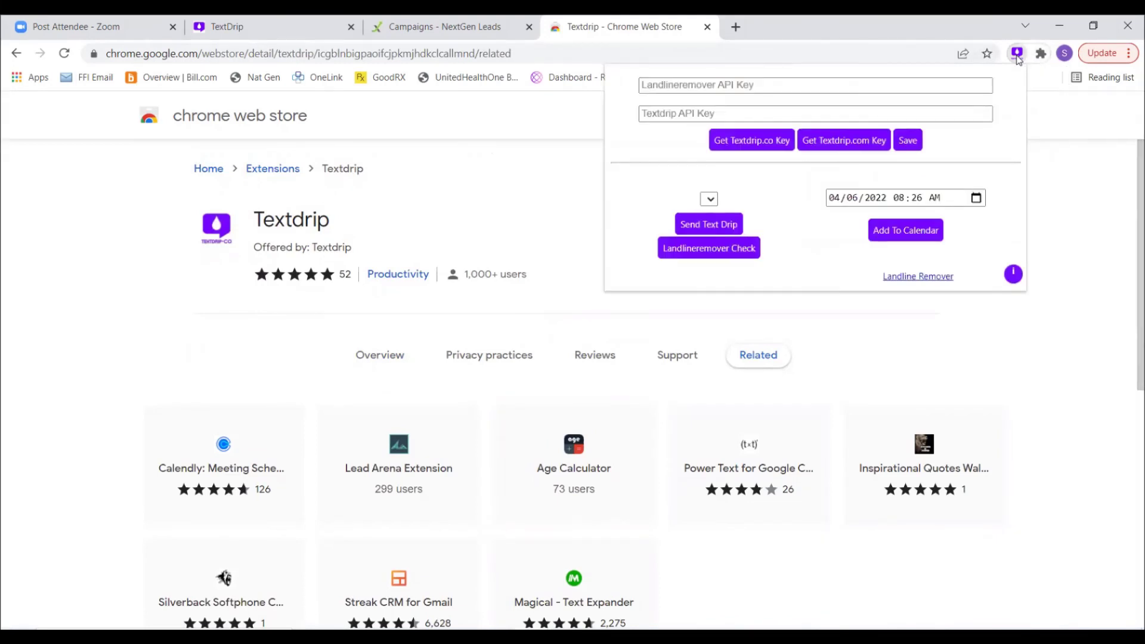
pyautogui.click(855, 146)
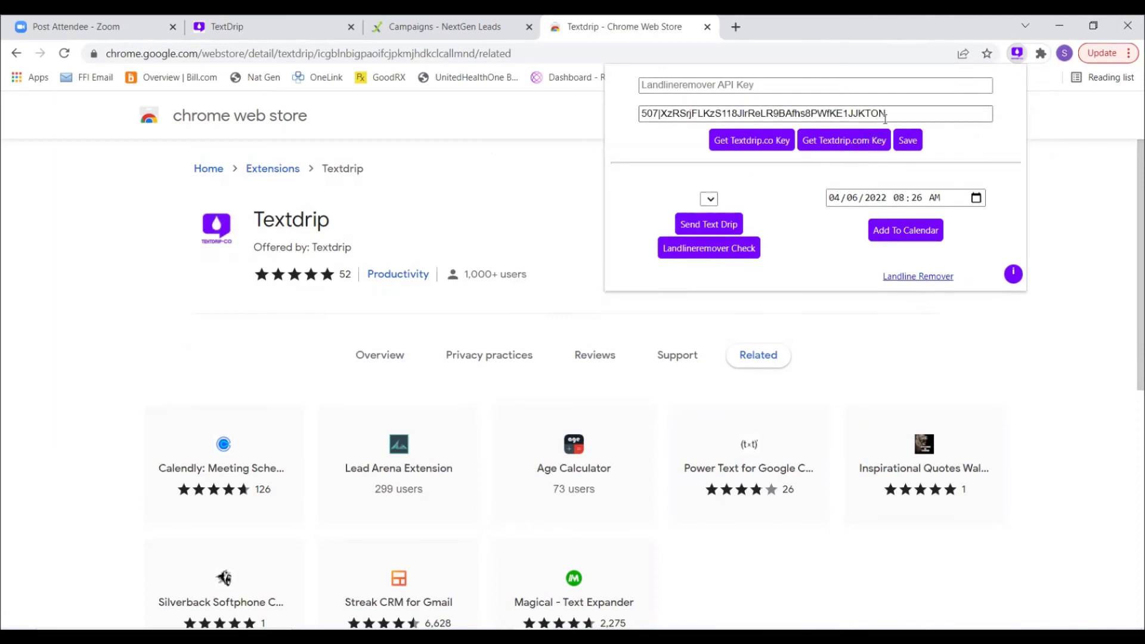
pyautogui.click(909, 142)
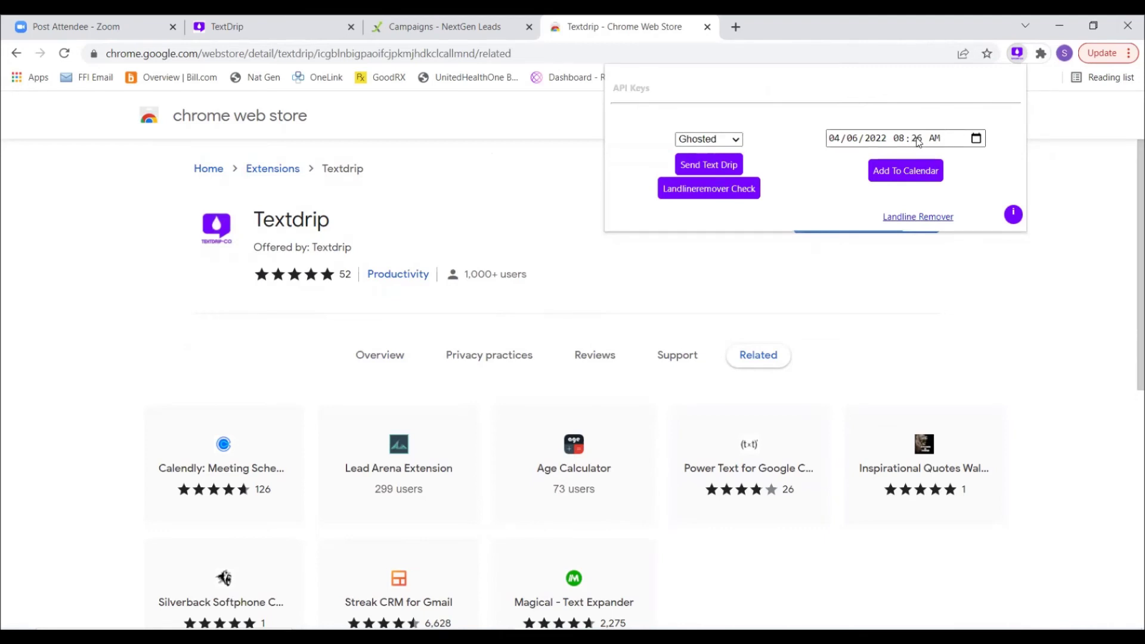
# From the contact's TextDrip inbox conversation, use the extension to add a calendar appointment for 04/06/2022 07:00 PM
pyautogui.click(272, 36)
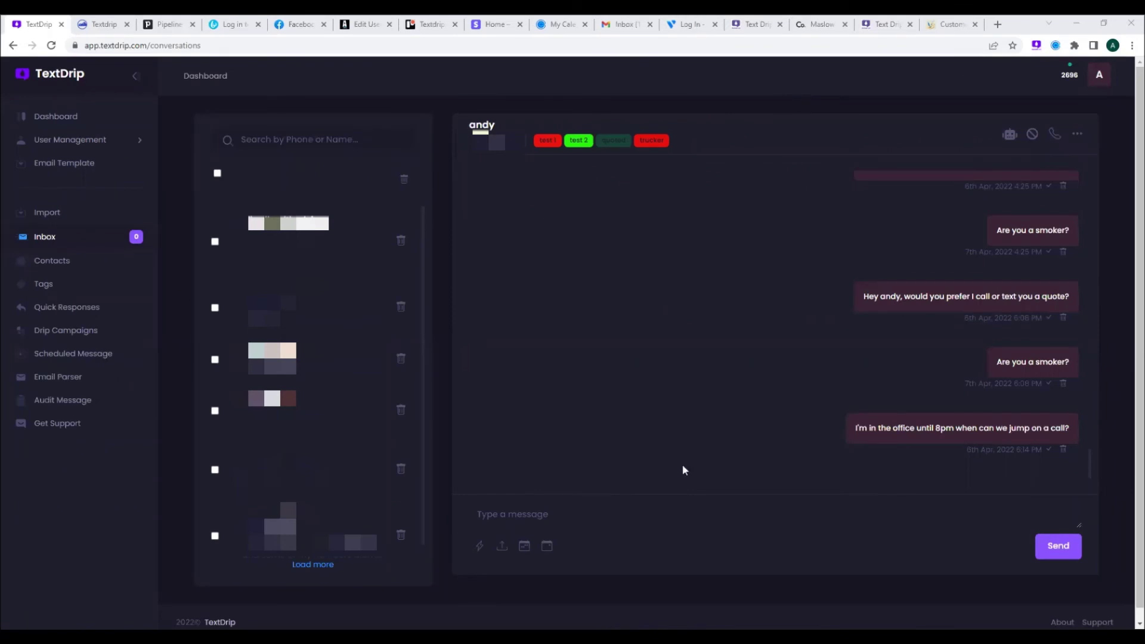
pyautogui.click(1036, 46)
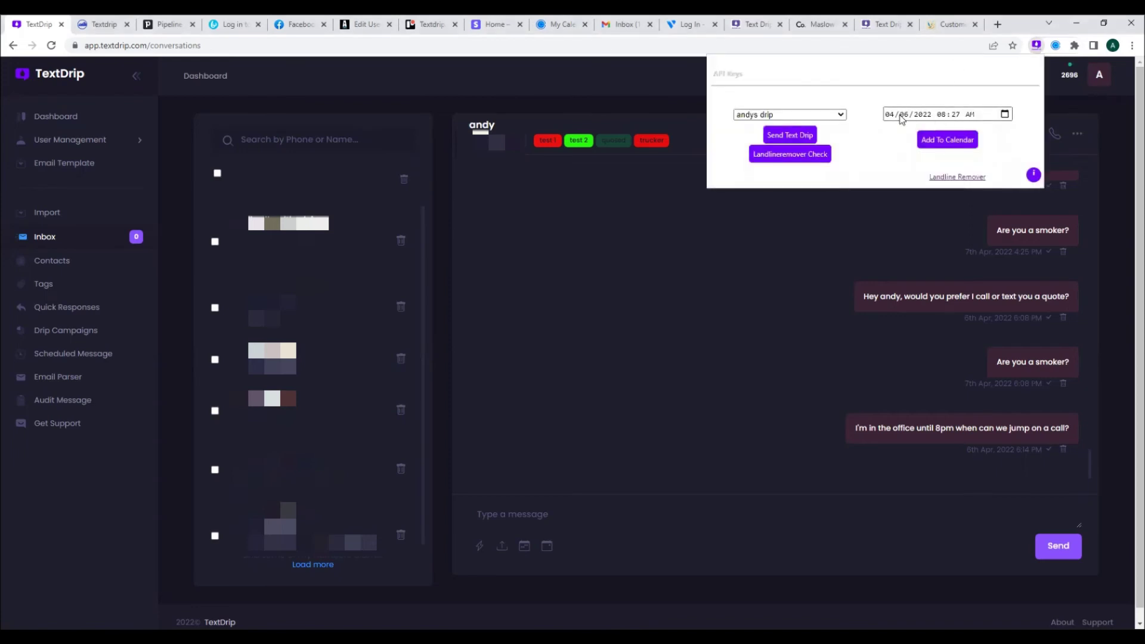
pyautogui.click(941, 118)
pyautogui.write('7:')
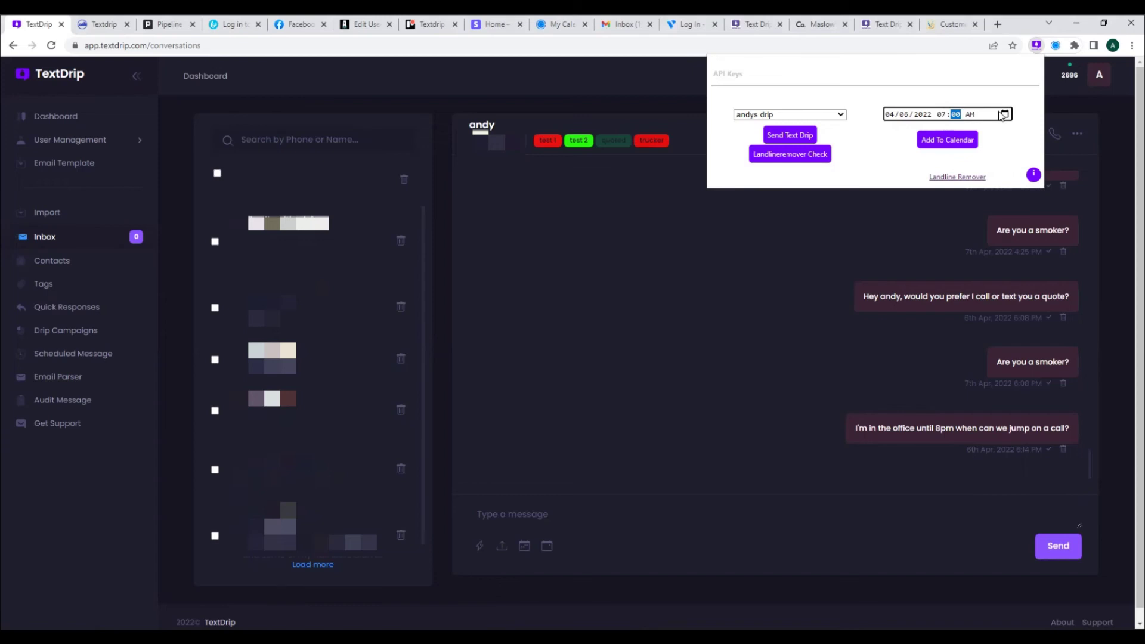
pyautogui.write('0')
pyautogui.click(942, 141)
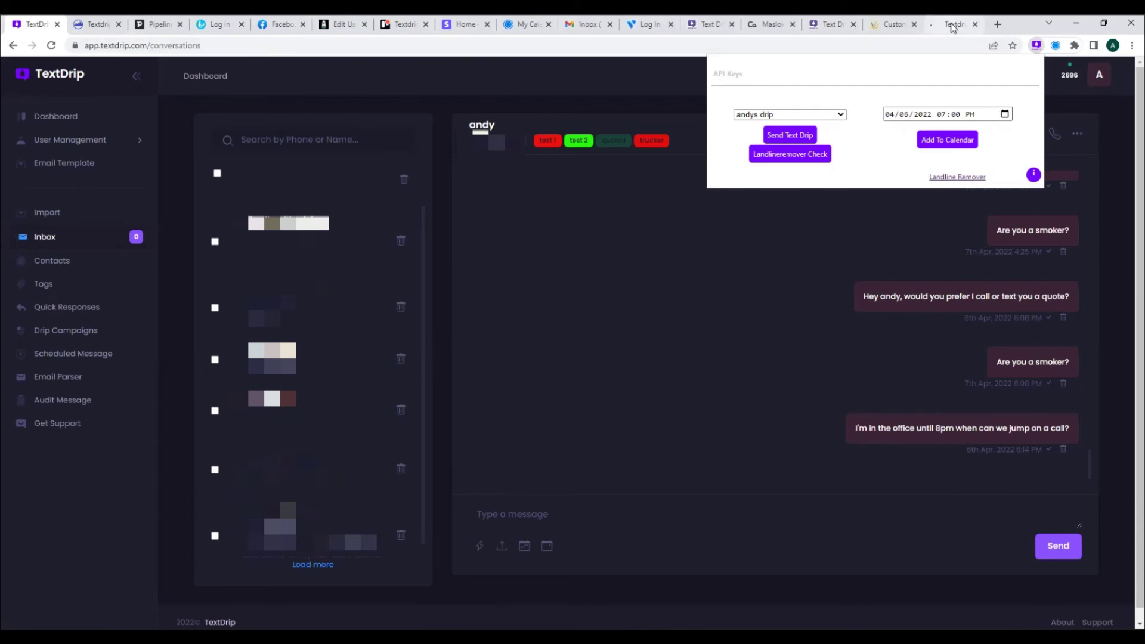
# Save the prefilled Google Calendar event for the contact on Apr 6, 2022, from 7:00pm to 7:30pm
pyautogui.click(956, 29)
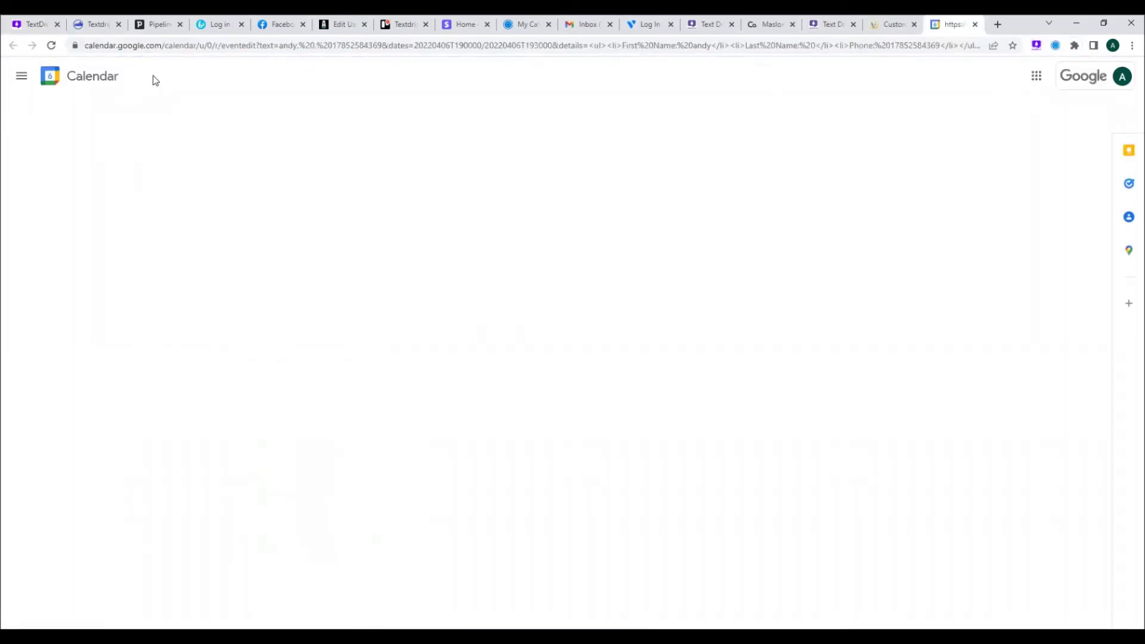
pyautogui.click(76, 79)
pyautogui.write(', , 1785')
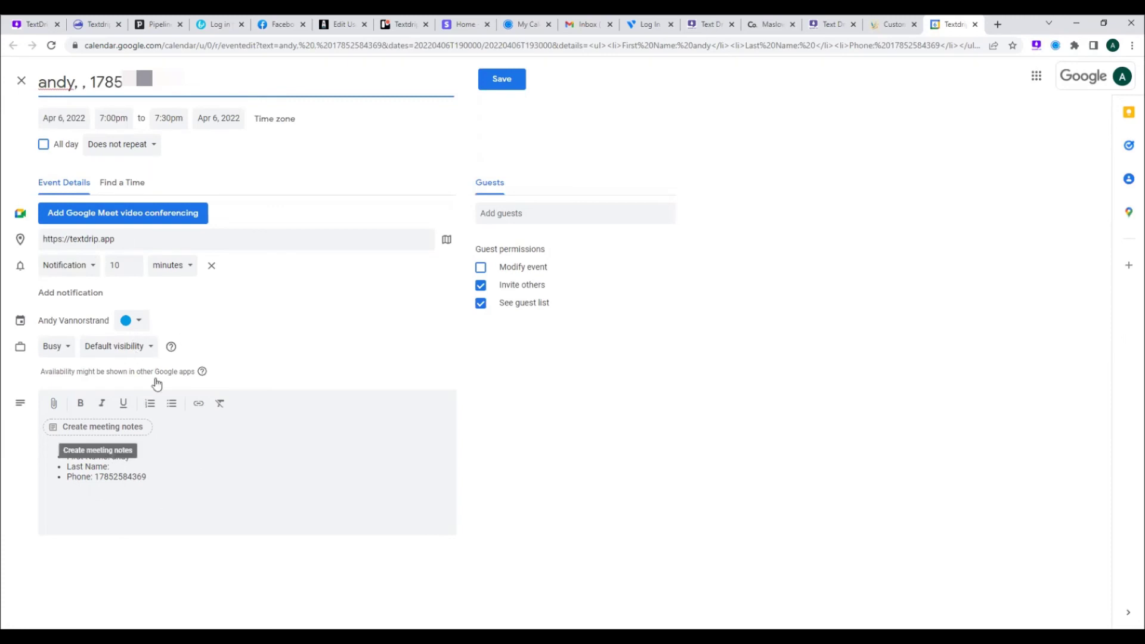
pyautogui.click(502, 84)
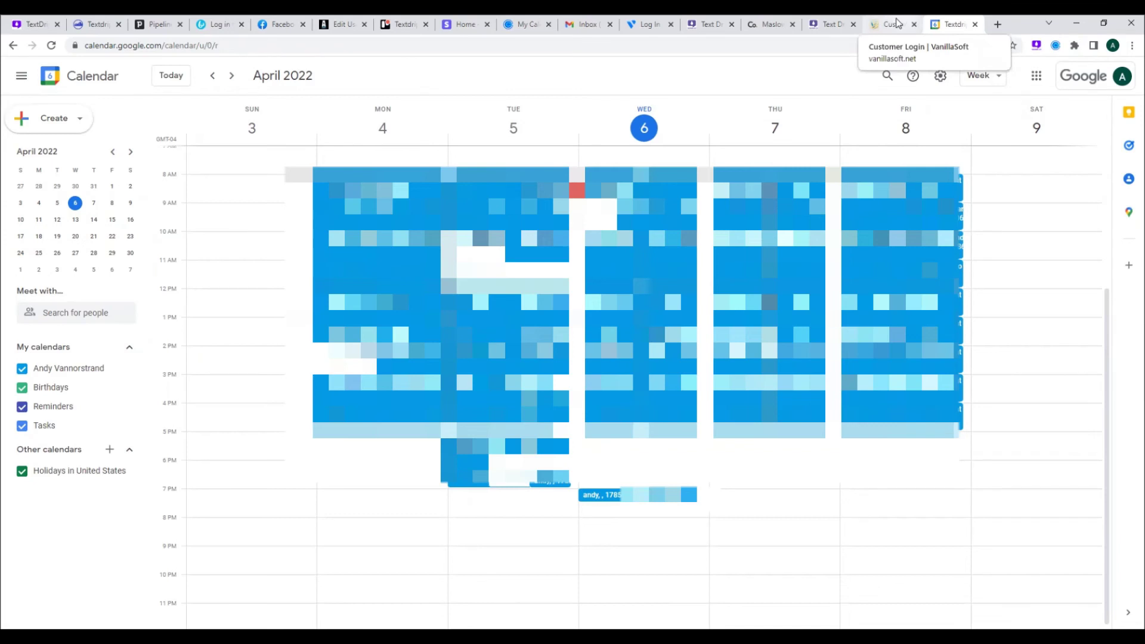
# Switch to VanillaSoft and use the Textdrip extension to send the displayed contact to the "andys drip" campaign
pyautogui.click(897, 23)
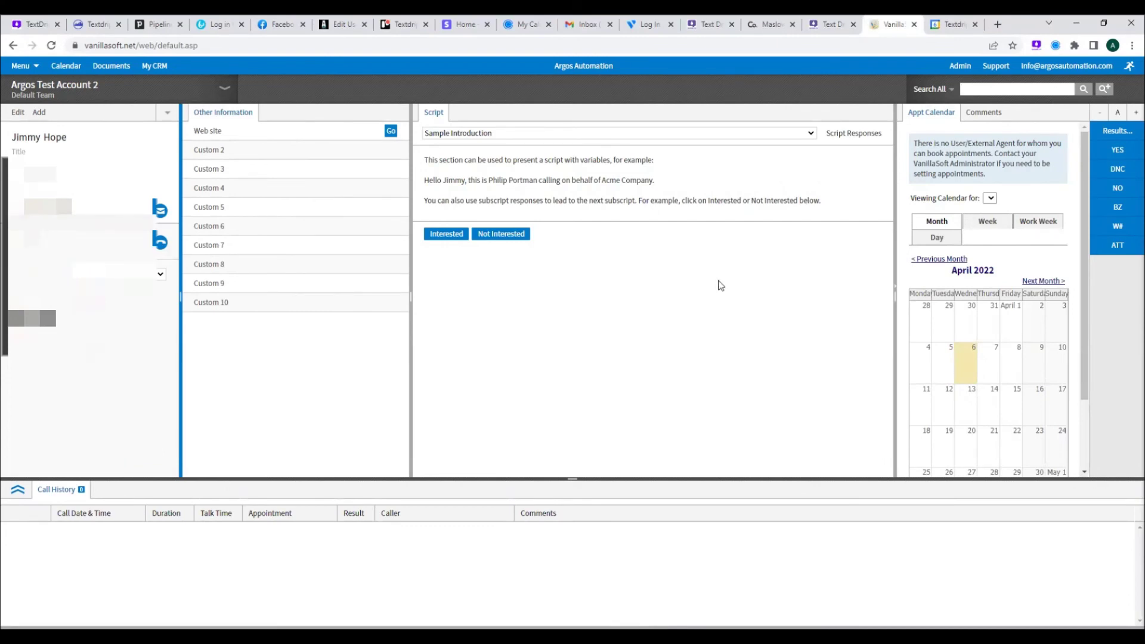
pyautogui.click(1034, 48)
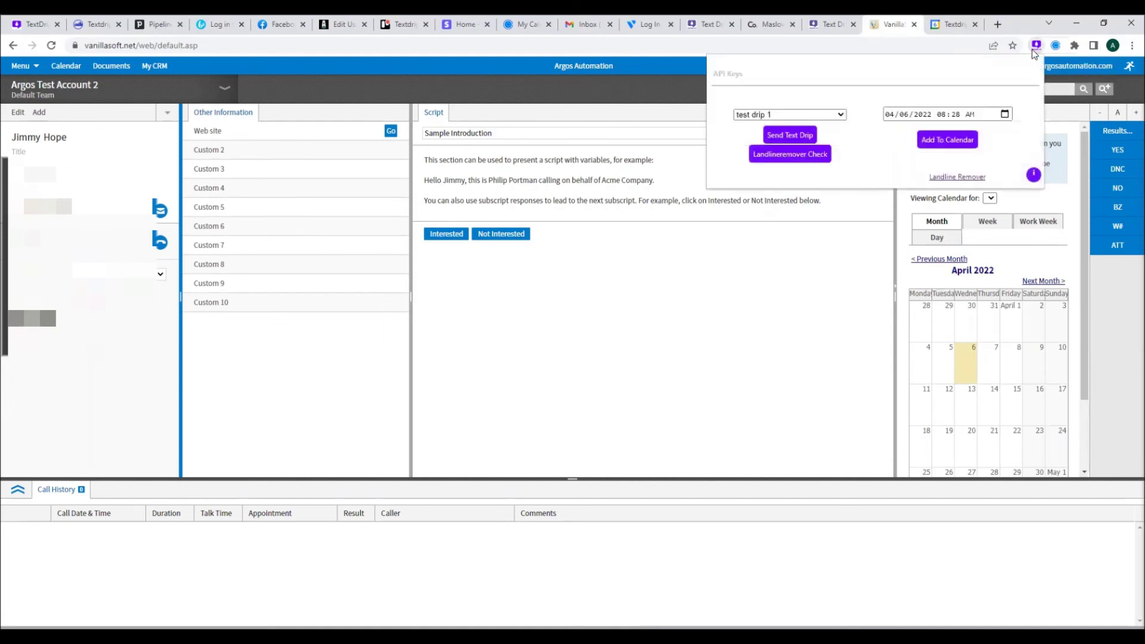
pyautogui.click(841, 114)
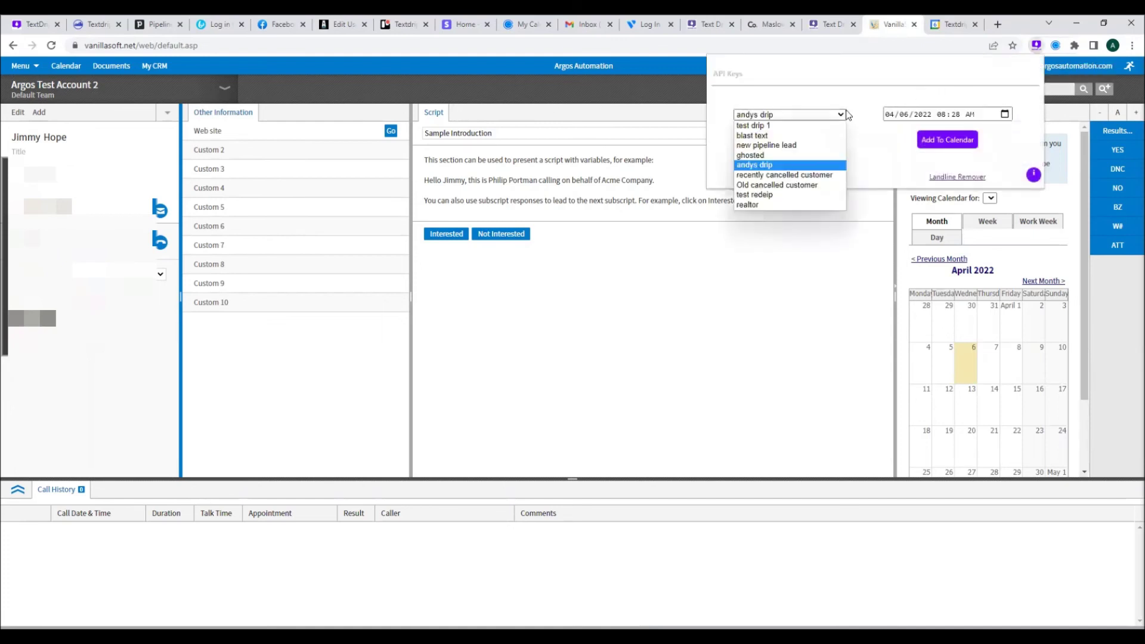
pyautogui.click(811, 164)
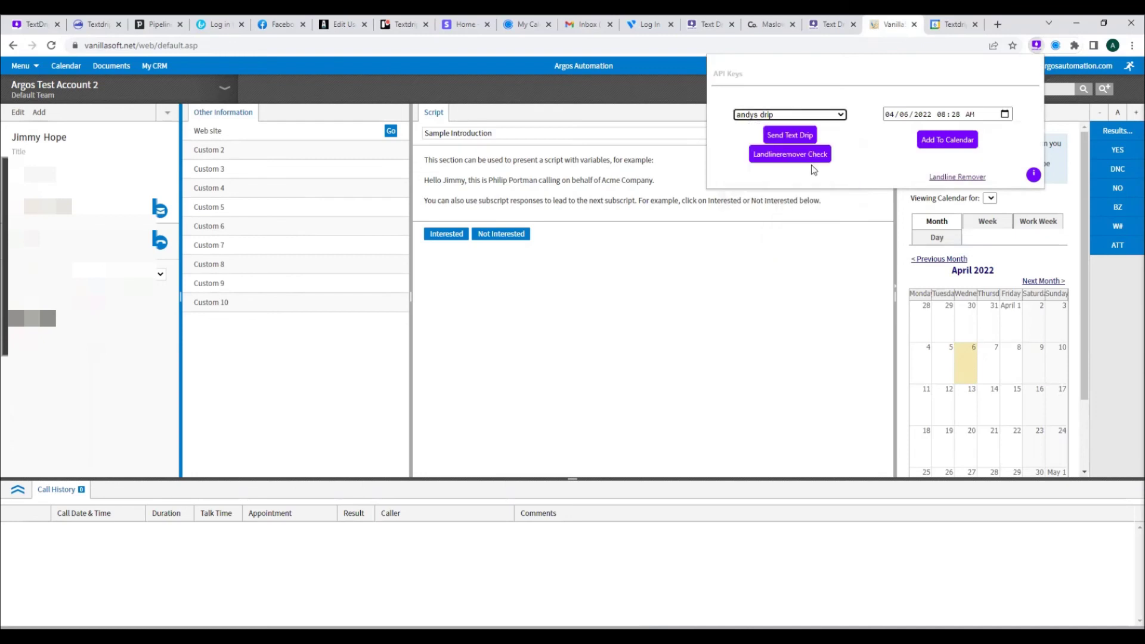
pyautogui.click(806, 134)
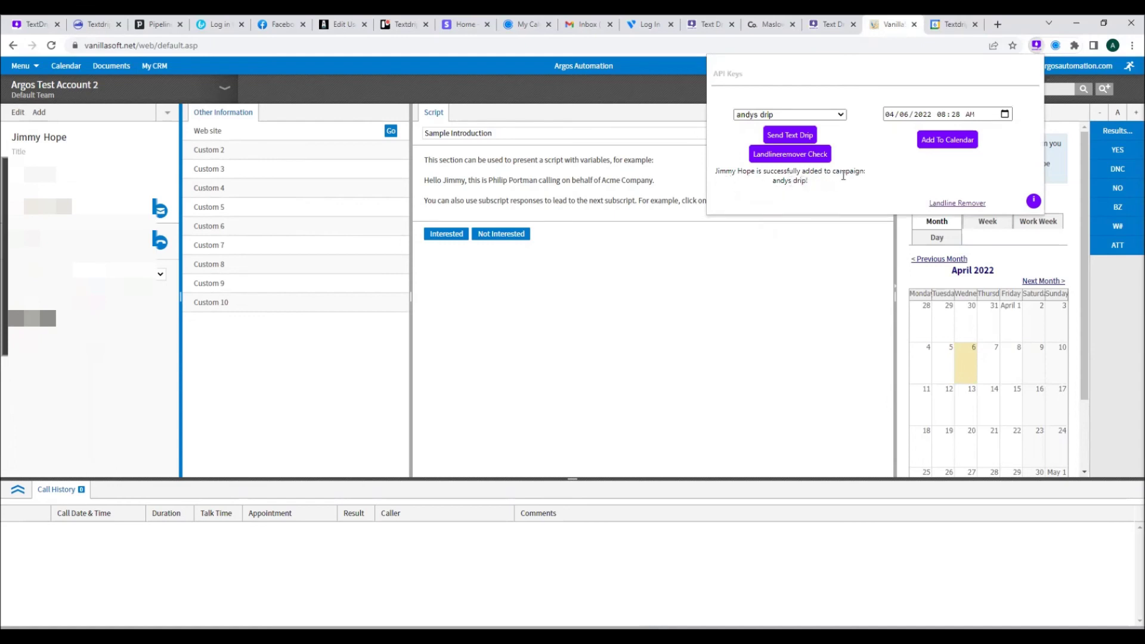
# Switch to TextDrip's contacts and review the queued campaign messages of the contact added from VanillaSoft
pyautogui.click(37, 24)
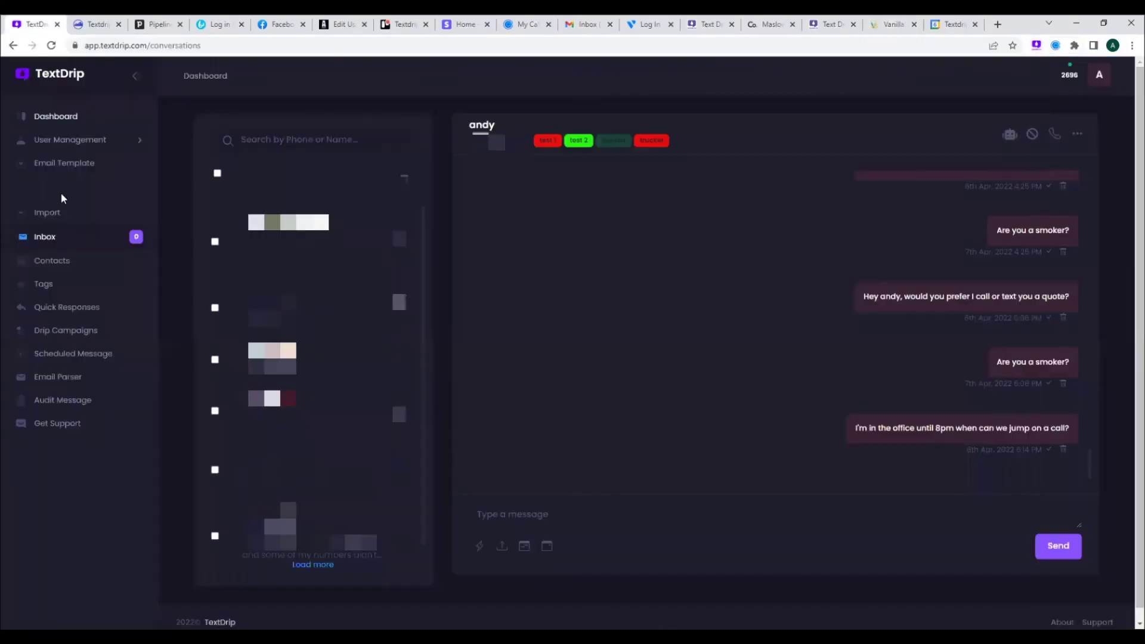
pyautogui.click(58, 263)
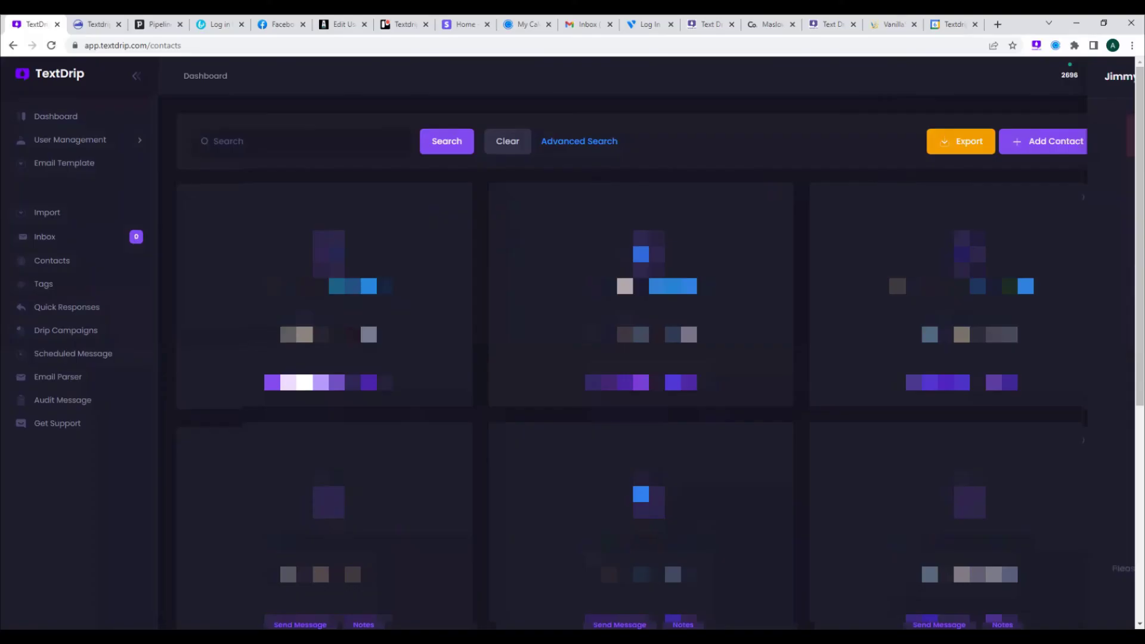
pyautogui.click(629, 542)
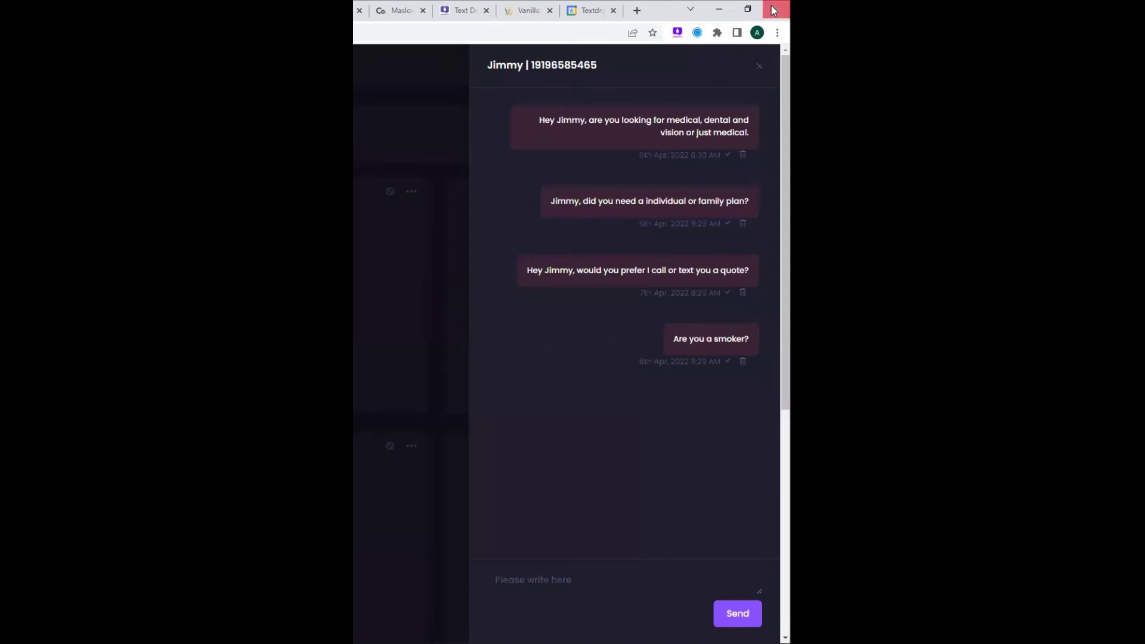
pyautogui.click(759, 67)
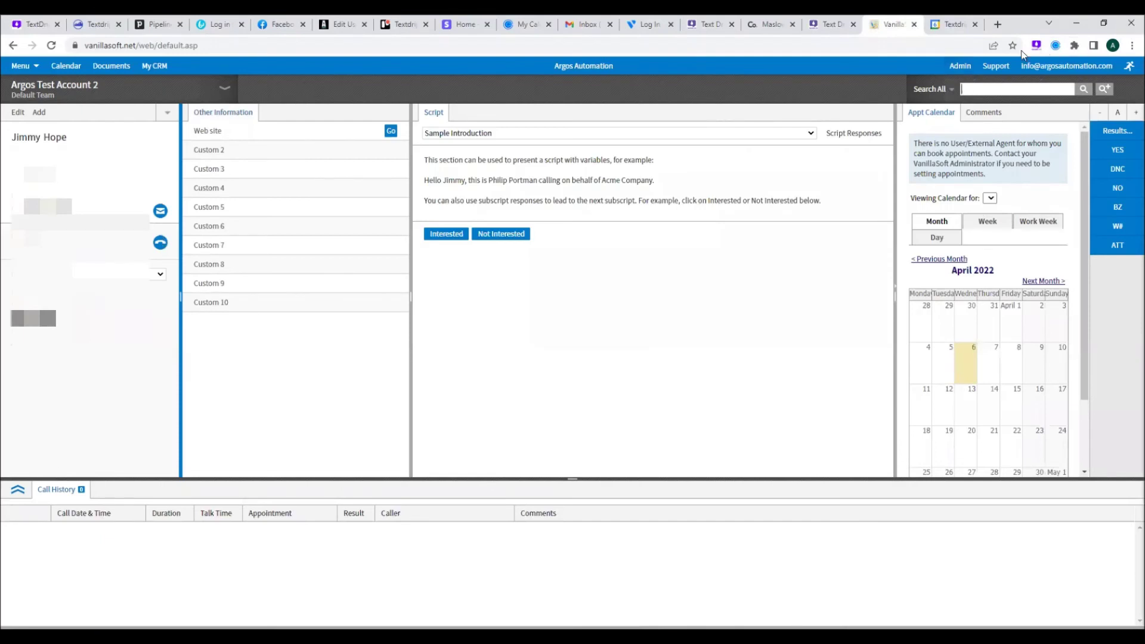
# Try to send the same VanillaSoft contact to the "andys drip" campaign again with the Textdrip extension
pyautogui.click(1034, 46)
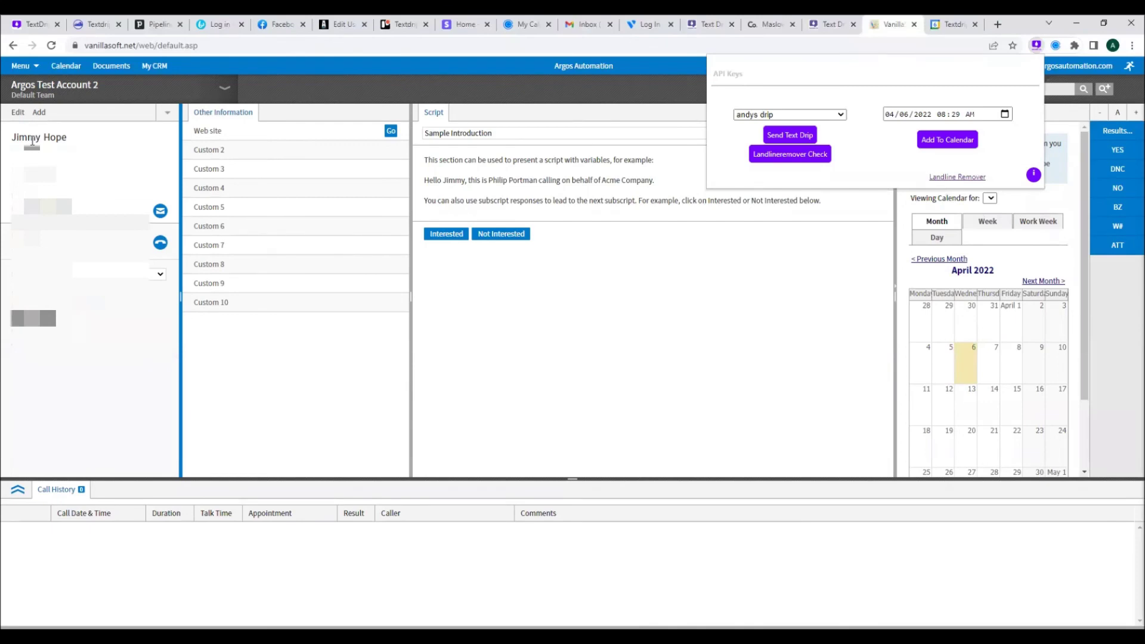
pyautogui.click(800, 134)
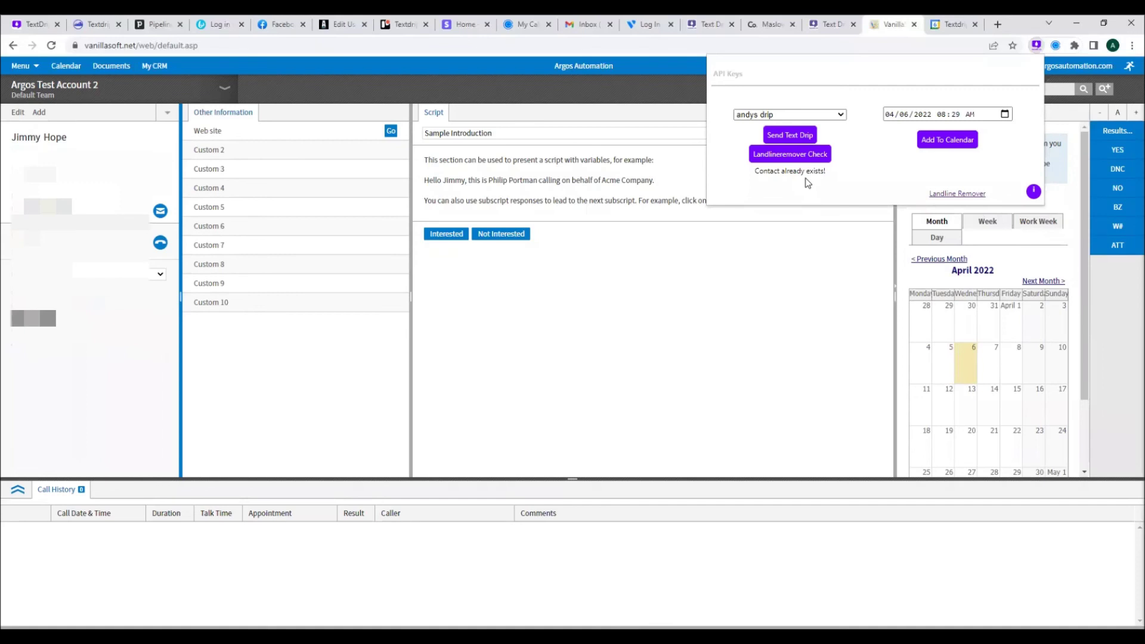
pyautogui.click(826, 115)
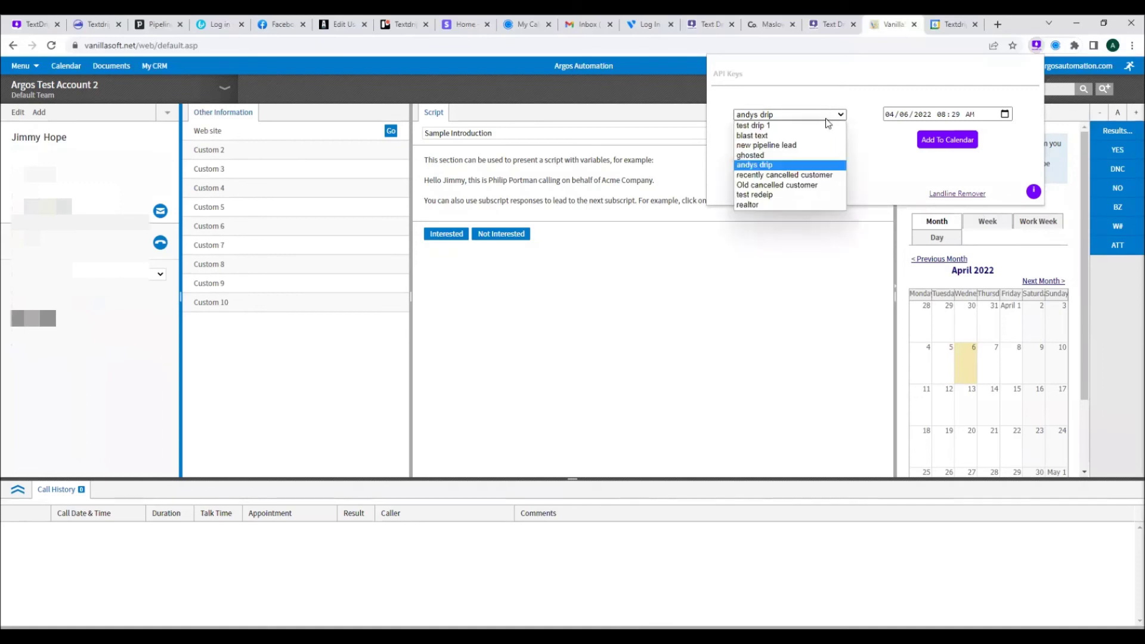
pyautogui.click(827, 165)
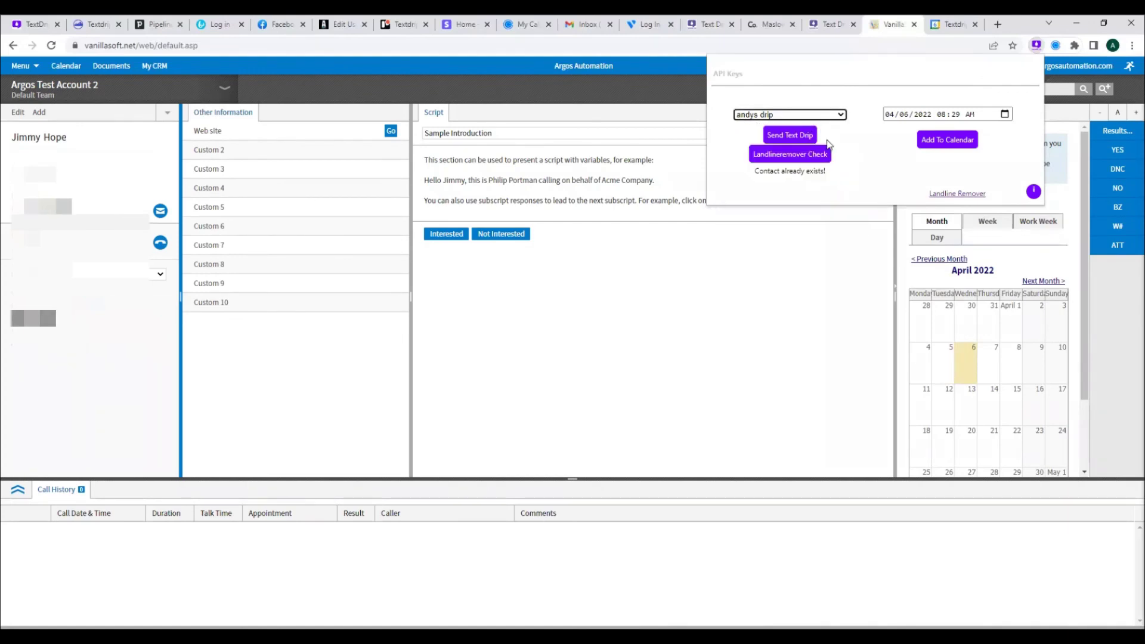
pyautogui.click(778, 270)
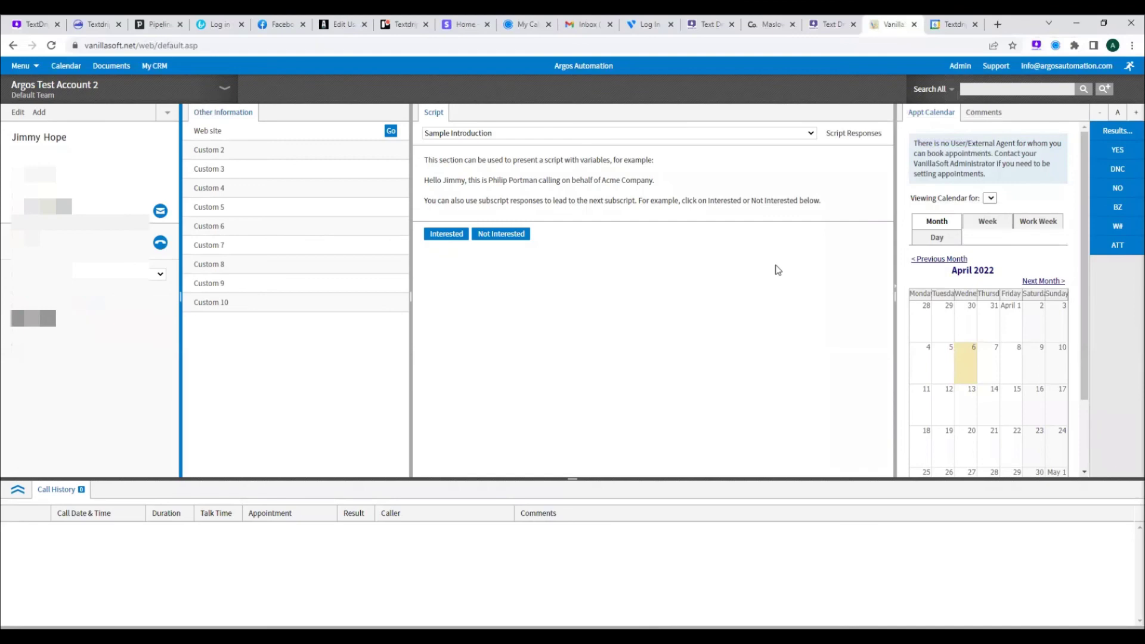
# Open the Landline Remover website from the Textdrip extension and go to the account's API key page
pyautogui.click(1034, 49)
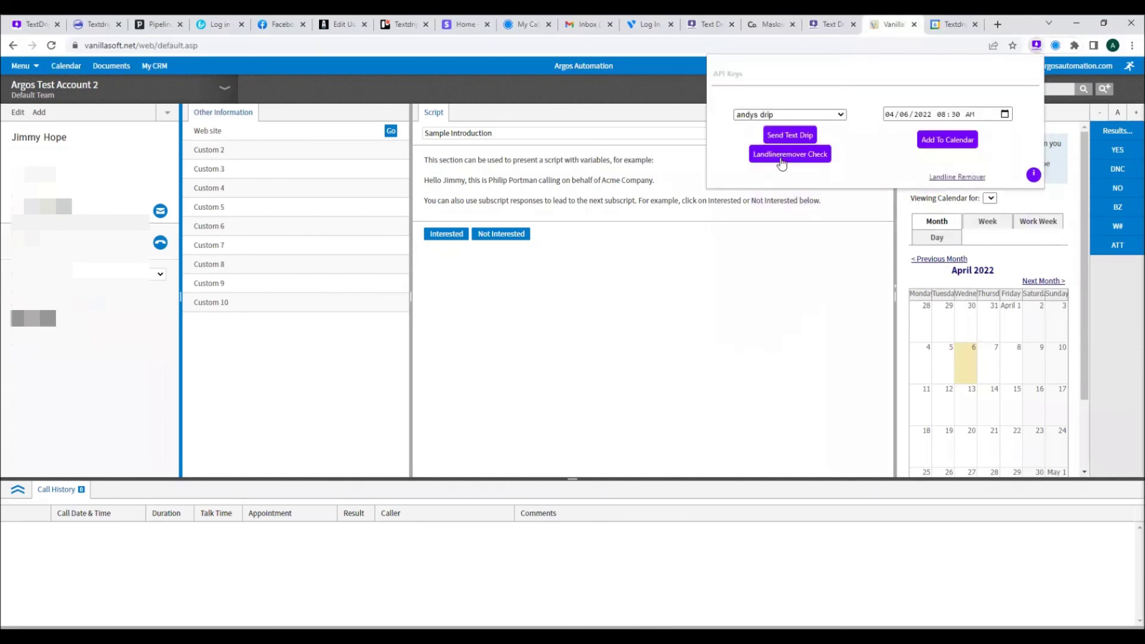
pyautogui.click(954, 178)
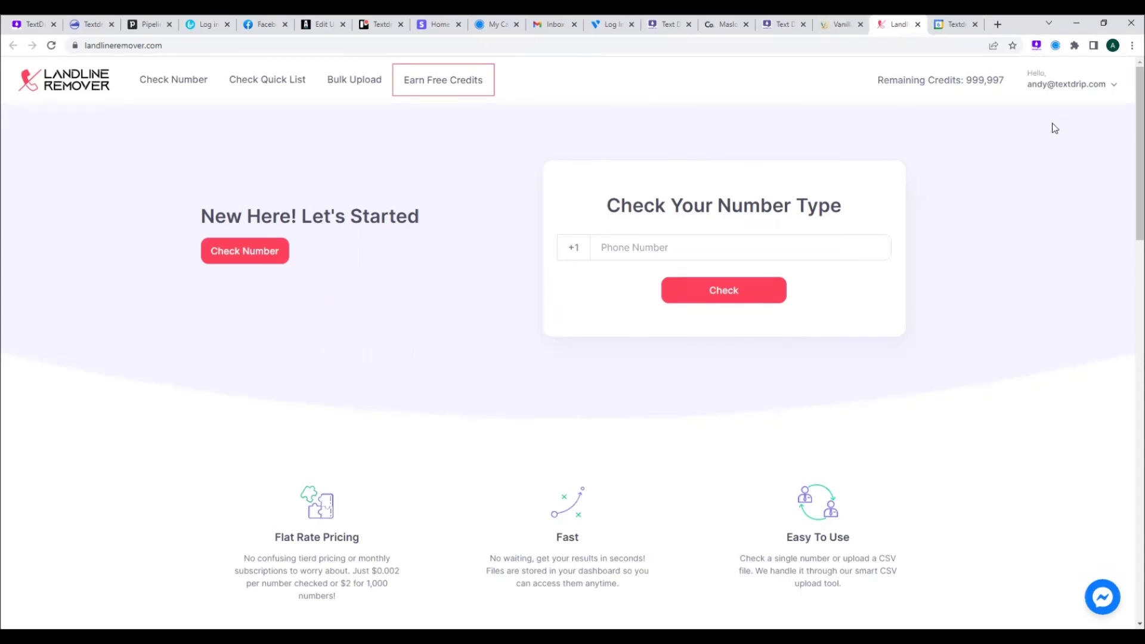
pyautogui.click(1082, 89)
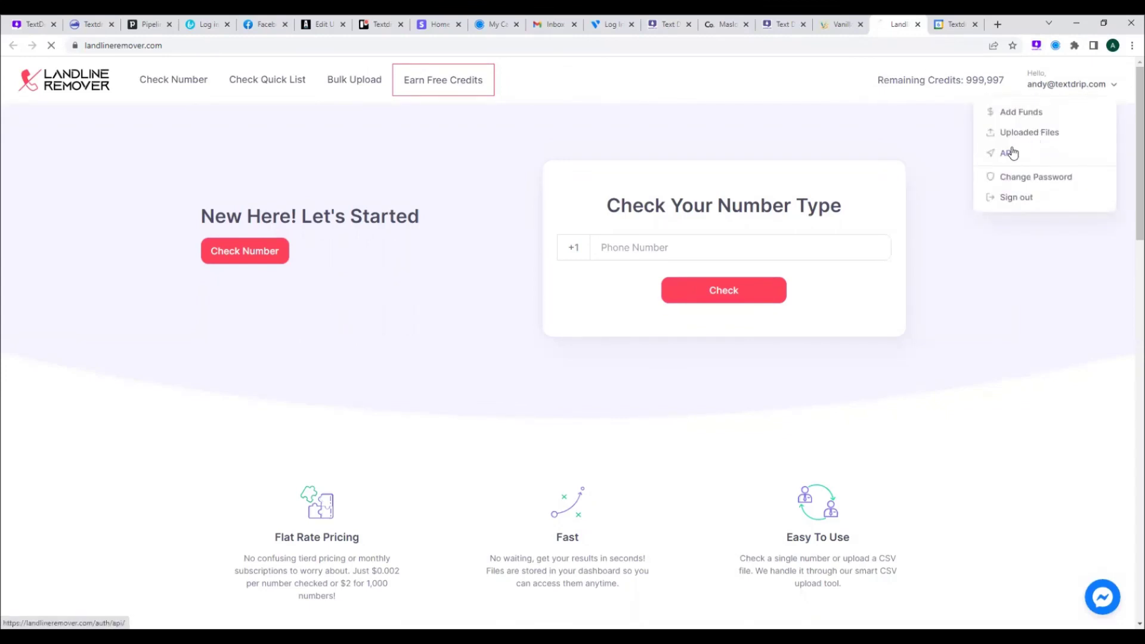
pyautogui.click(1010, 153)
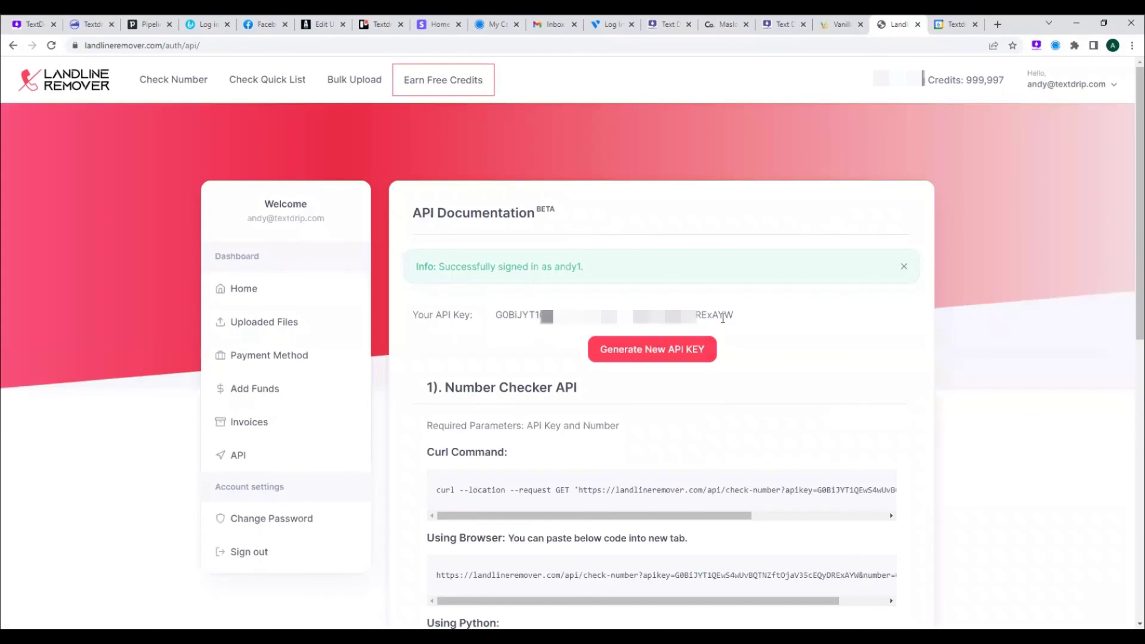
# View the API key fields in the Textdrip extension, and open Landline Remover's bulk CSV upload page
pyautogui.click(1035, 46)
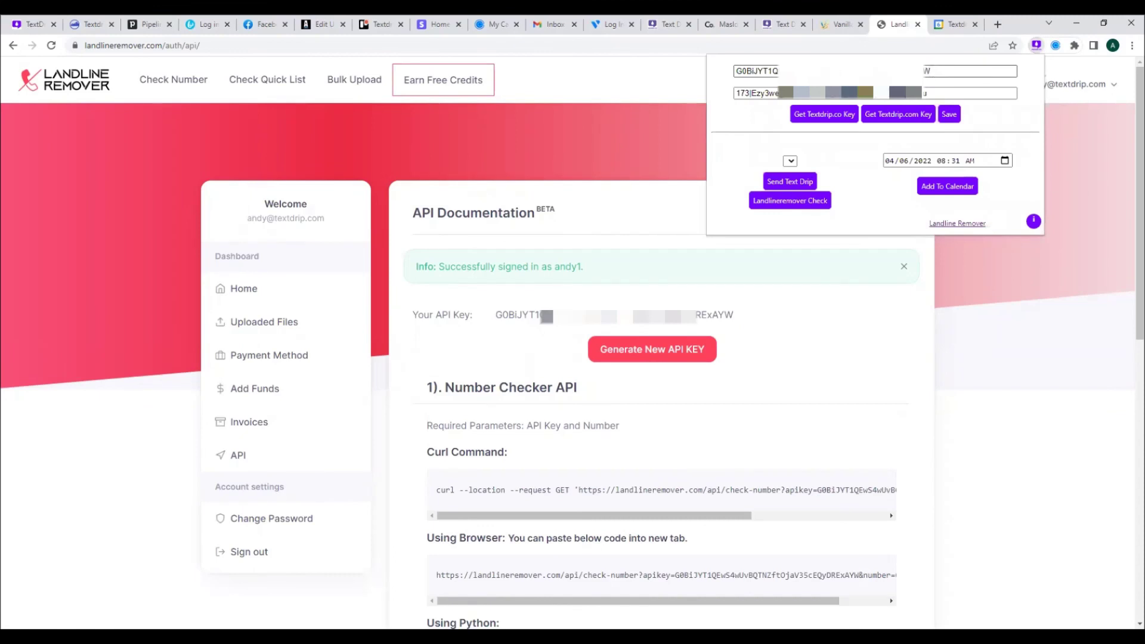
pyautogui.click(1119, 188)
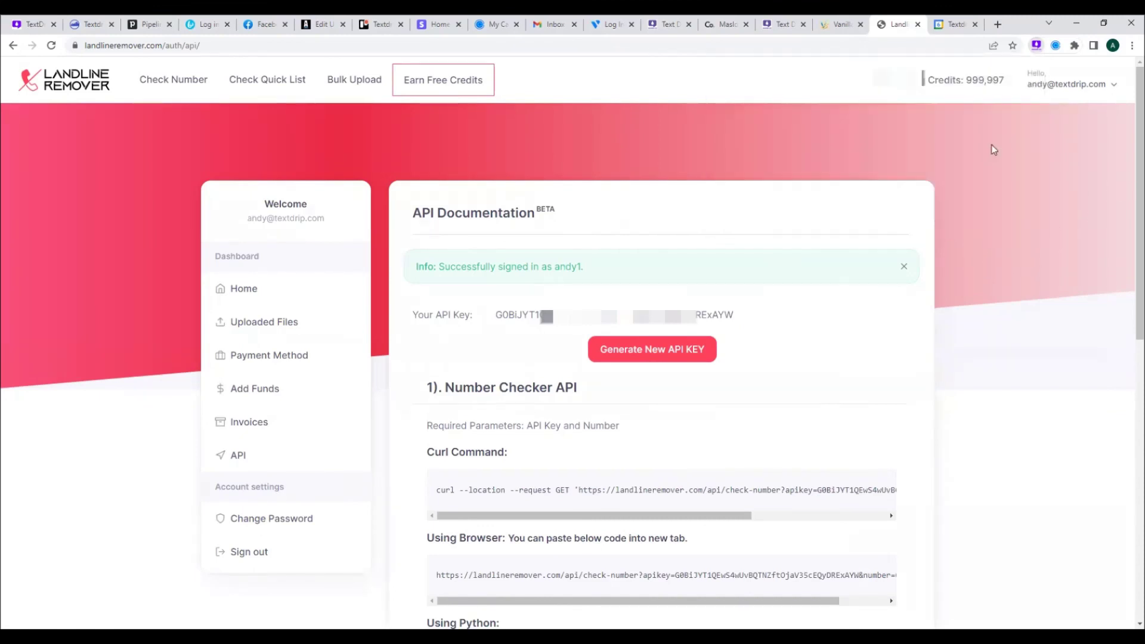
pyautogui.click(366, 86)
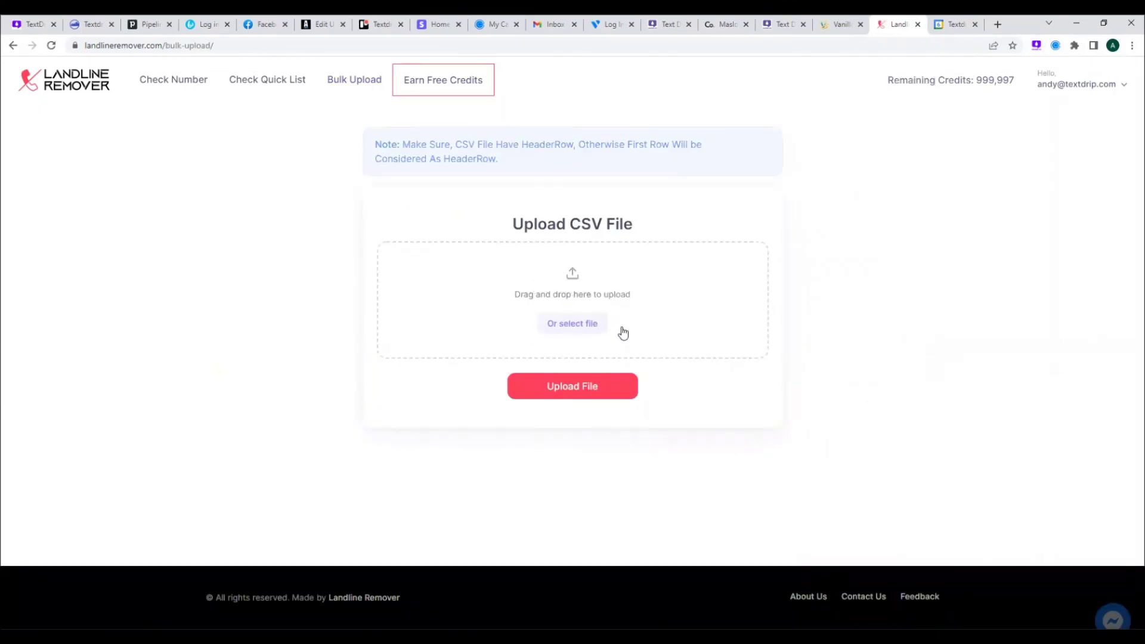
# Switch to VanillaSoft and run a Landline Remover check on the displayed contact with the Textdrip extension
pyautogui.click(833, 23)
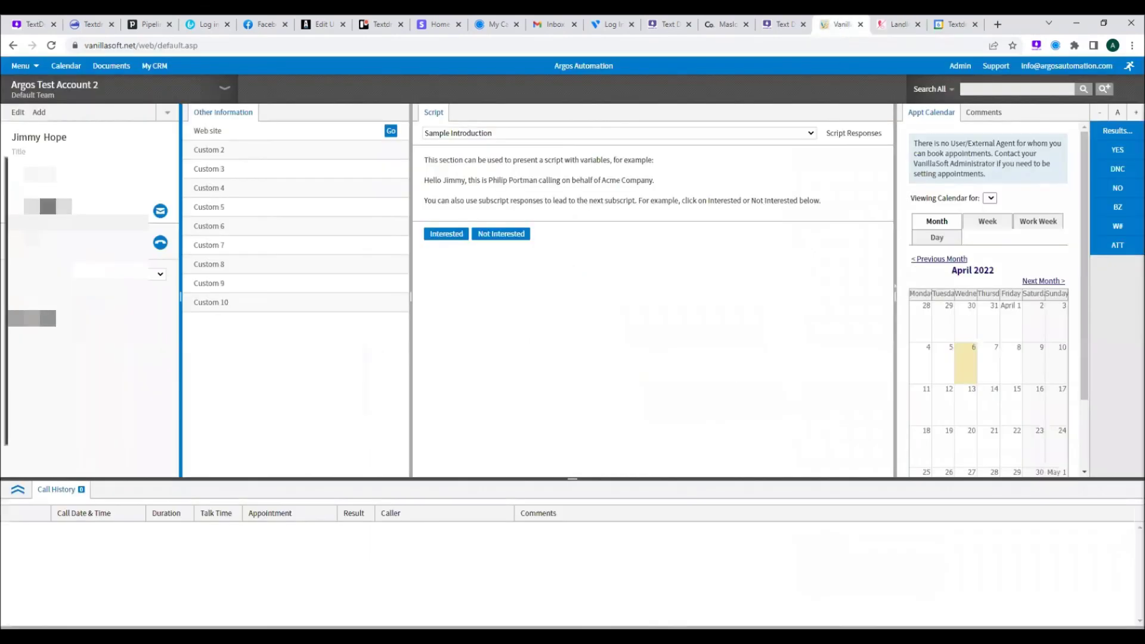
pyautogui.click(1033, 47)
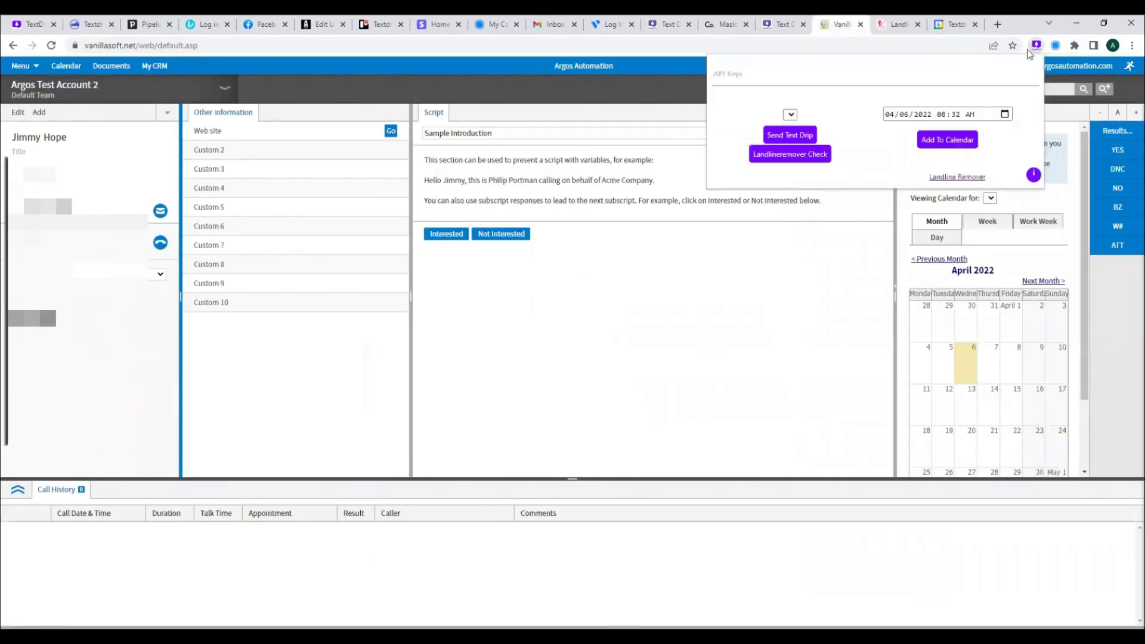
pyautogui.click(799, 161)
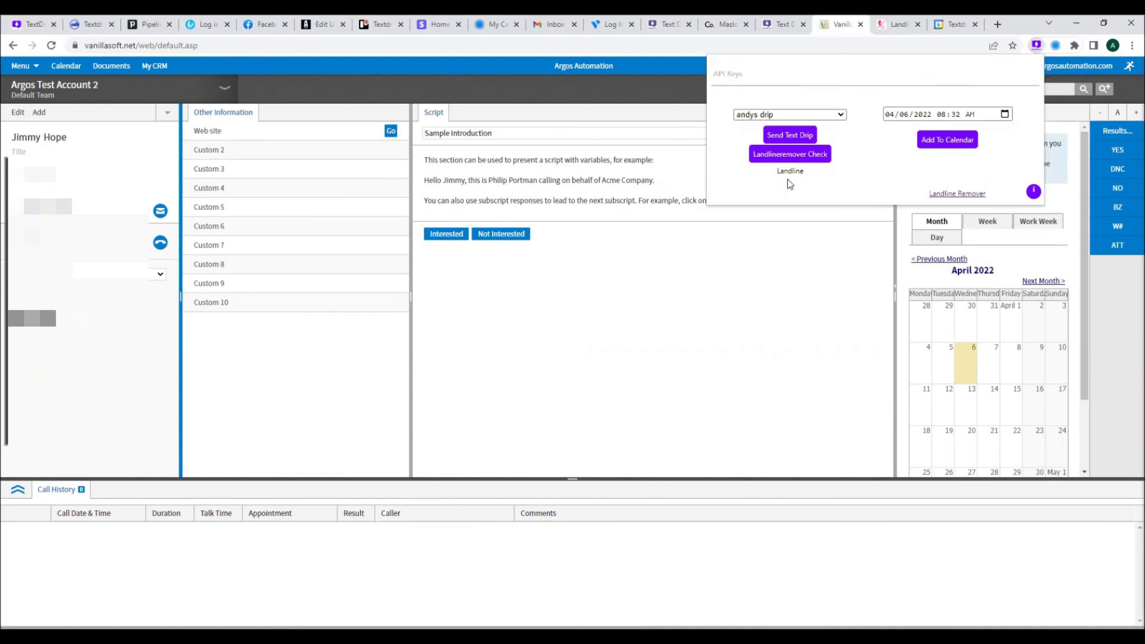
# Switch to TextDrip, go to its support help center and open the Textdrip.com board
pyautogui.hotkey('ctrl', '1')
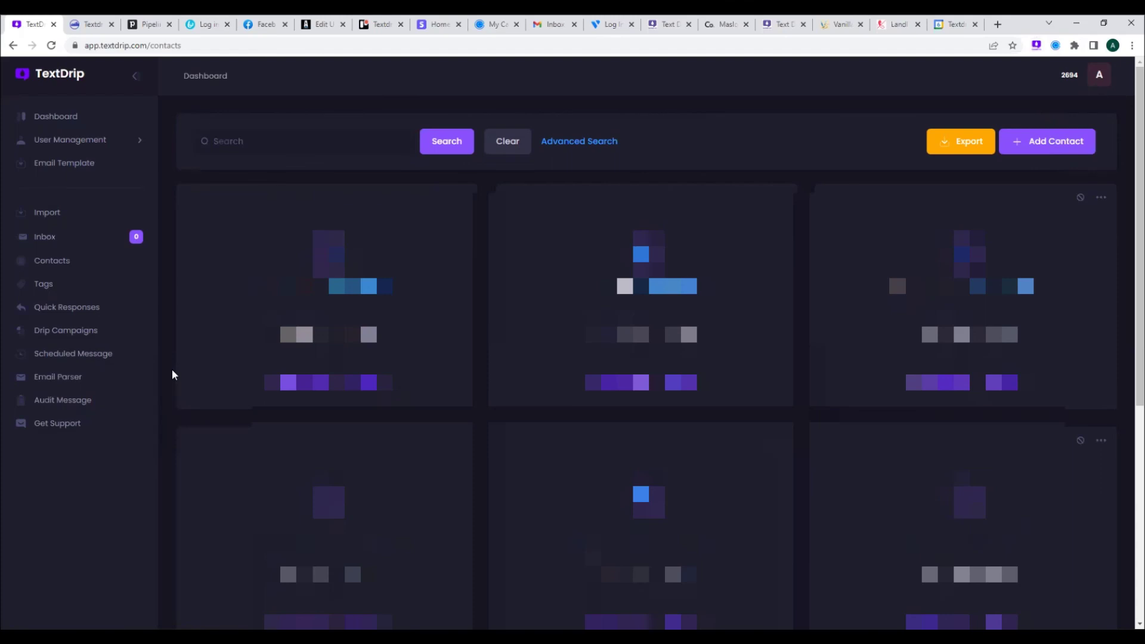
pyautogui.click(74, 429)
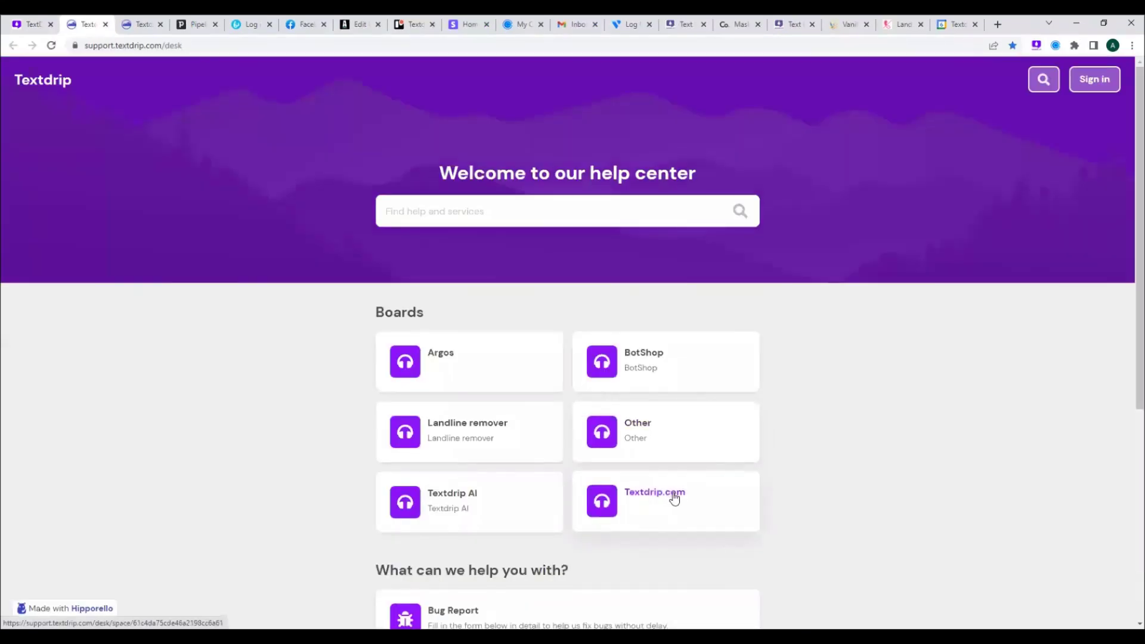
pyautogui.click(674, 499)
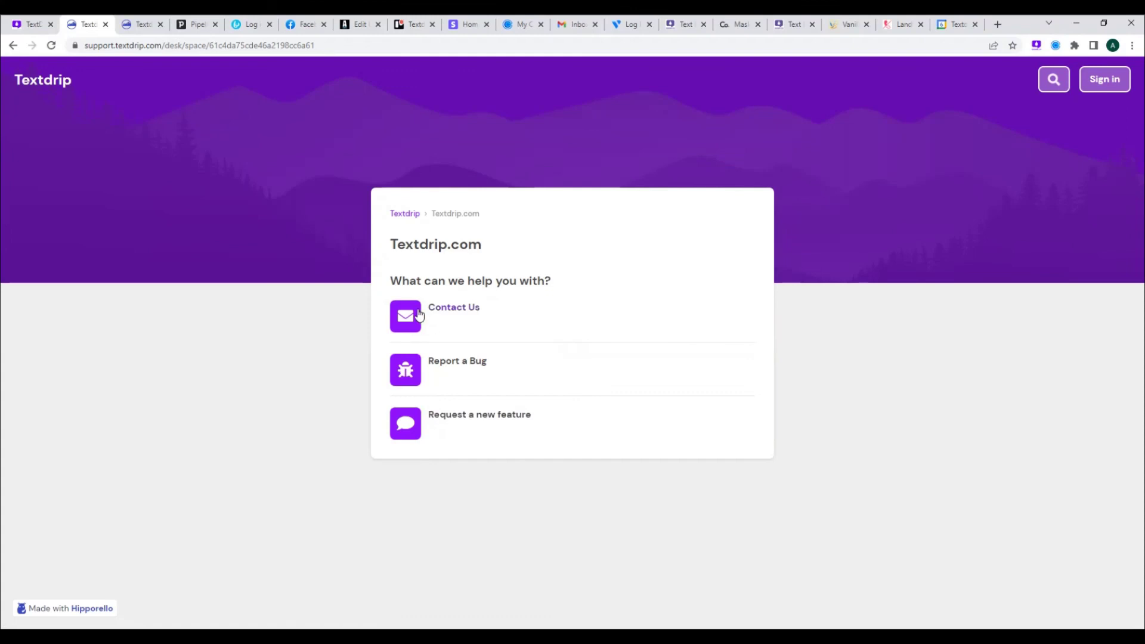
# Return to the TextDrip contacts page and load the textdrip.com home page in its place
pyautogui.click(33, 24)
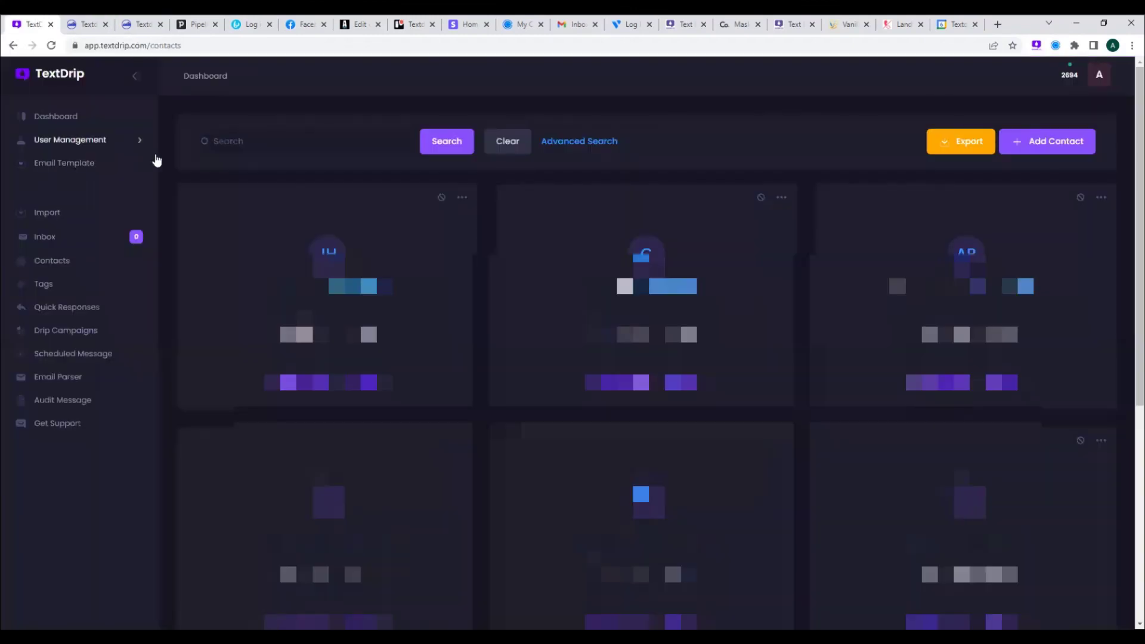
pyautogui.click(323, 46)
pyautogui.write('textdrip.com')
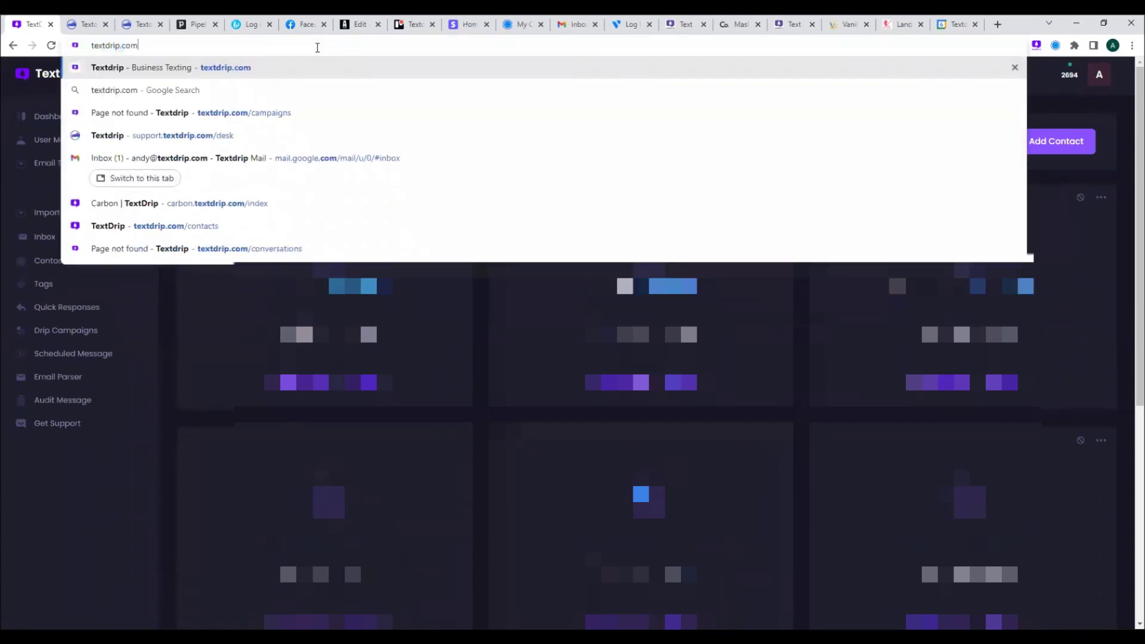
pyautogui.press('Return')
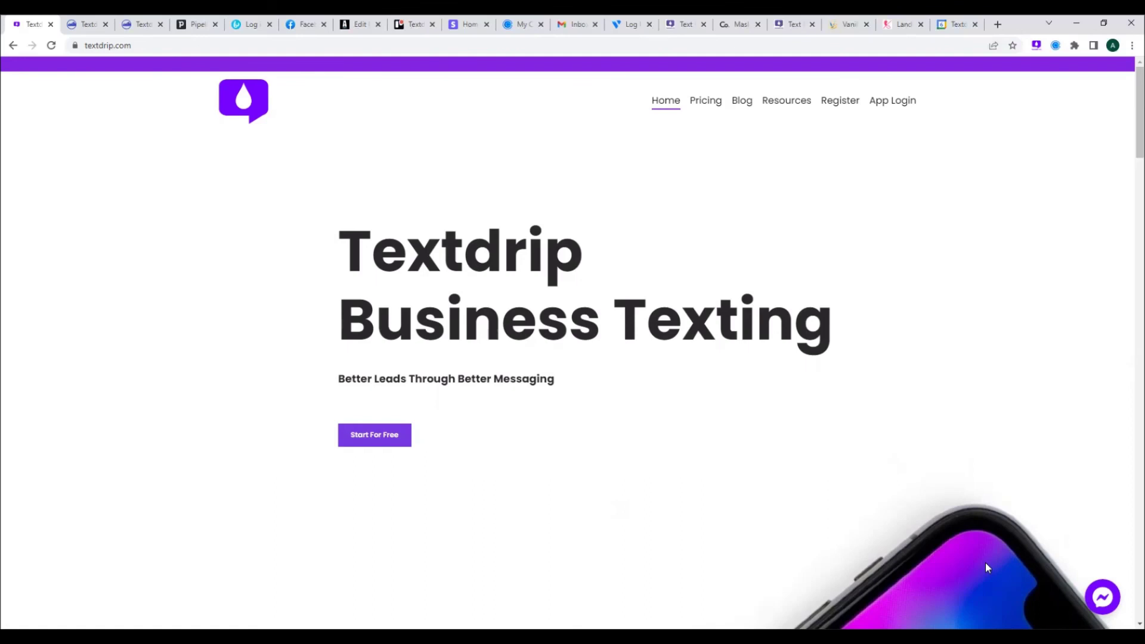
# Open youtube.com in a new browser tab and search it for "textdrip"
pyautogui.click(997, 24)
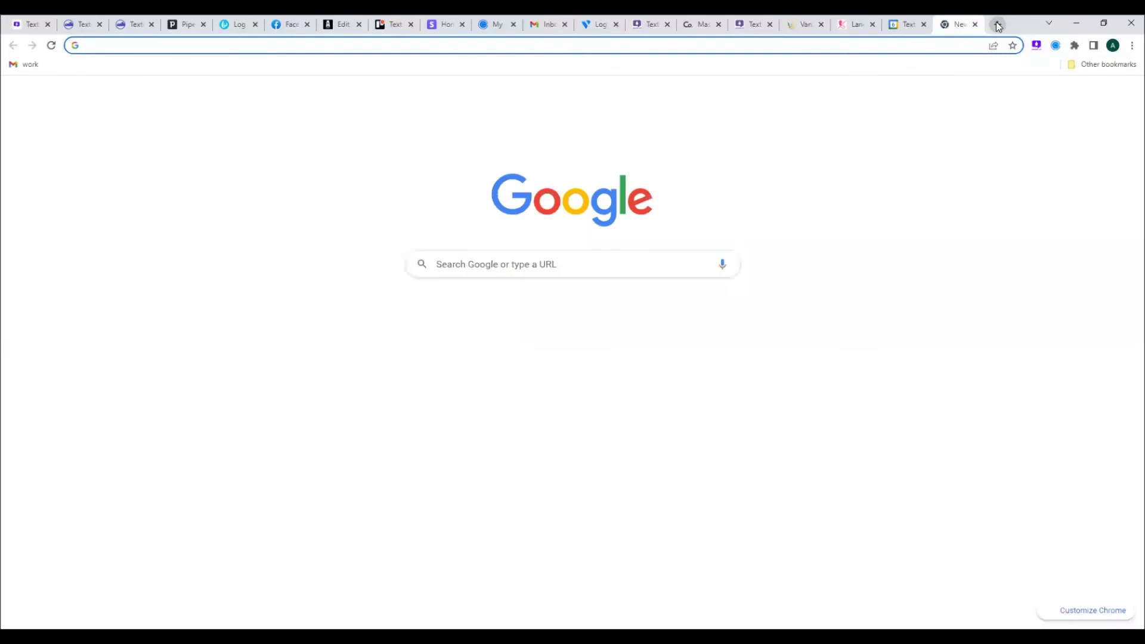
pyautogui.write('youtube.xom')
pyautogui.press('BackSpace')
pyautogui.press('BackSpace')
pyautogui.press('BackSpace')
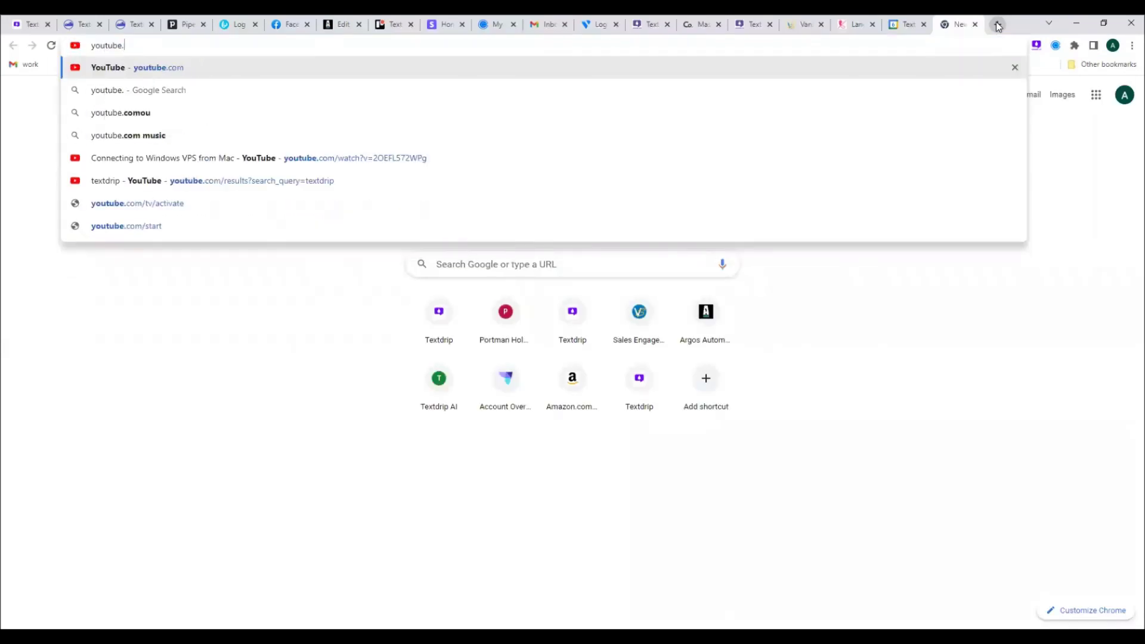
pyautogui.write('com')
pyautogui.press('Return')
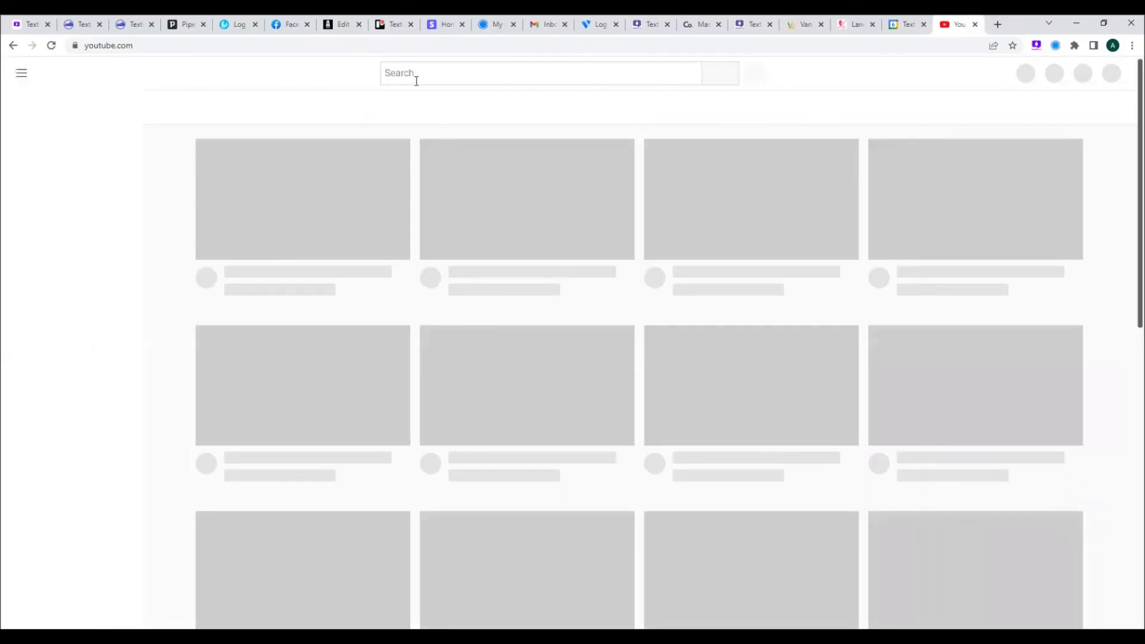
pyautogui.click(420, 74)
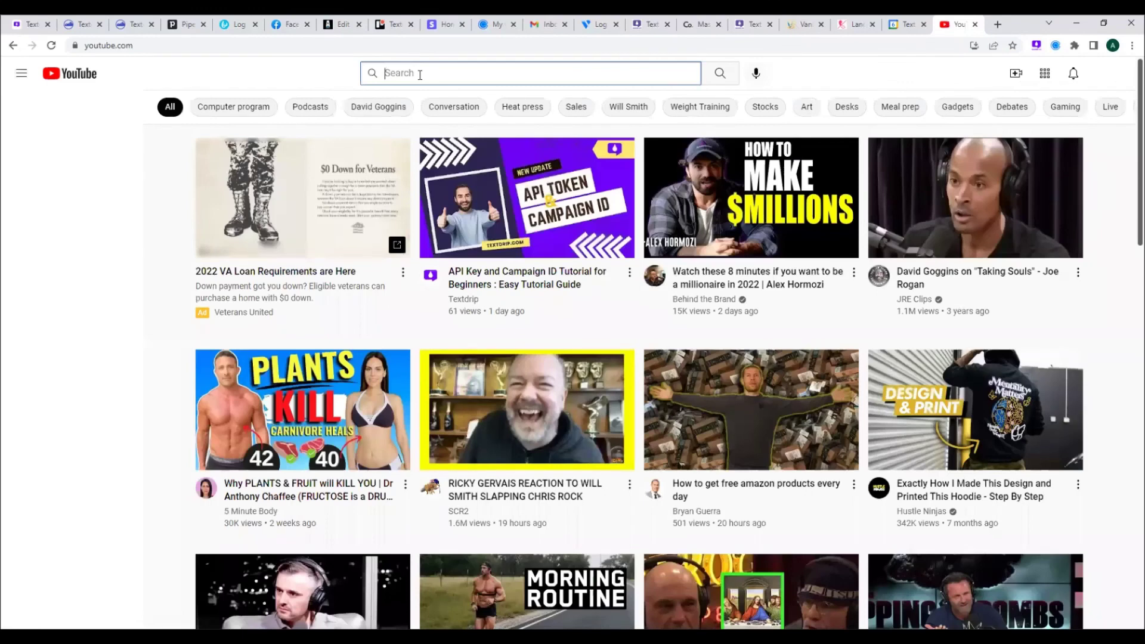
pyautogui.write('textdri')
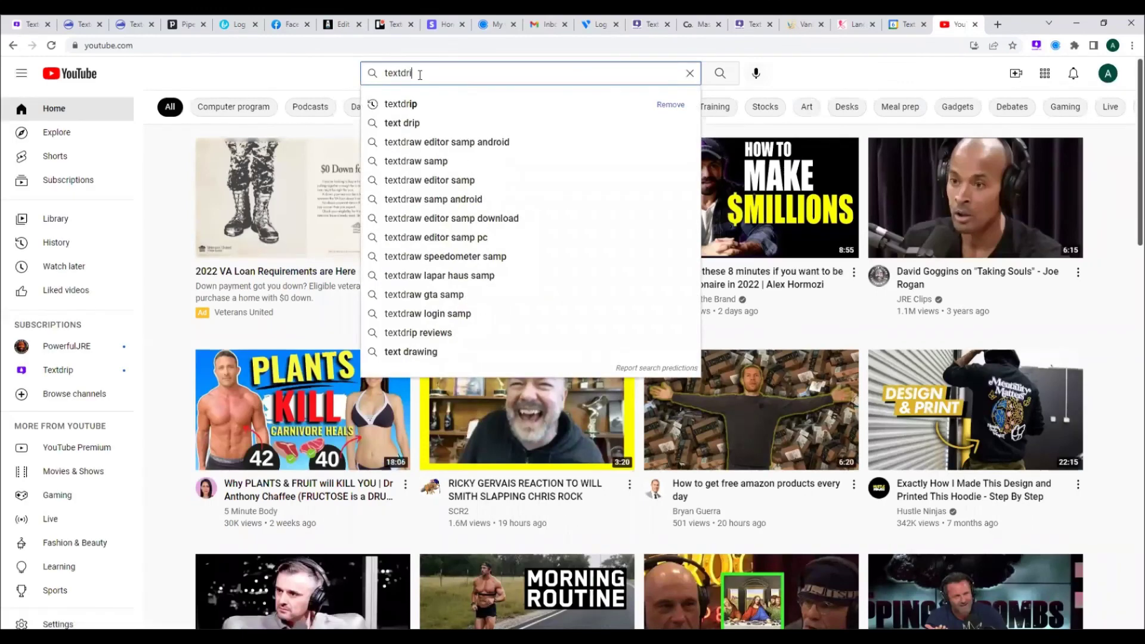
pyautogui.write('p')
pyautogui.press('Return')
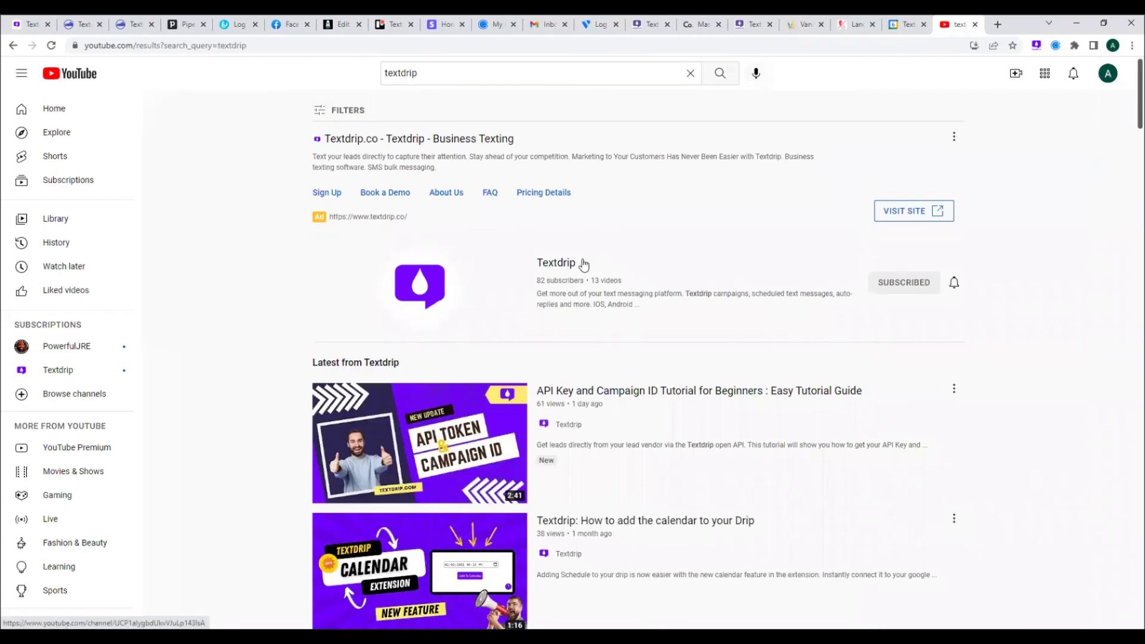
# Open the Textdrip channel from the search results and browse its uploaded videos
pyautogui.click(580, 263)
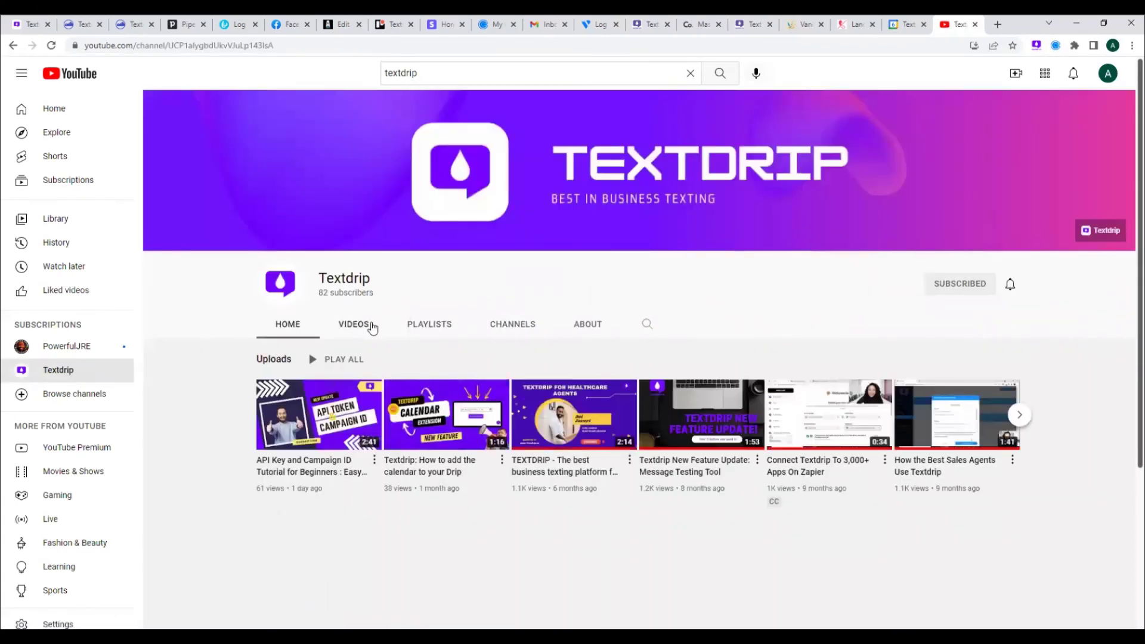
pyautogui.click(371, 325)
pyautogui.scroll(-2, 571, 417)
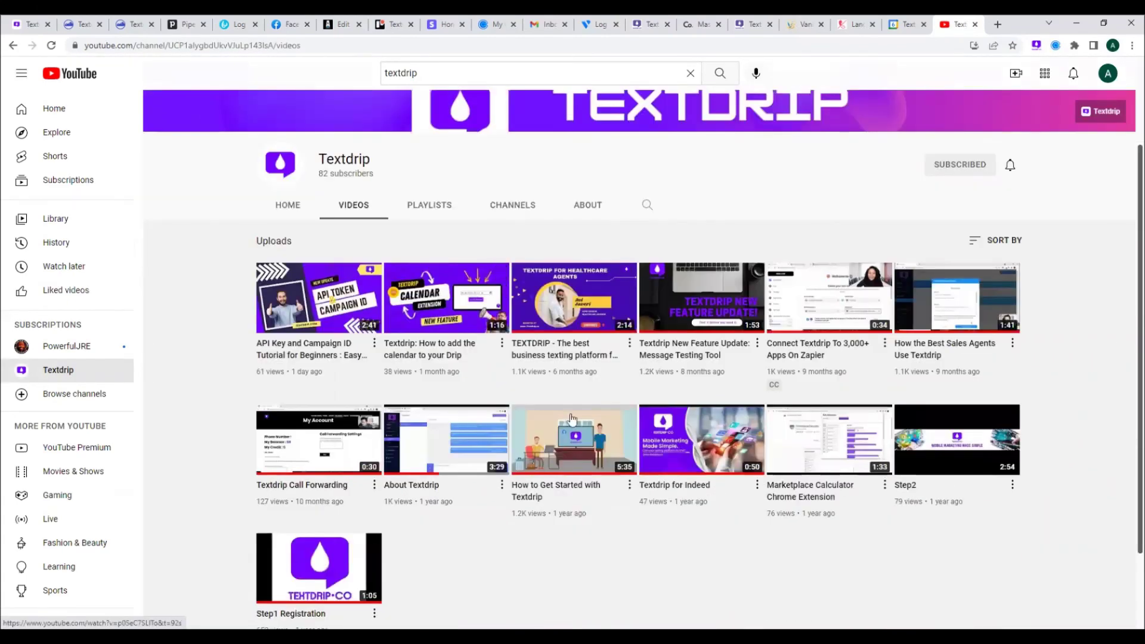
pyautogui.scroll(-1, 573, 420)
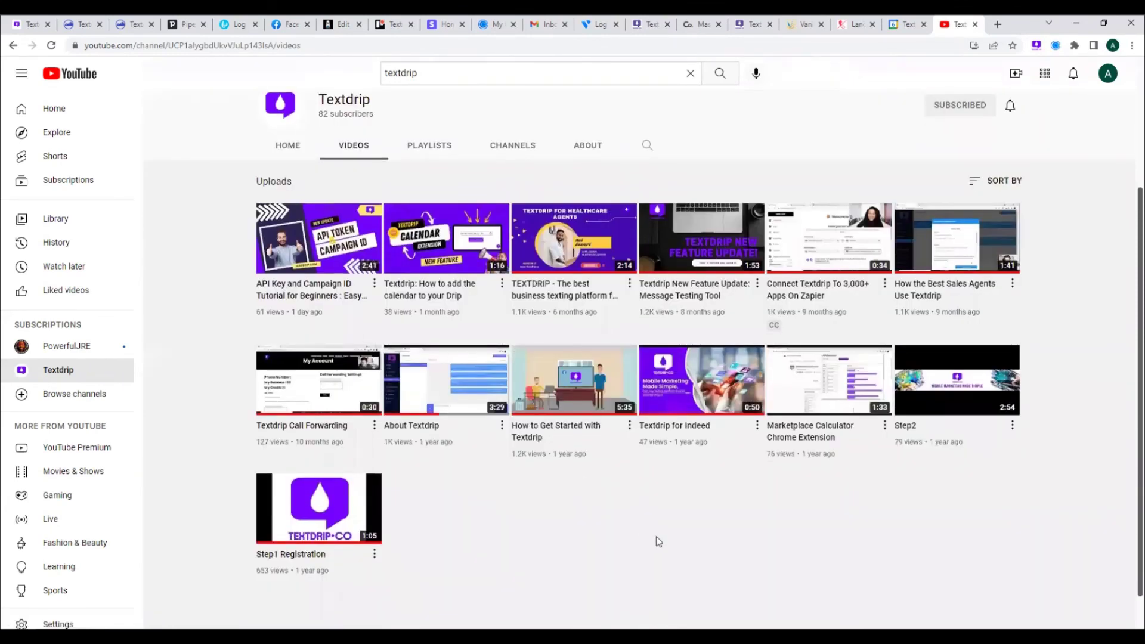